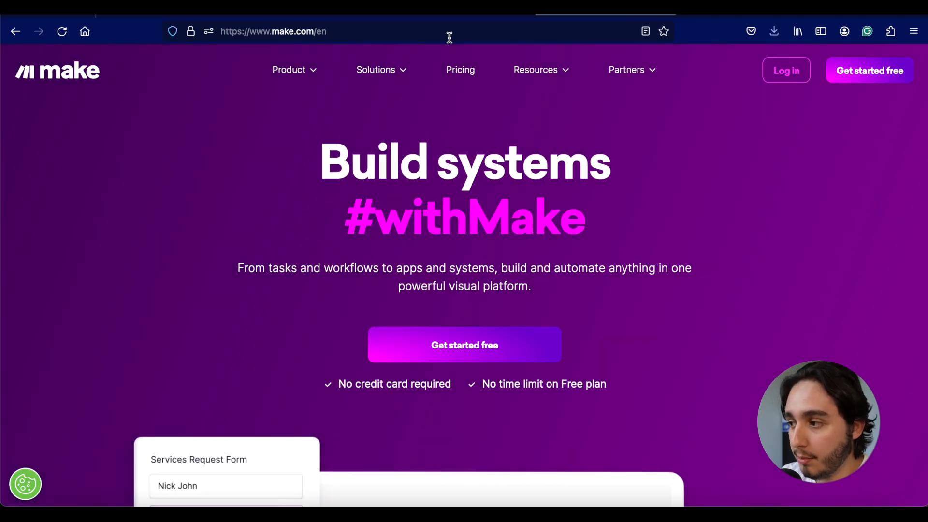
Step: Log in to Make and create a new scenario from the Scenarios list
{"action": "left_click", "coordinate": [778, 69]}
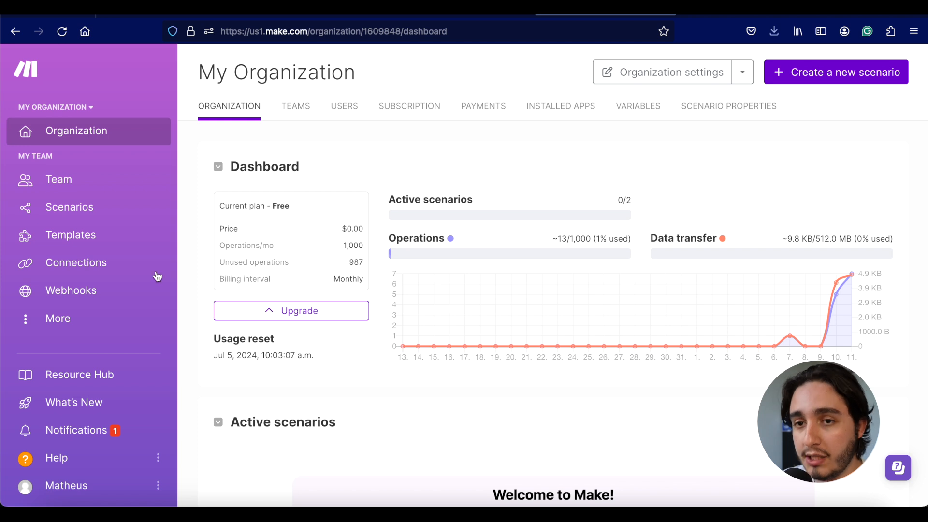
{"action": "left_click", "coordinate": [83, 217]}
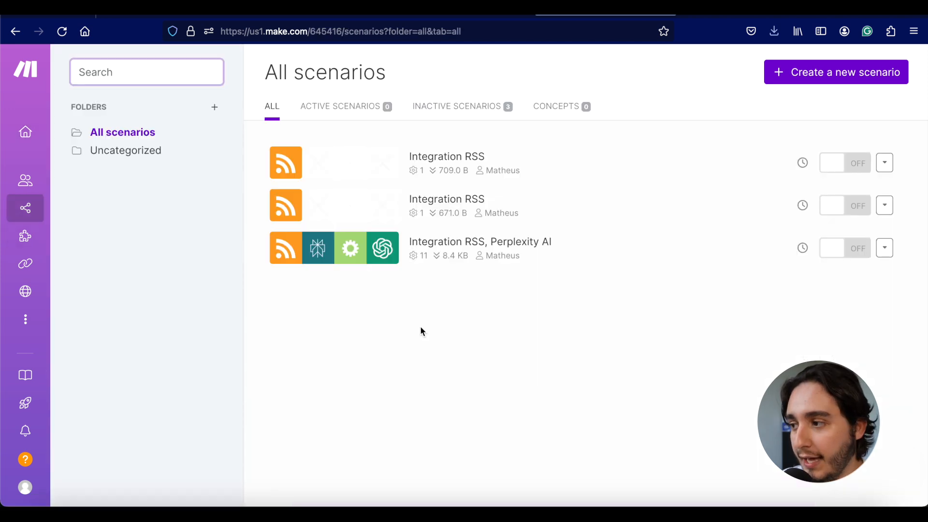
{"action": "left_click", "coordinate": [778, 84]}
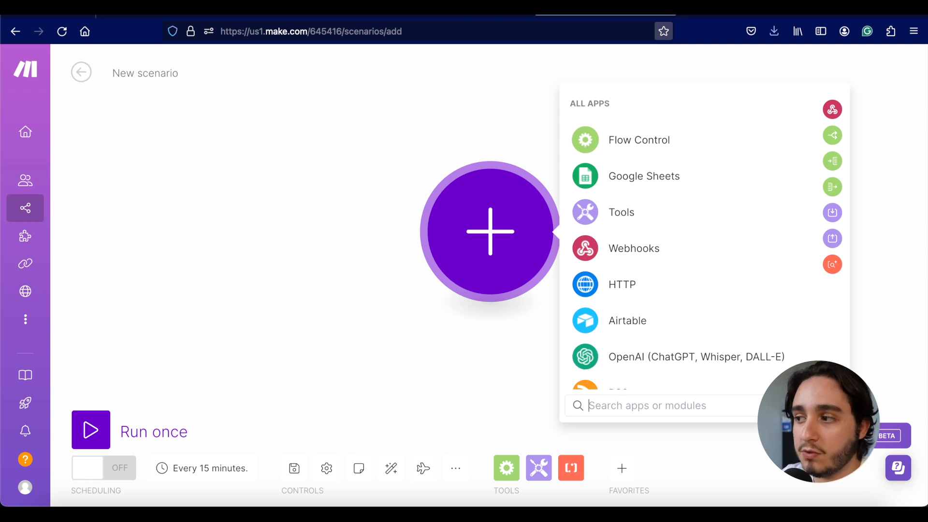
Step: In a new tab, create an 'AI Marketing' alert in Google Alerts
{"action": "left_click", "coordinate": [691, 7]}
{"action": "type", "text": "google"}
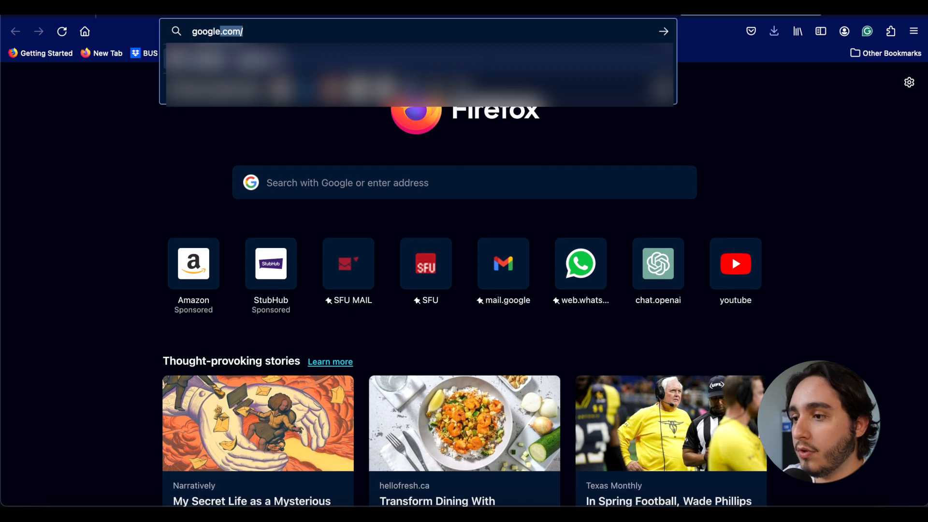
{"action": "type", "text": " alerts"}
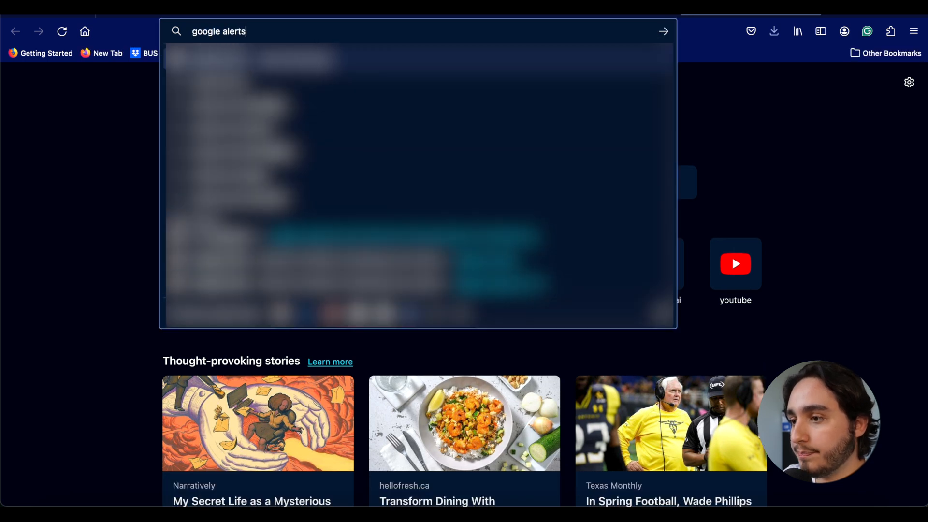
{"action": "key", "text": "Return"}
{"action": "left_click", "coordinate": [332, 160]}
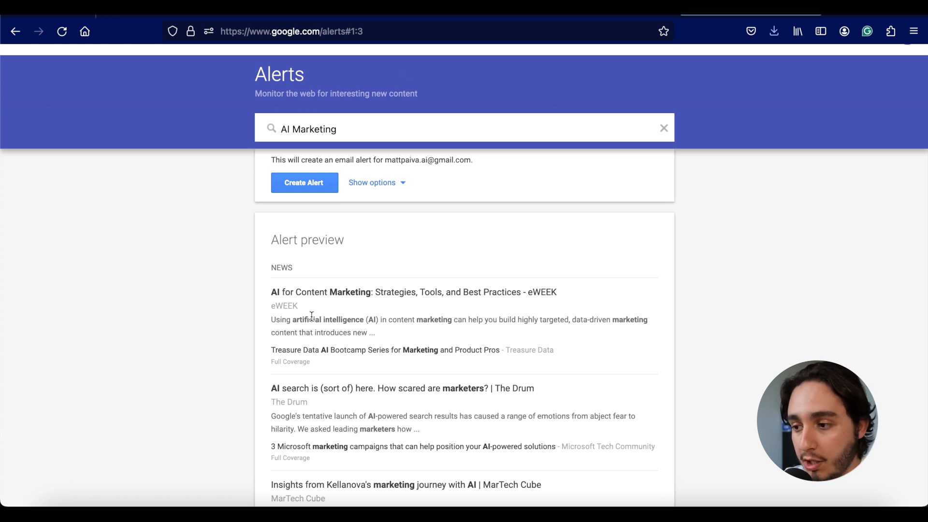
{"action": "scroll", "coordinate": [276, 305], "scroll_direction": "down", "scroll_amount": 1}
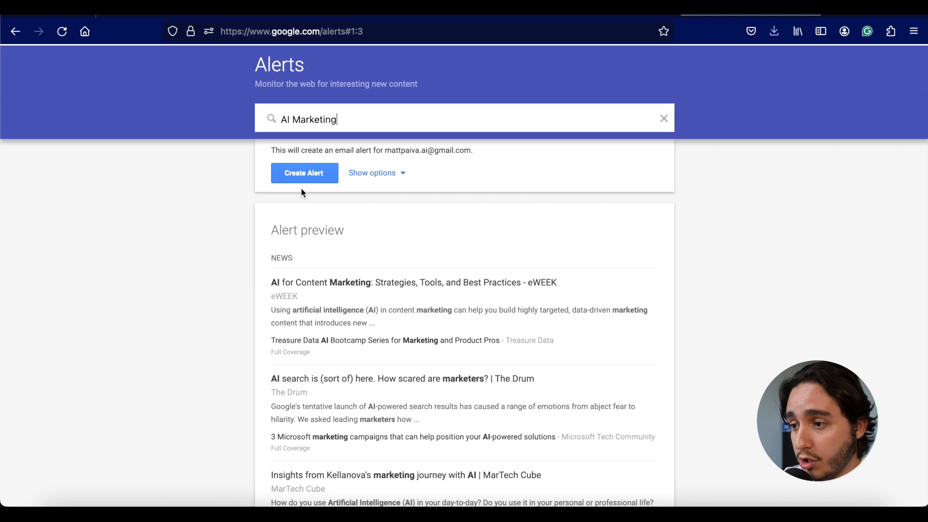
{"action": "left_click", "coordinate": [307, 176]}
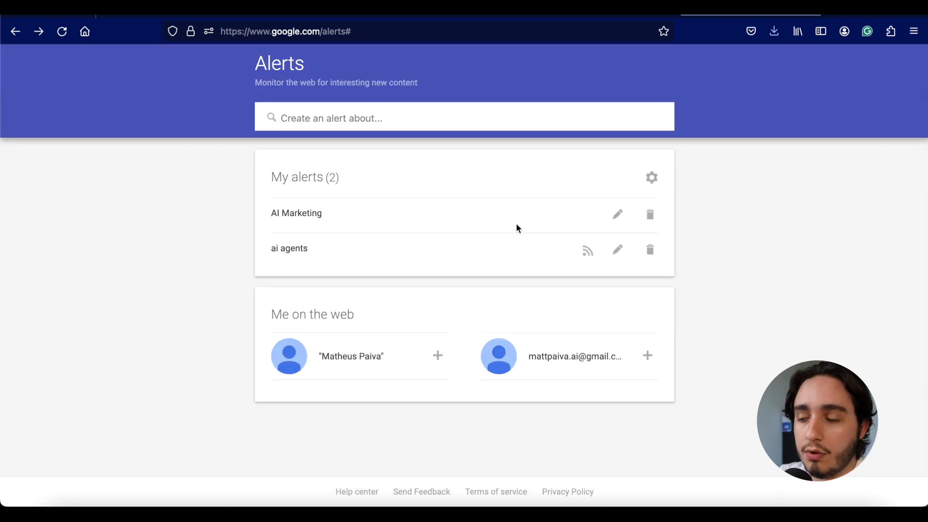
Step: Change the AI Marketing alert's delivery to RSS feed and update it
{"action": "left_click", "coordinate": [618, 214]}
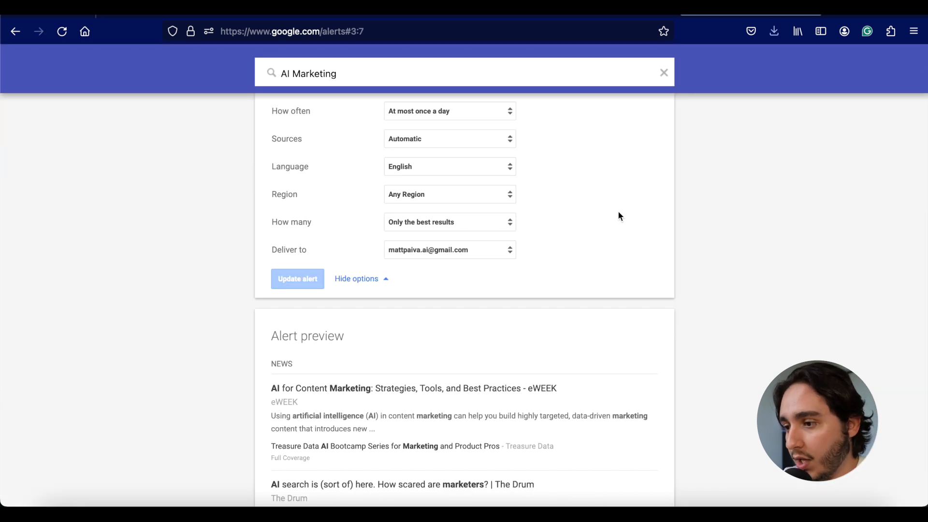
{"action": "left_click", "coordinate": [510, 255]}
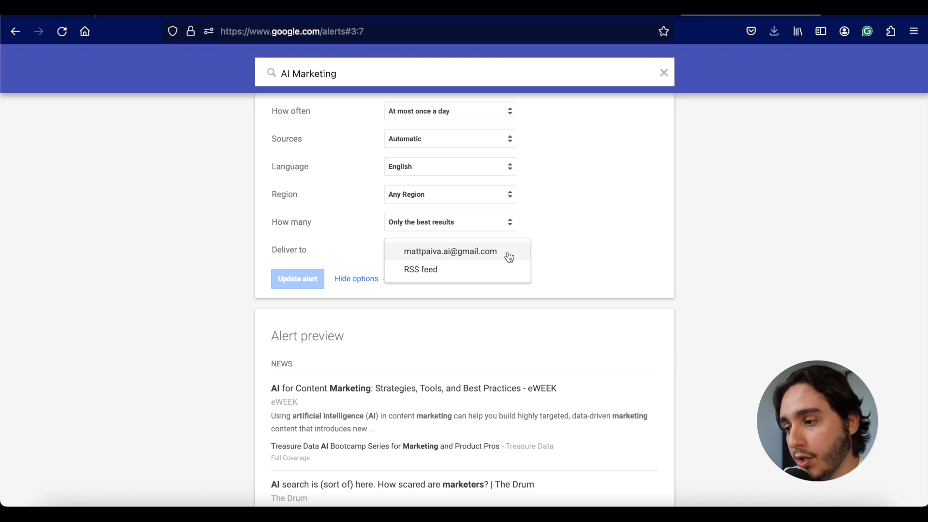
{"action": "left_click", "coordinate": [452, 270]}
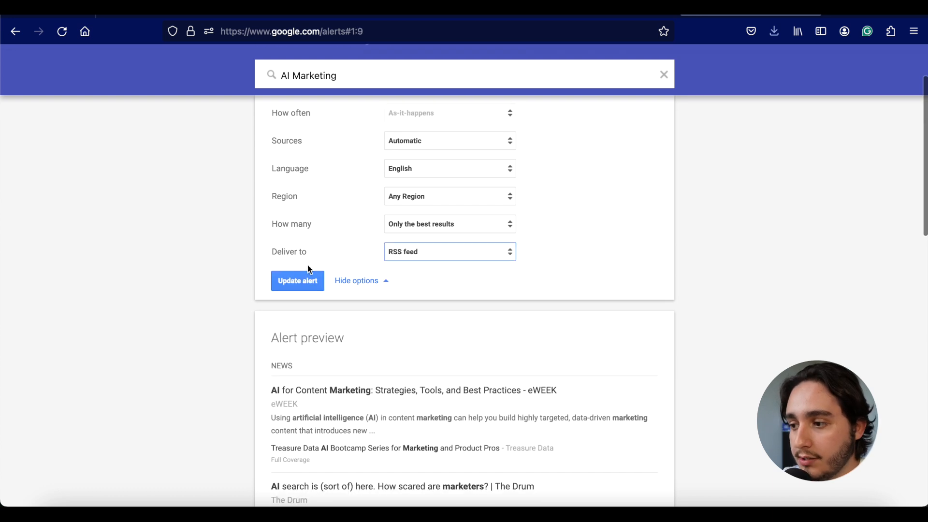
{"action": "left_click", "coordinate": [286, 286]}
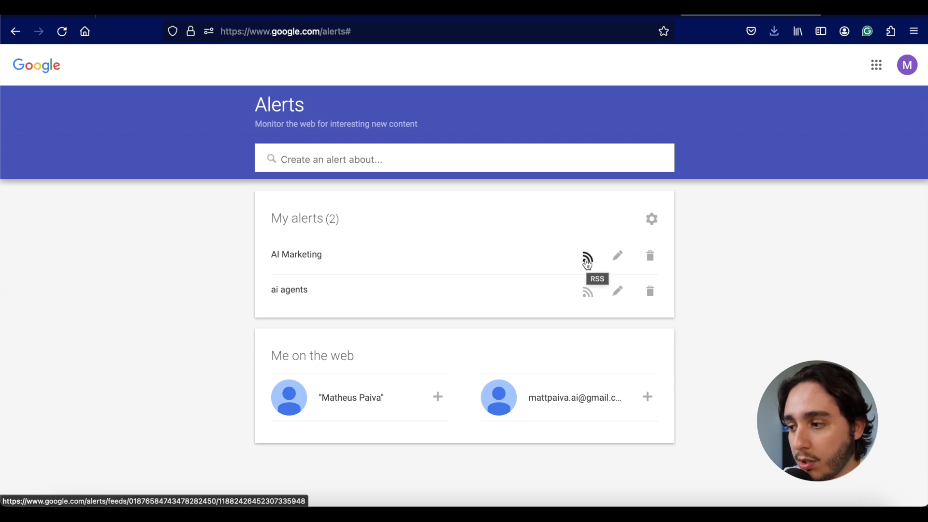
Step: Open the alert's RSS feed, copy its URL, and return to Make
{"action": "left_click", "coordinate": [588, 263]}
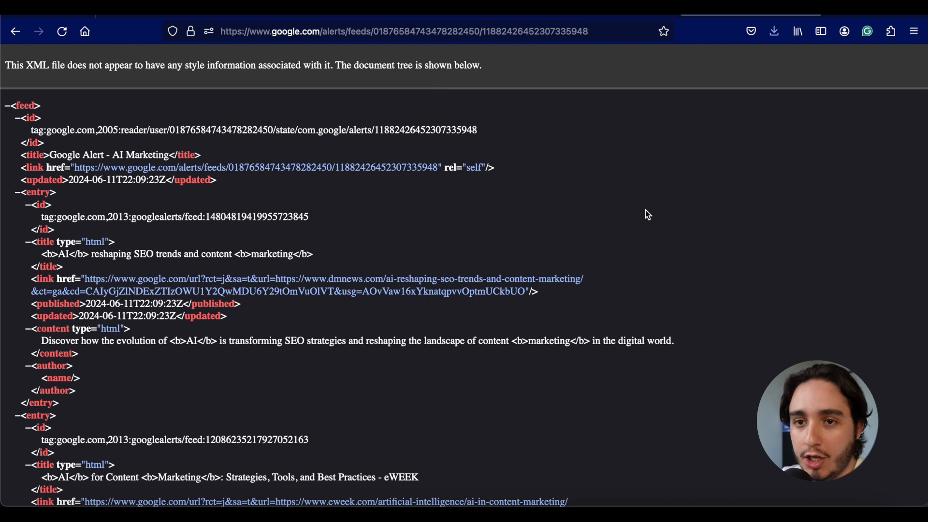
{"action": "left_click", "coordinate": [560, 34]}
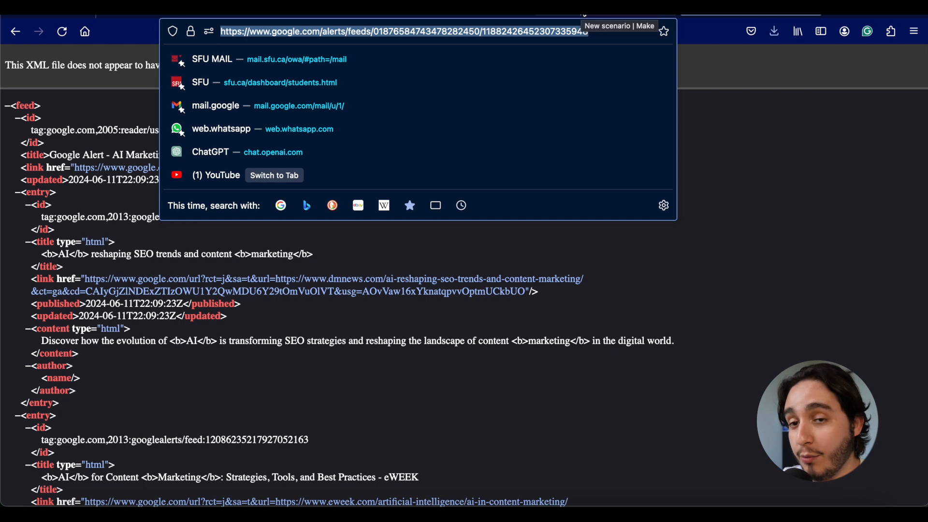
{"action": "left_click", "coordinate": [585, 14]}
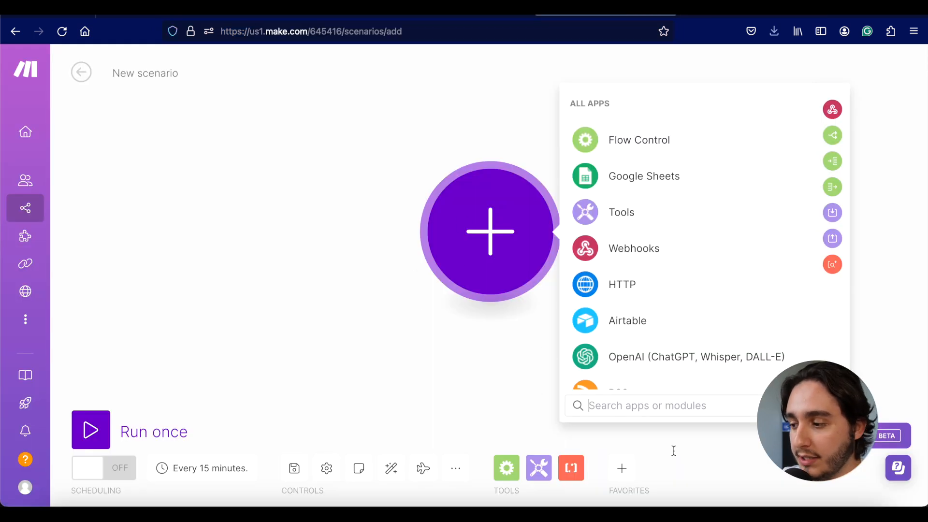
Step: Add an RSS 'Watch RSS feed items' trigger using the pasted Google Alerts feed URL
{"action": "type", "text": "rss"}
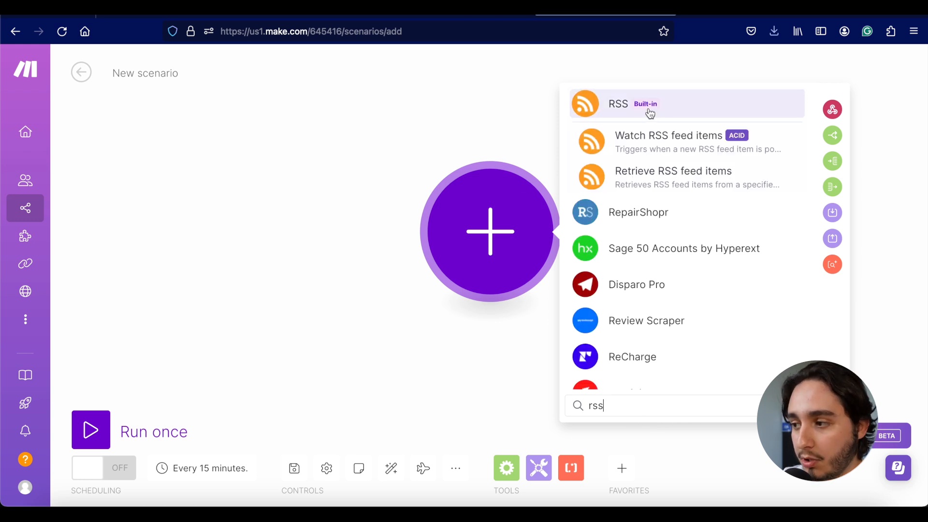
{"action": "left_click", "coordinate": [641, 145]}
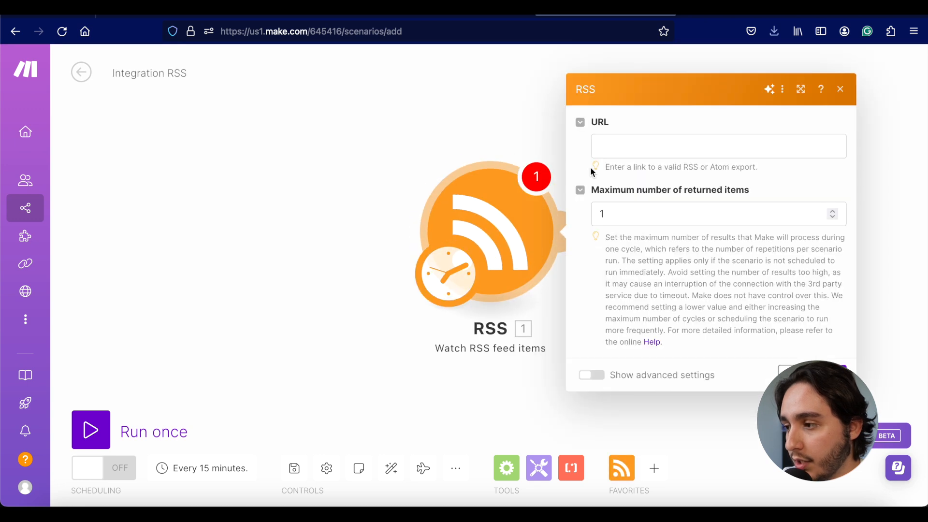
{"action": "left_click", "coordinate": [629, 143]}
{"action": "key", "text": "ctrl+v"}
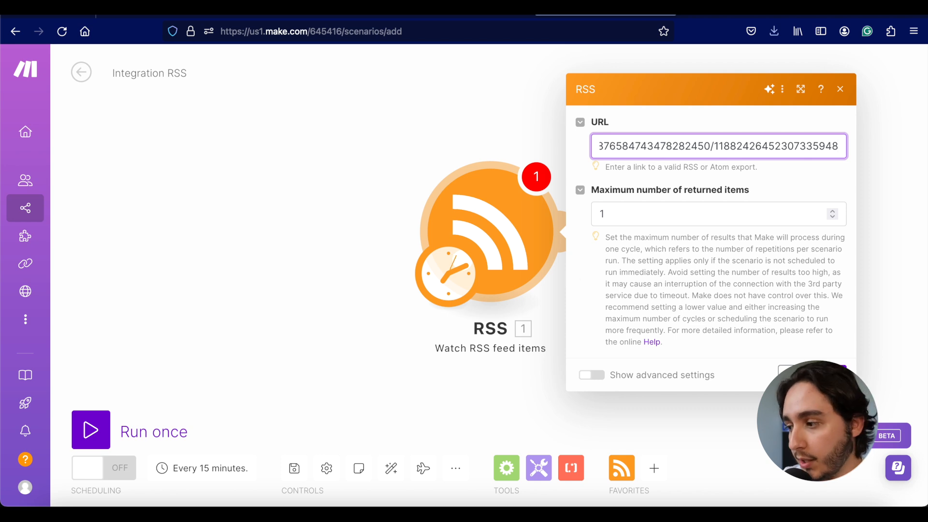
{"action": "left_click", "coordinate": [812, 375]}
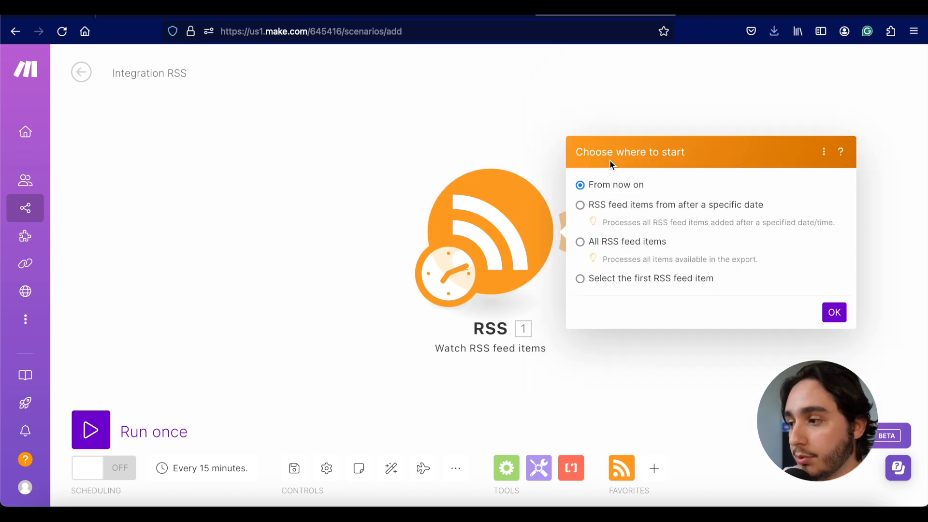
Step: Start from the first RSS feed item and run the scenario once
{"action": "left_click", "coordinate": [600, 277]}
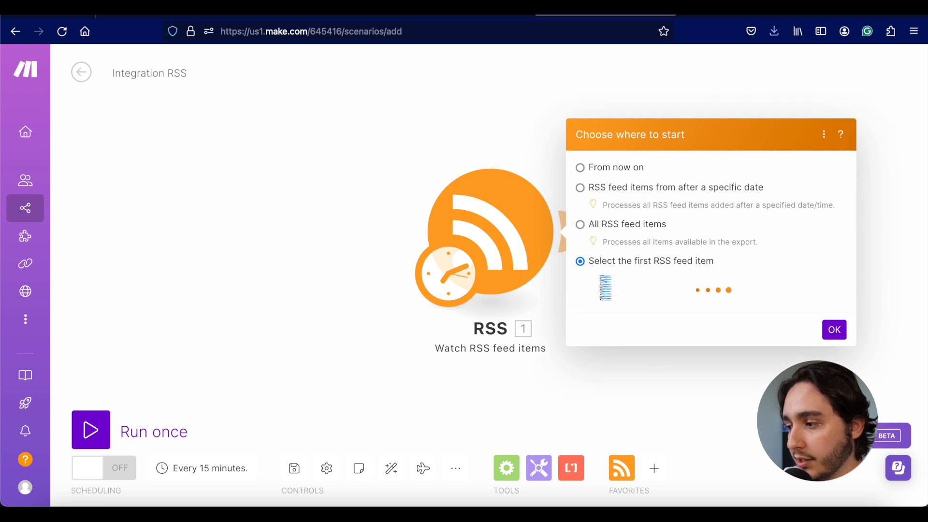
{"action": "scroll", "coordinate": [814, 337], "scroll_direction": "down", "scroll_amount": 1}
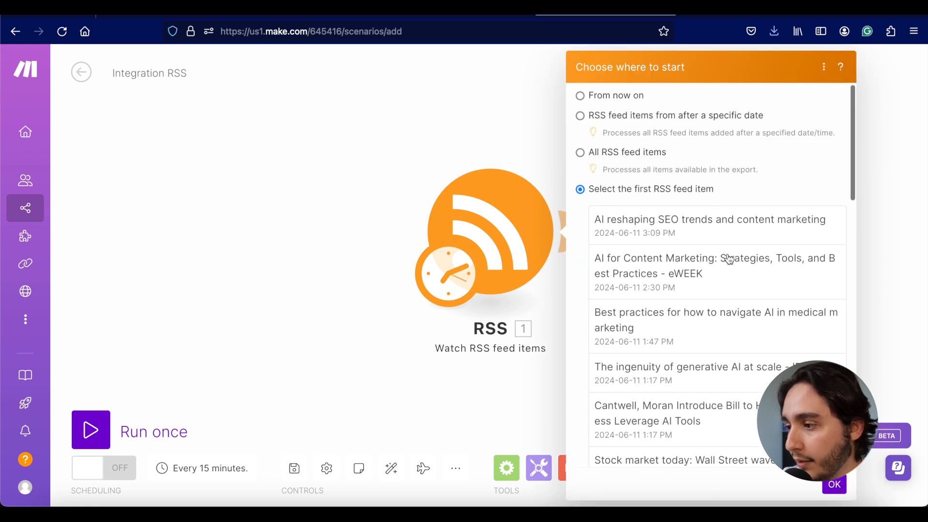
{"action": "scroll", "coordinate": [723, 234], "scroll_direction": "up", "scroll_amount": 1}
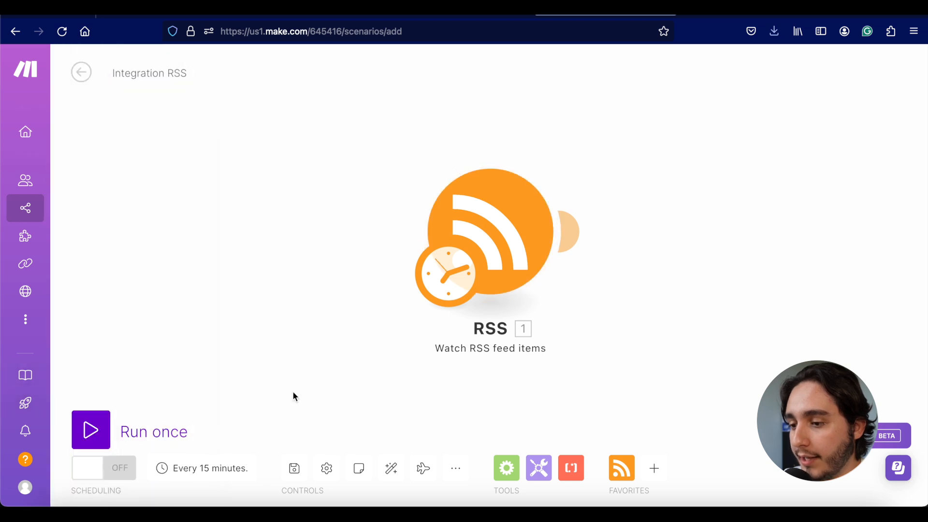
{"action": "left_click", "coordinate": [95, 435]}
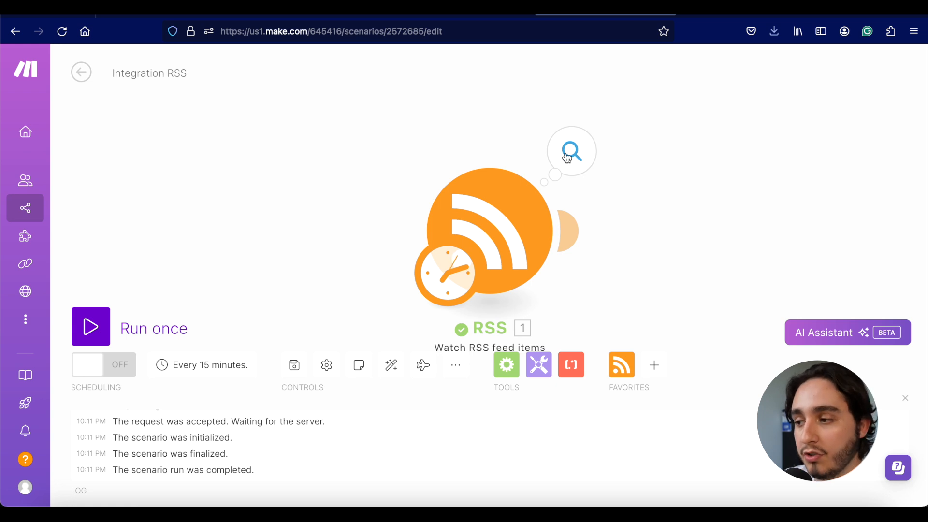
Step: Check the RSS output bundle shows 'AI reshaping SEO trends and content marketing'
{"action": "left_click", "coordinate": [568, 159]}
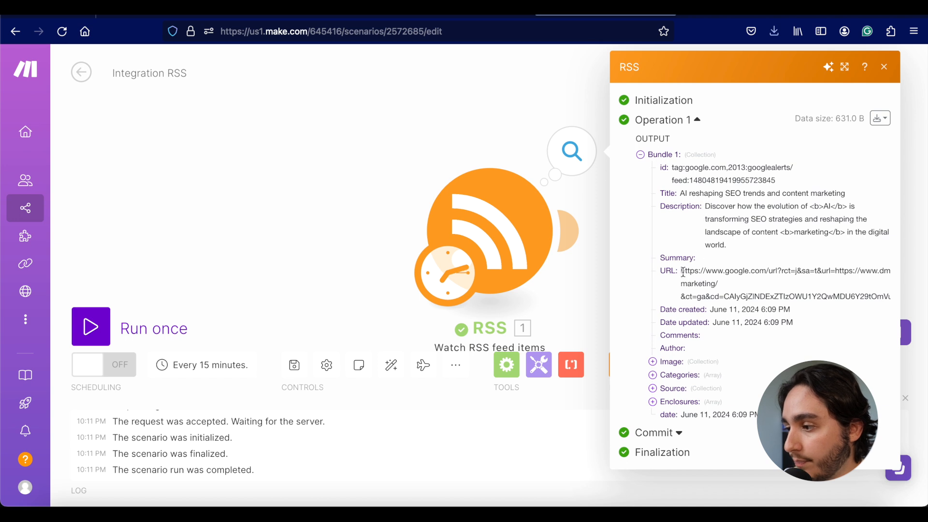
{"action": "left_click", "coordinate": [571, 314]}
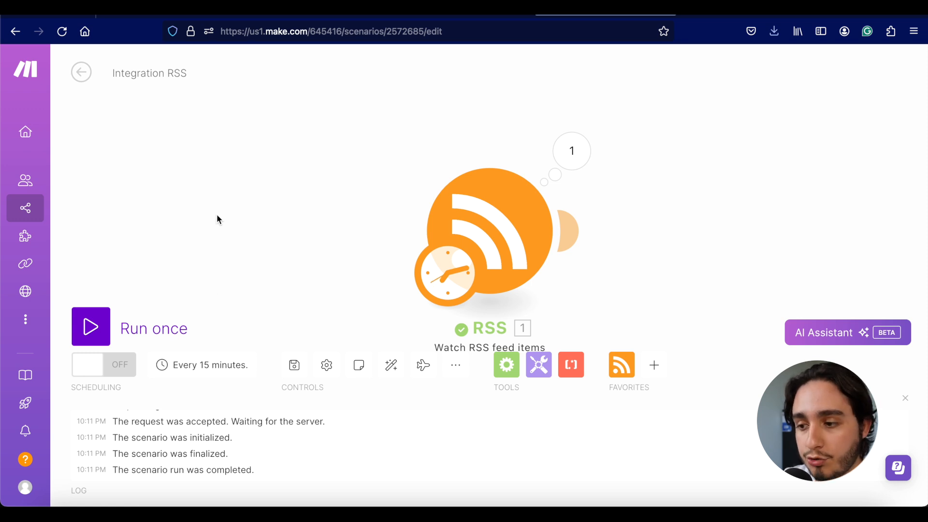
{"action": "left_click", "coordinate": [198, 367]}
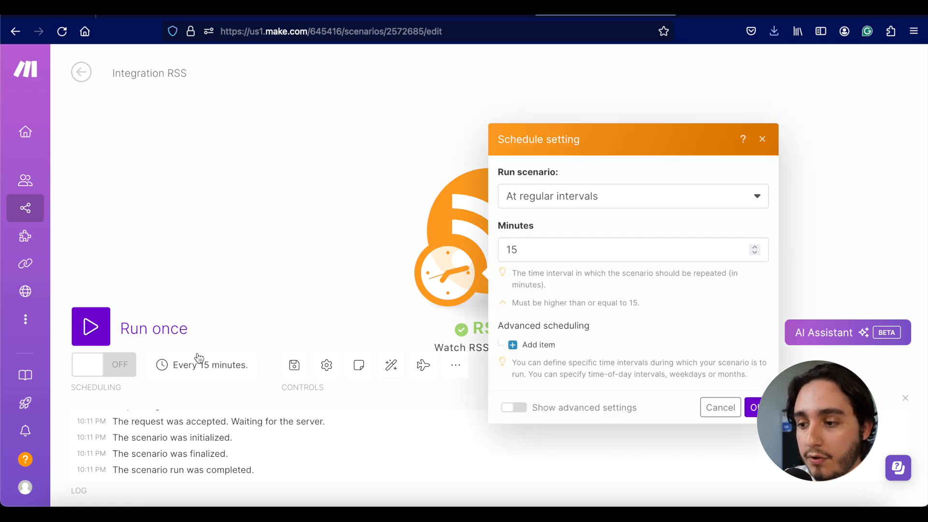
Step: Schedule the scenario to run every day at 9:09 AM
{"action": "left_click", "coordinate": [587, 199]}
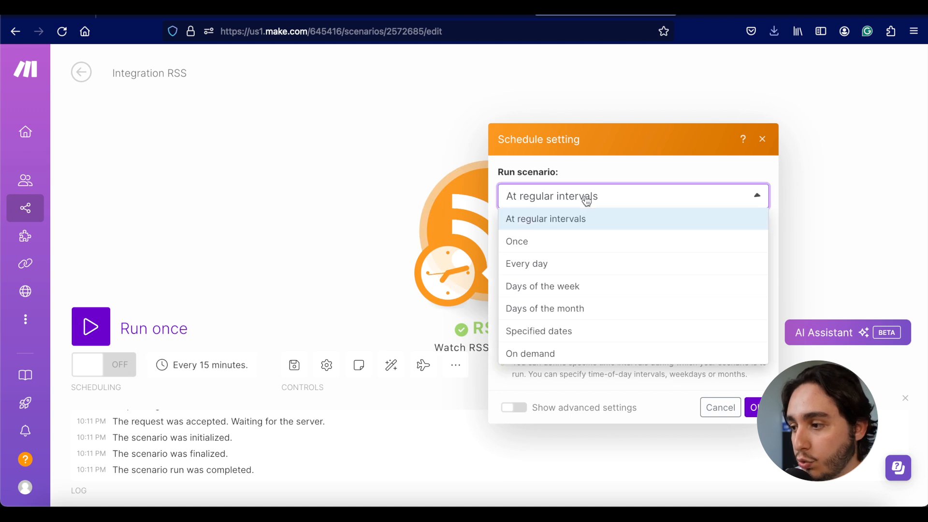
{"action": "left_click", "coordinate": [557, 265]}
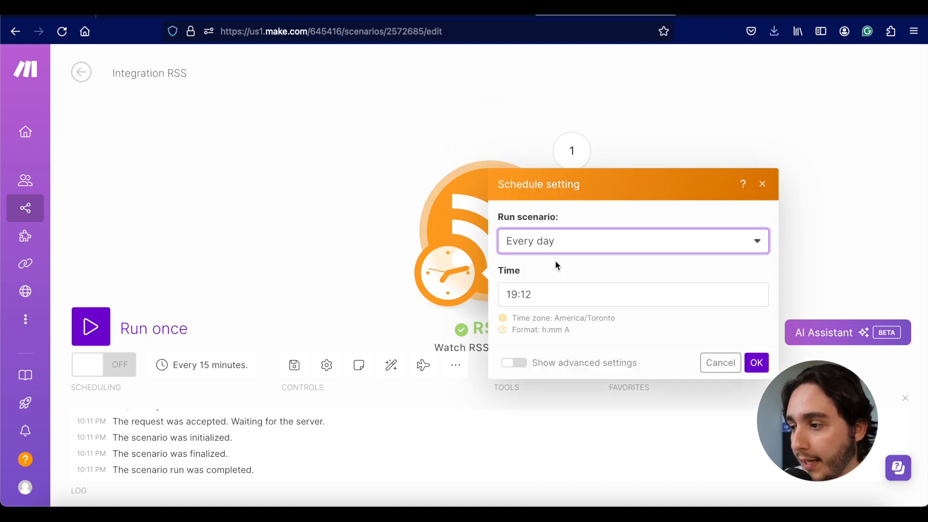
{"action": "left_click", "coordinate": [565, 293]}
{"action": "left_click", "coordinate": [785, 298]}
{"action": "left_click", "coordinate": [786, 301]}
{"action": "left_click", "coordinate": [900, 332]}
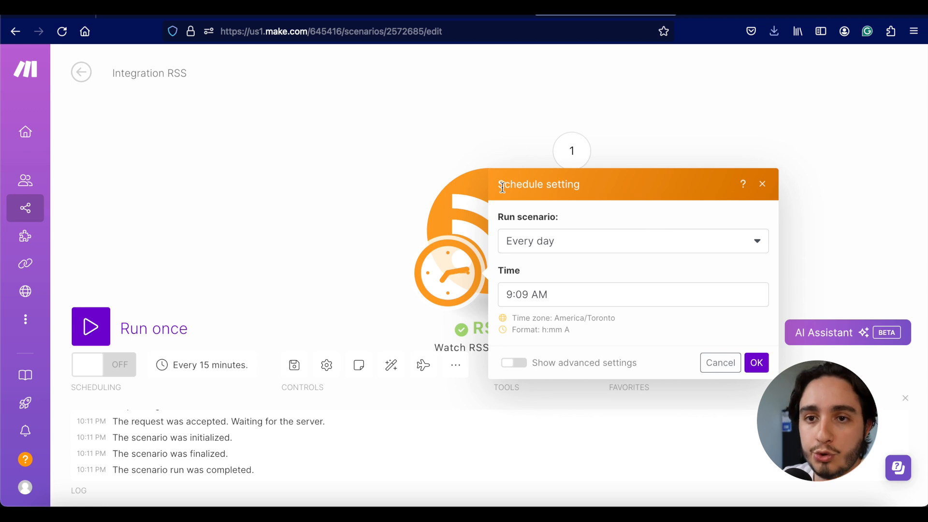
{"action": "left_click", "coordinate": [757, 364]}
{"action": "mouse_move", "coordinate": [568, 249]}
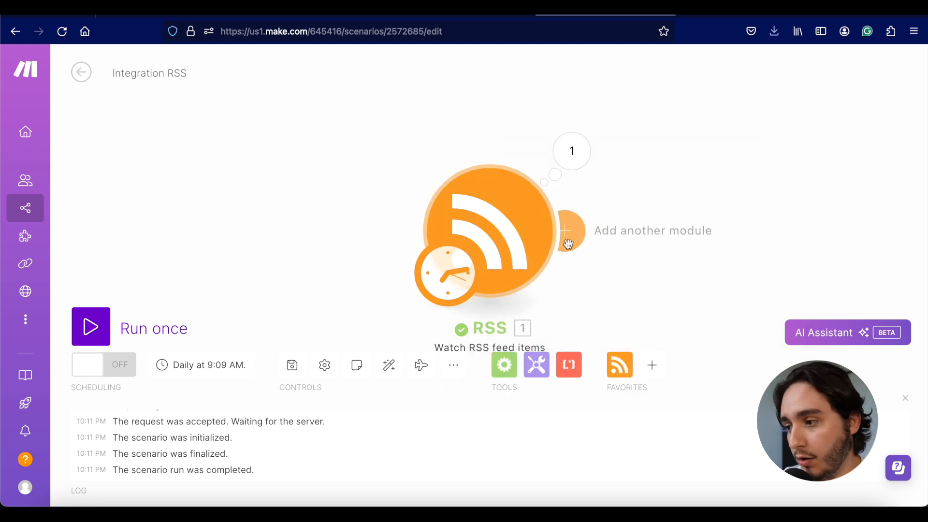
{"action": "left_click", "coordinate": [577, 227]}
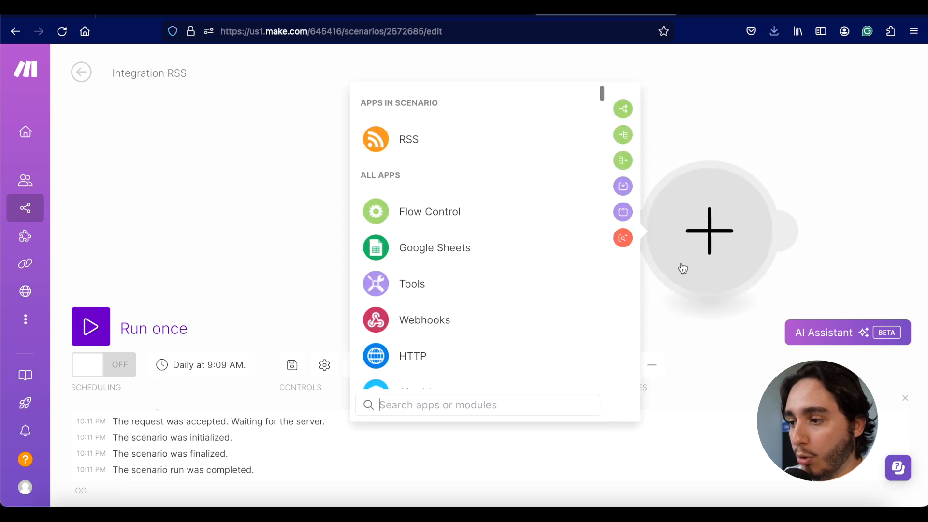
Step: Add a Perplexity AI 'Create a Chat Completion' module and begin a new connection
{"action": "type", "text": "per"}
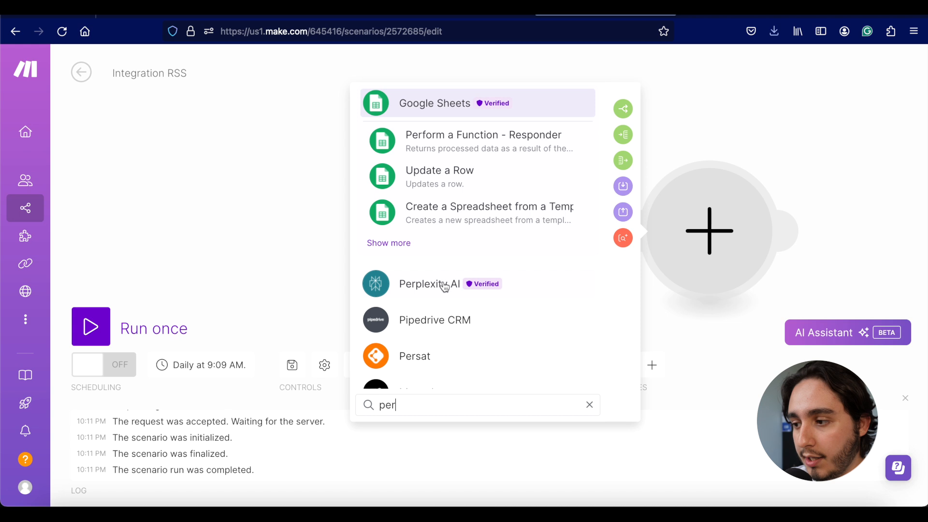
{"action": "left_click", "coordinate": [439, 289]}
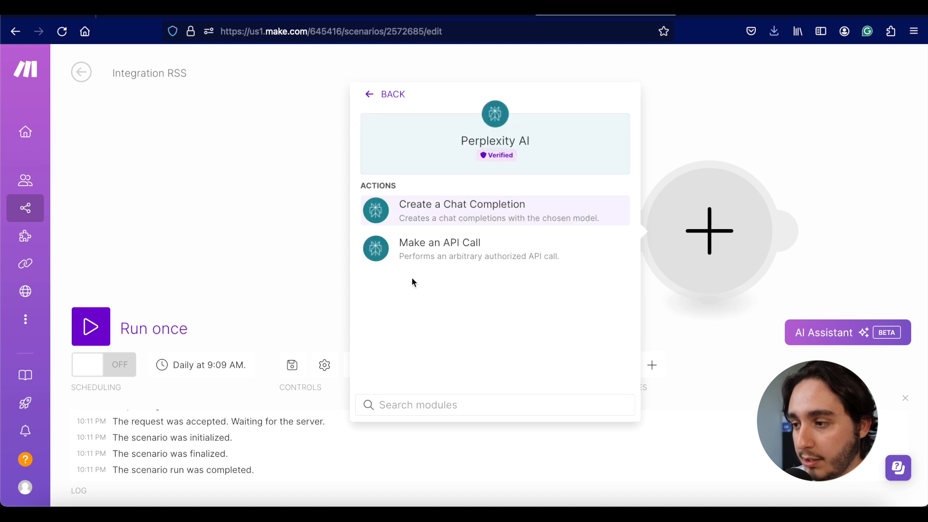
{"action": "left_click", "coordinate": [434, 213]}
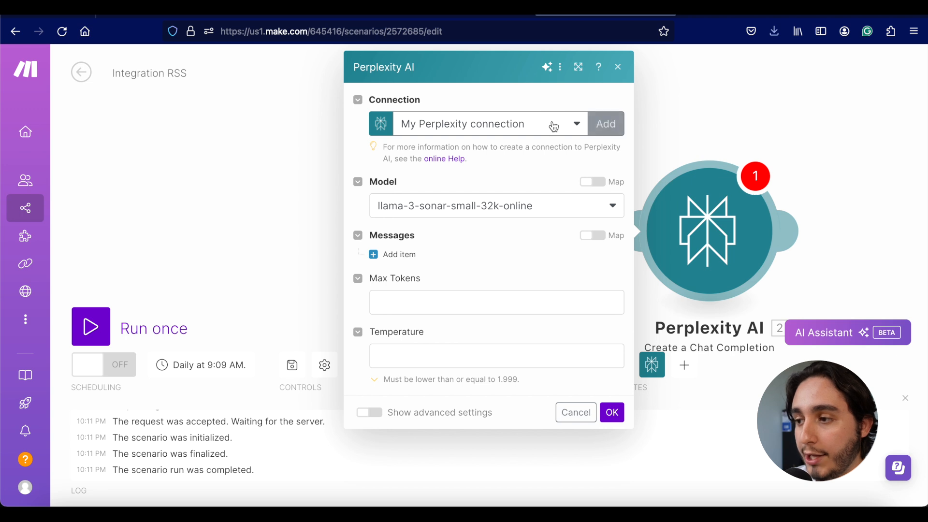
{"action": "left_click", "coordinate": [599, 126]}
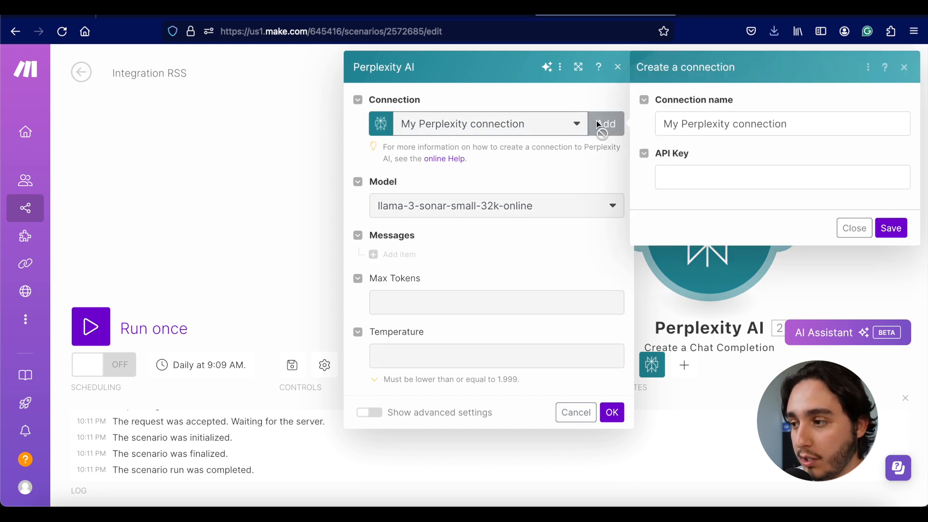
{"action": "left_click", "coordinate": [708, 176]}
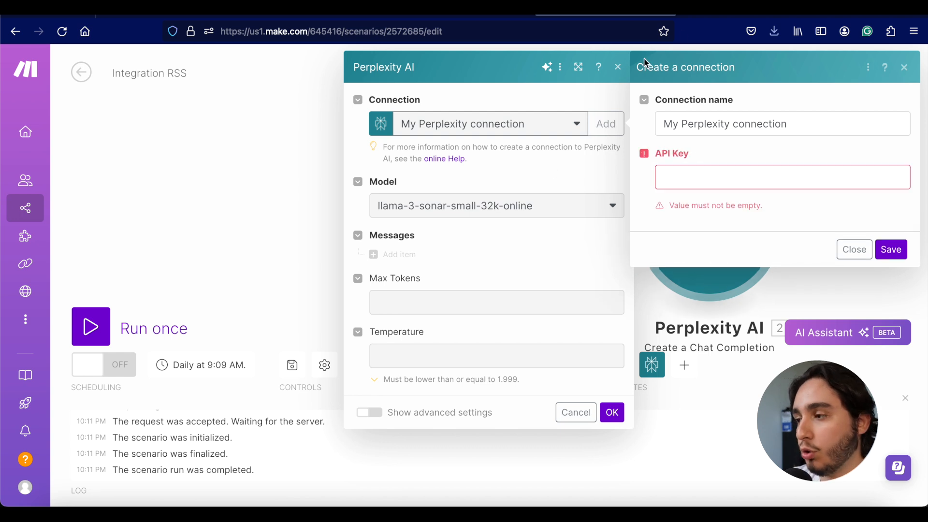
{"action": "key", "text": "ctrl+t"}
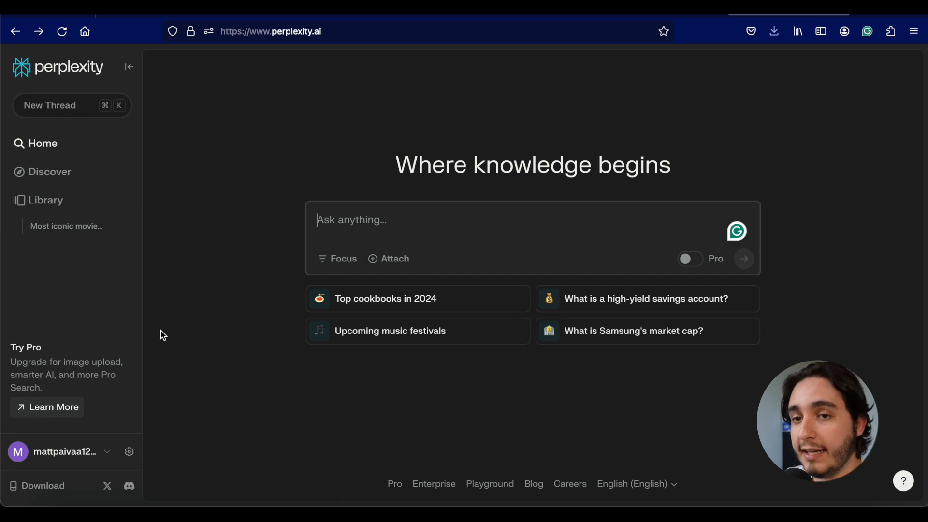
Step: Generate a second Perplexity API key under Settings > API and copy it
{"action": "left_click", "coordinate": [131, 452]}
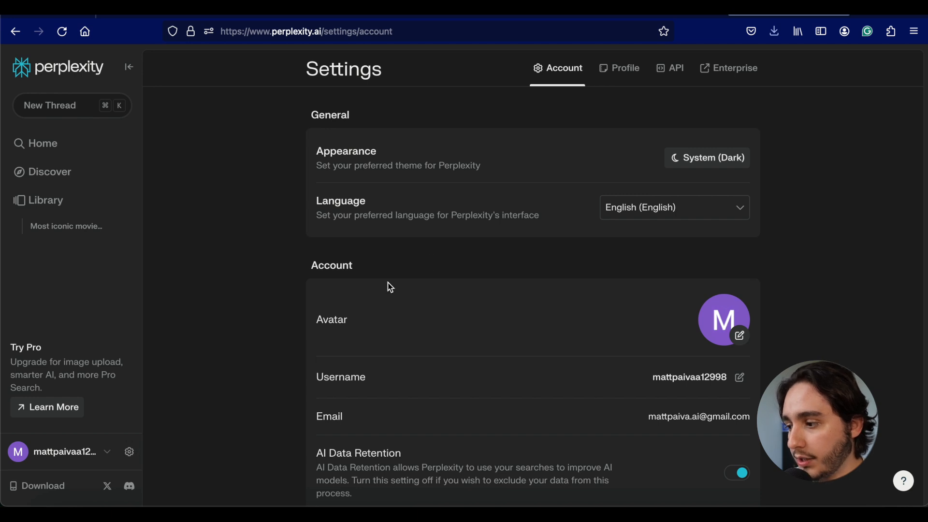
{"action": "left_click", "coordinate": [667, 71]}
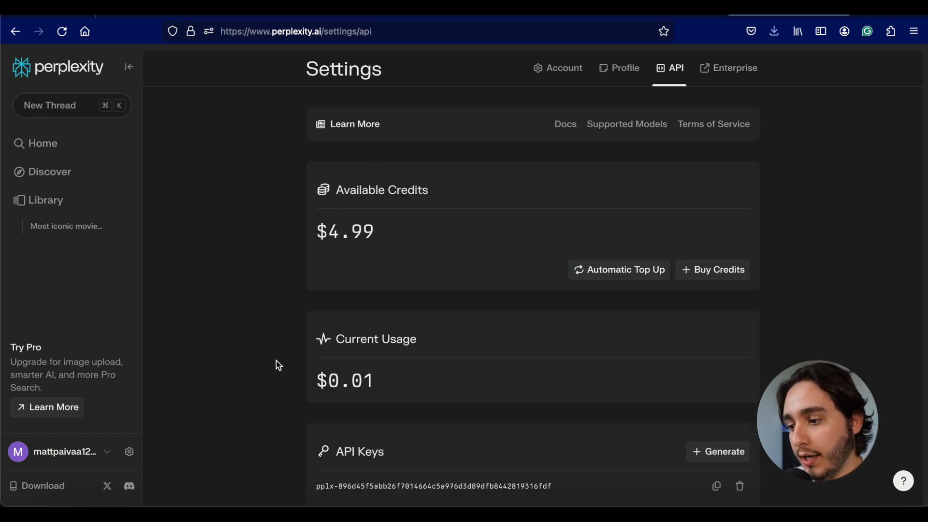
{"action": "scroll", "coordinate": [451, 483], "scroll_direction": "down", "scroll_amount": 3}
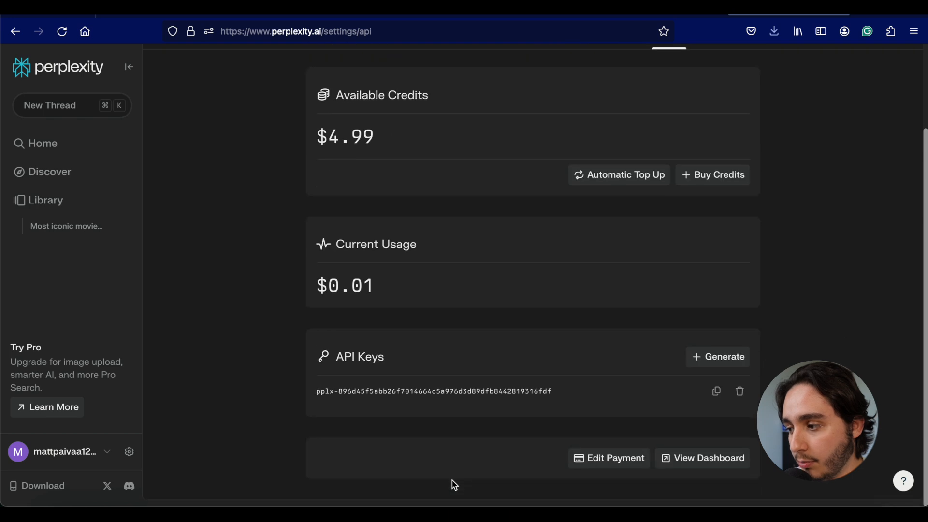
{"action": "scroll", "coordinate": [451, 483], "scroll_direction": "up", "scroll_amount": 3}
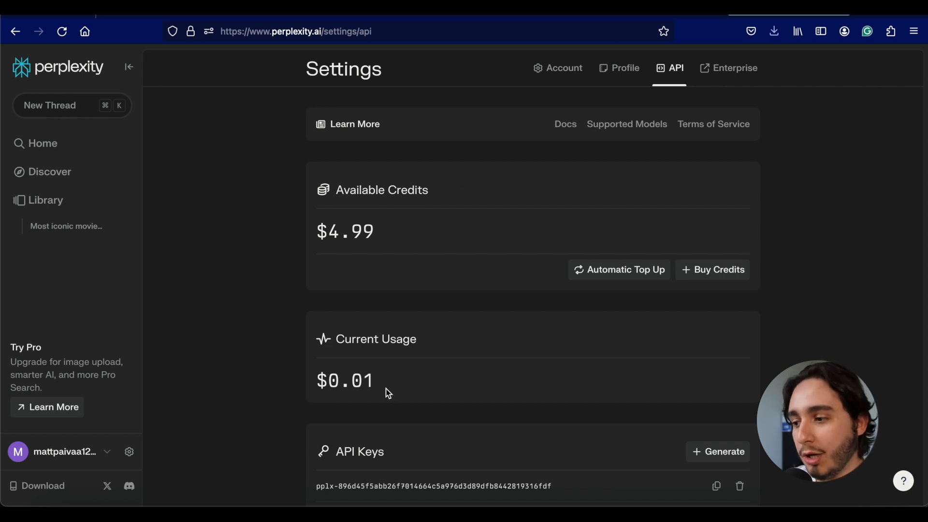
{"action": "left_click", "coordinate": [713, 453]}
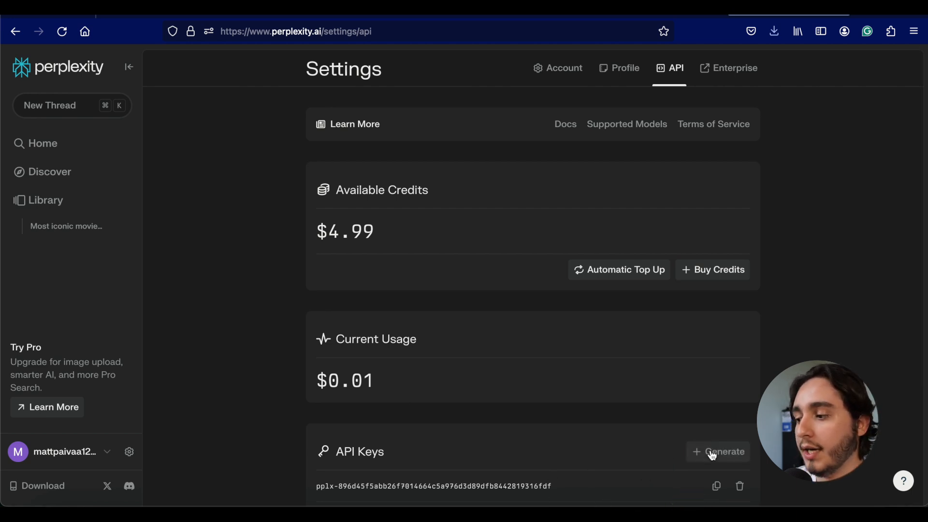
{"action": "left_click", "coordinate": [717, 393]}
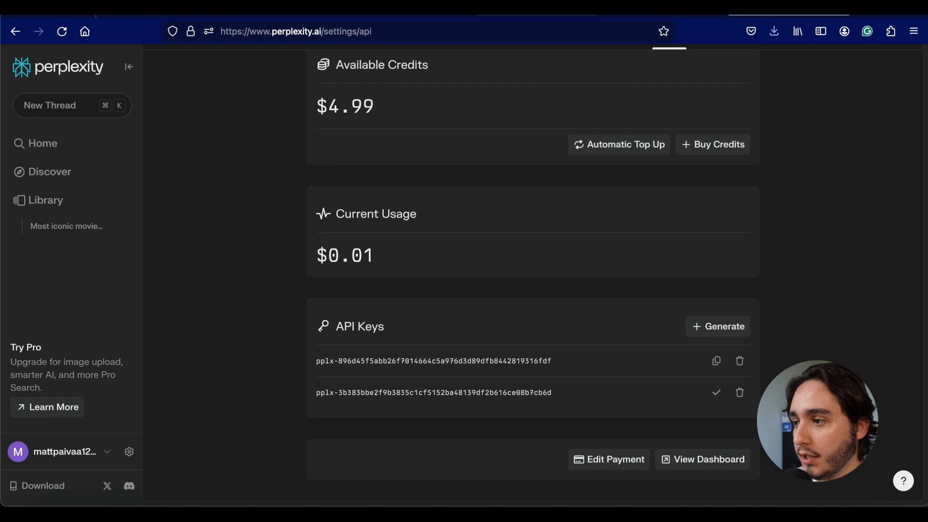
{"action": "left_click", "coordinate": [537, 8]}
Step: Paste the new API key and save the My Perplexity connection
{"action": "left_click", "coordinate": [706, 178]}
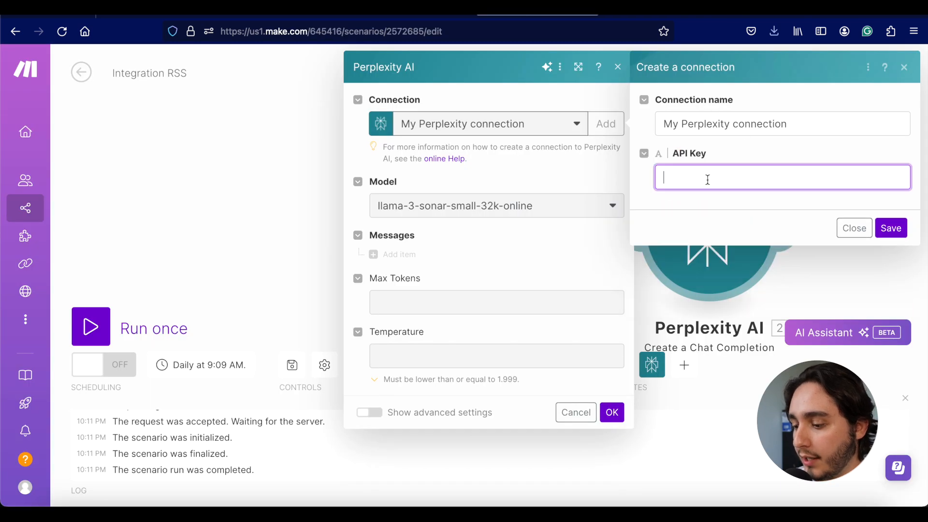
{"action": "key", "text": "ctrl+v"}
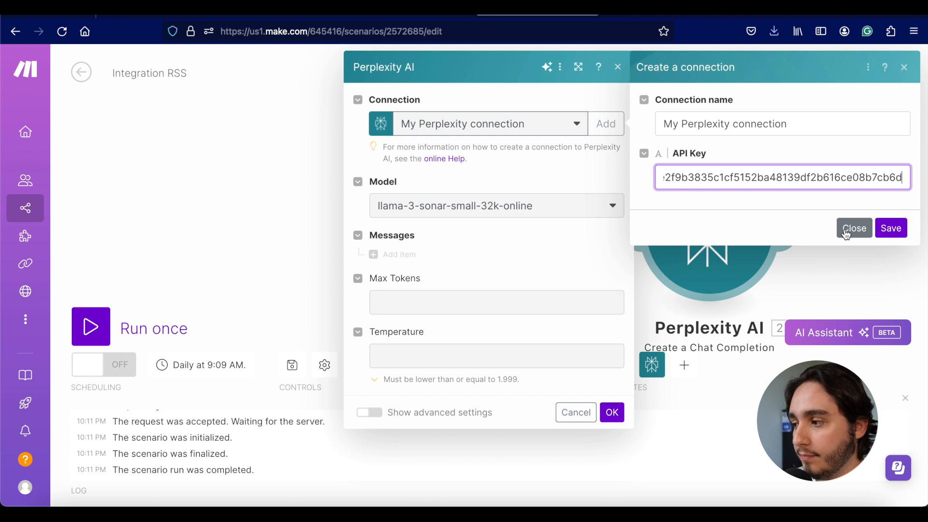
{"action": "left_click", "coordinate": [900, 232]}
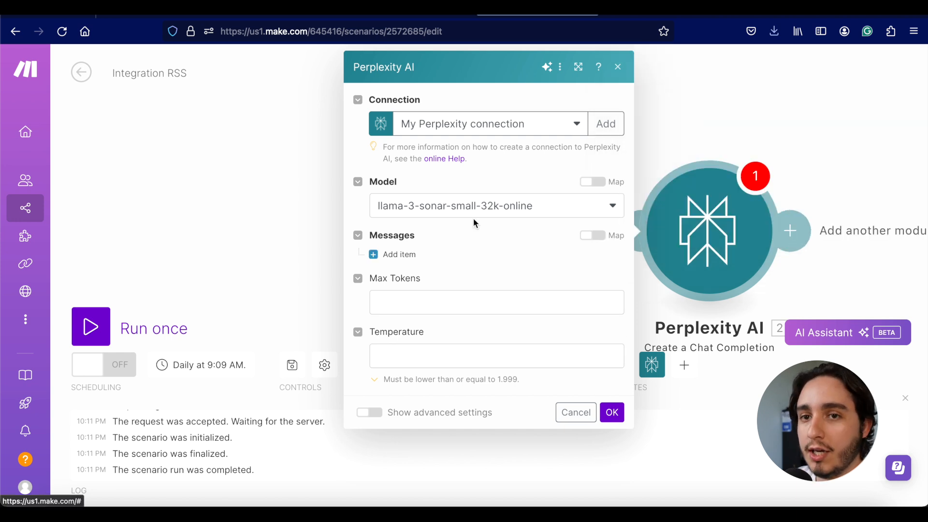
Step: Add a first message item with role User to the Perplexity module
{"action": "left_click", "coordinate": [378, 256]}
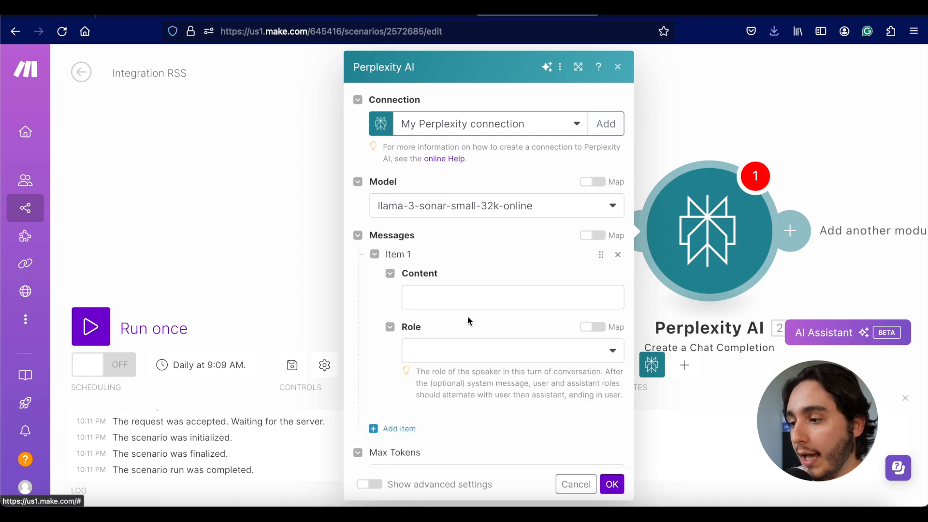
{"action": "scroll", "coordinate": [466, 251], "scroll_direction": "down", "scroll_amount": 1}
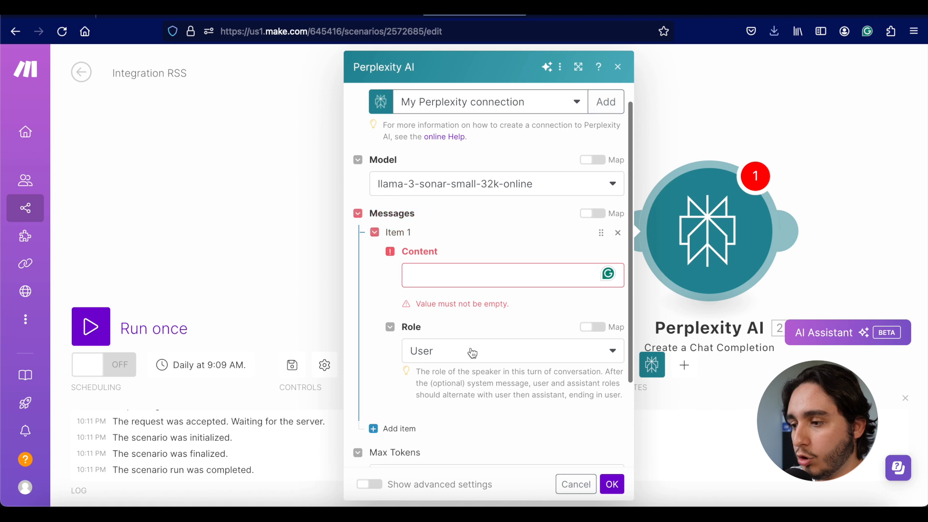
{"action": "left_click", "coordinate": [472, 351]}
{"action": "left_click", "coordinate": [408, 378]}
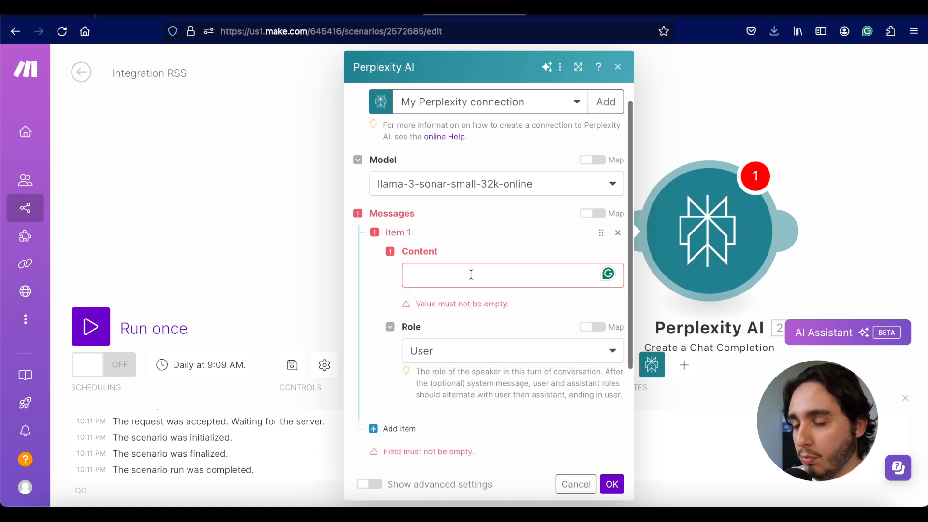
{"action": "left_click", "coordinate": [471, 275]}
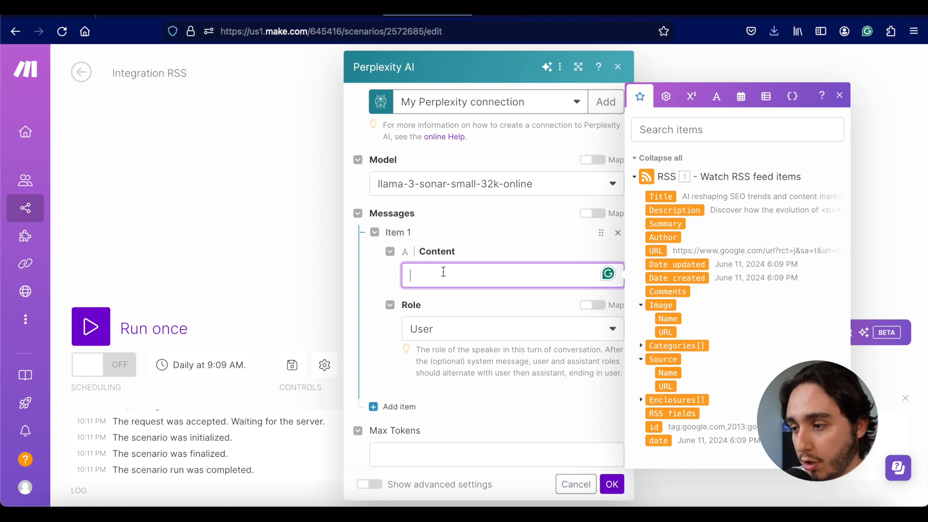
Step: Write 'Summarize the following article:' followed by the RSS Title and URL
{"action": "type", "text": "Sumam"}
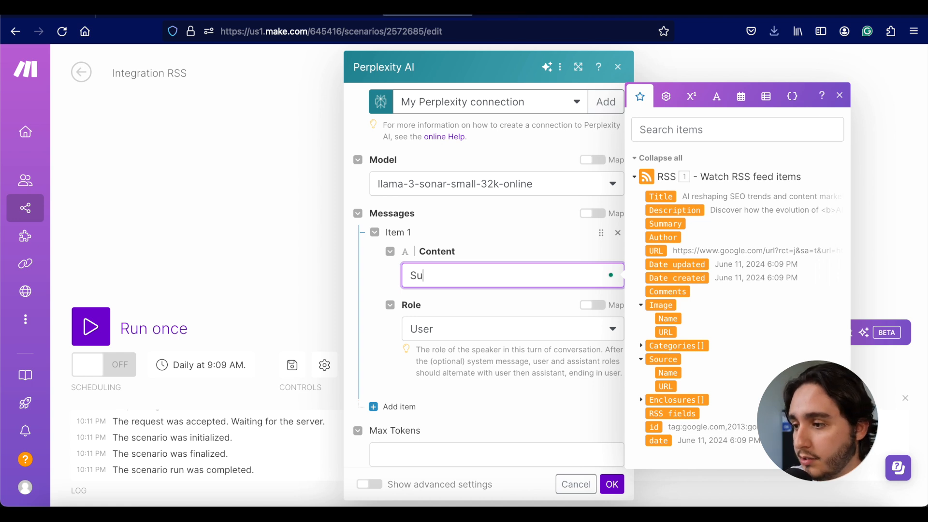
{"action": "key", "text": "BackSpace"}
{"action": "key", "text": "BackSpace"}
{"action": "type", "text": "maris"}
{"action": "key", "text": "BackSpace"}
{"action": "type", "text": "ze the following article:"}
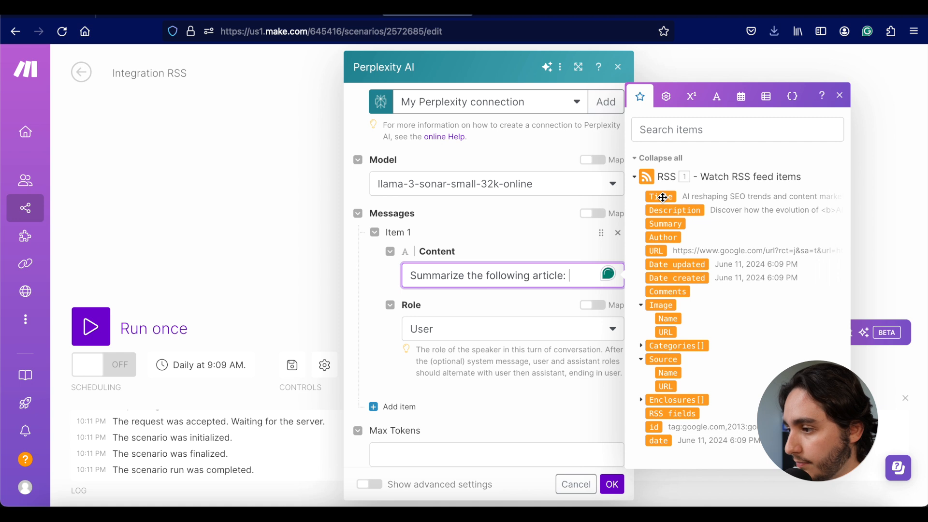
{"action": "left_click", "coordinate": [663, 198]}
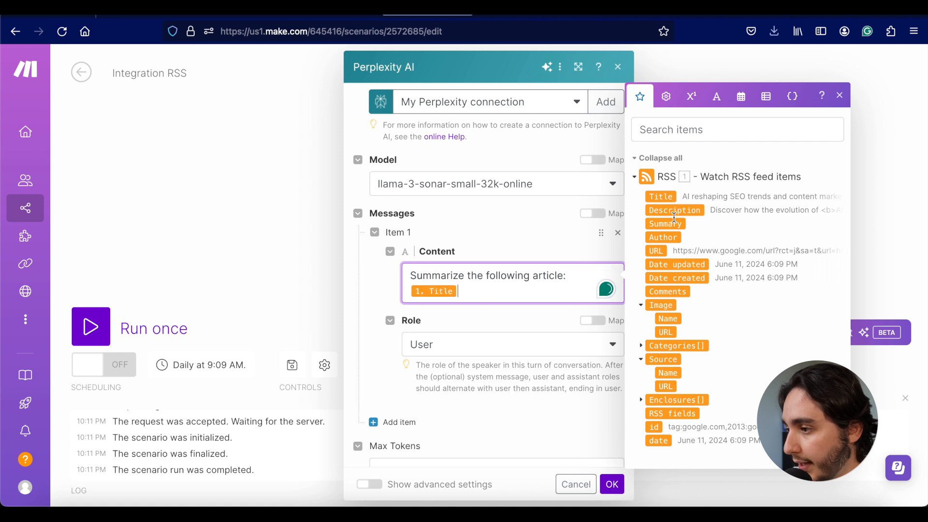
{"action": "left_click", "coordinate": [657, 251]}
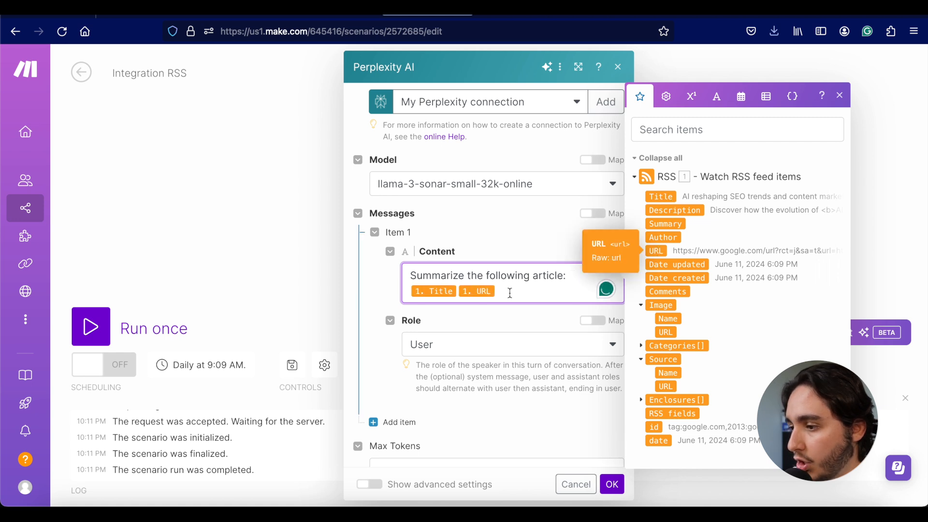
{"action": "key", "text": "Return"}
{"action": "key", "text": "Return"}
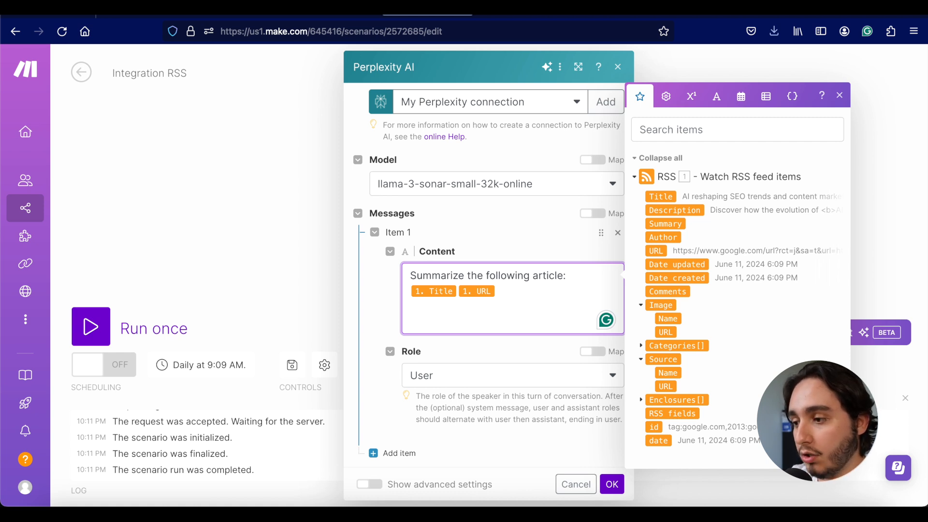
Step: Add 'Why is this article relevant for business owners interested in AI?' and save the module
{"action": "type", "text": "Why is t"}
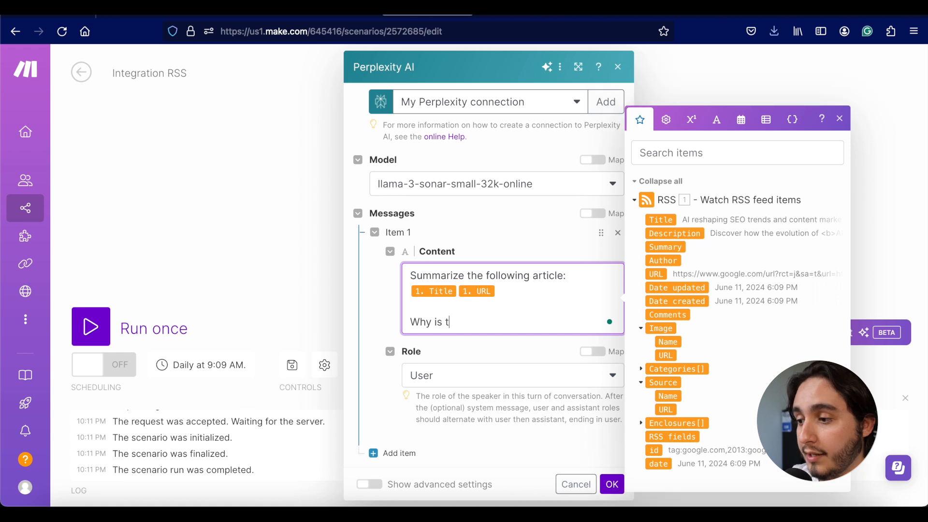
{"action": "type", "text": "his article rel"}
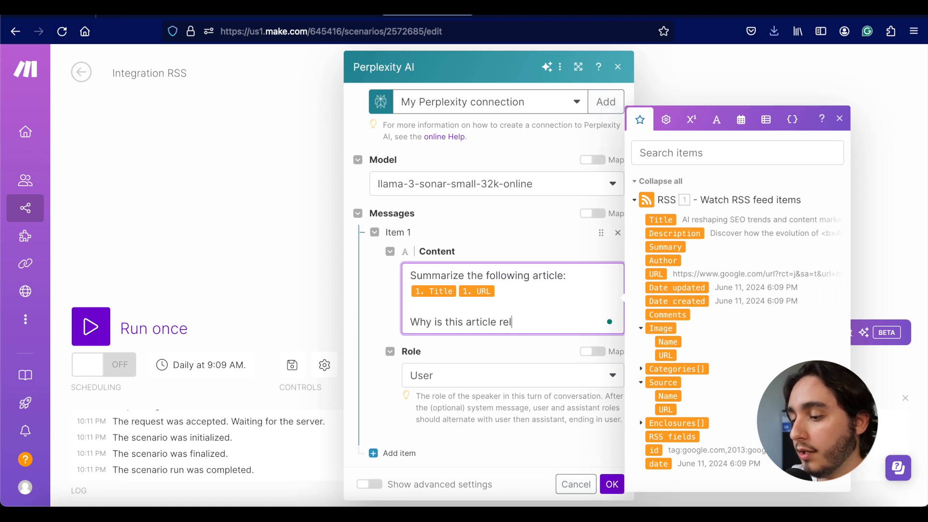
{"action": "type", "text": "evant for b"}
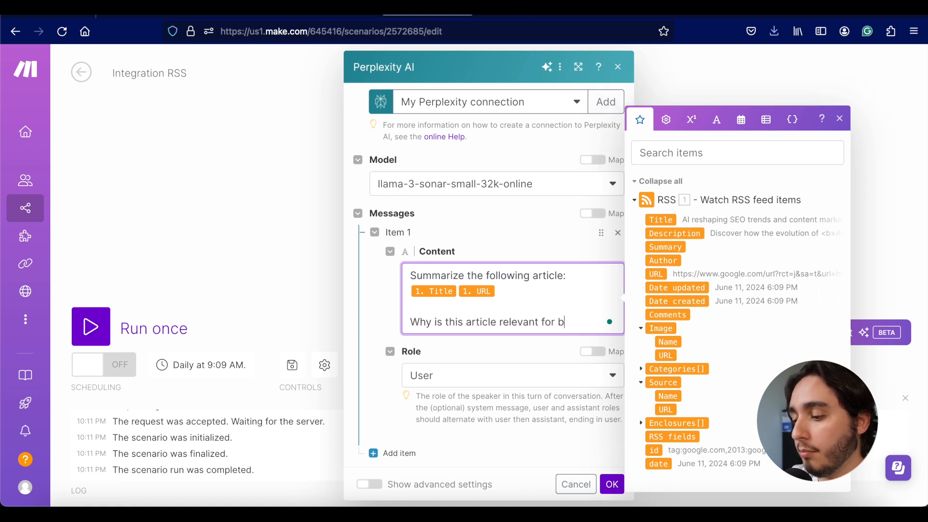
{"action": "type", "text": "usiness owners i"}
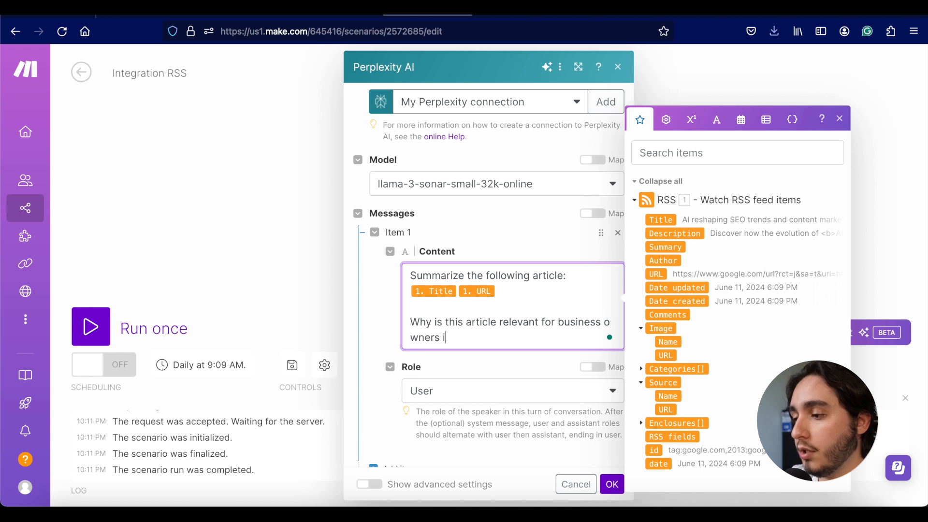
{"action": "type", "text": "nterested in "}
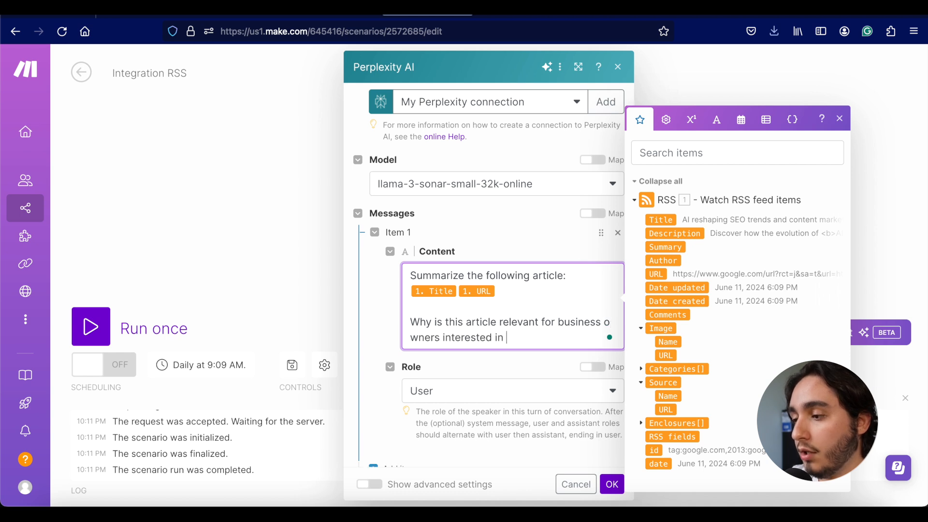
{"action": "type", "text": "AI?"}
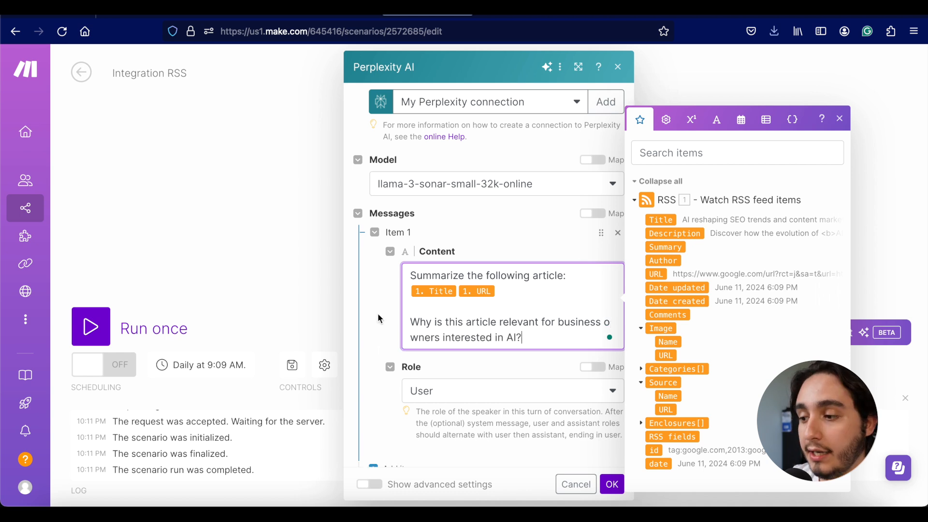
{"action": "left_click", "coordinate": [504, 229]}
{"action": "scroll", "coordinate": [510, 242], "scroll_direction": "down", "scroll_amount": 3}
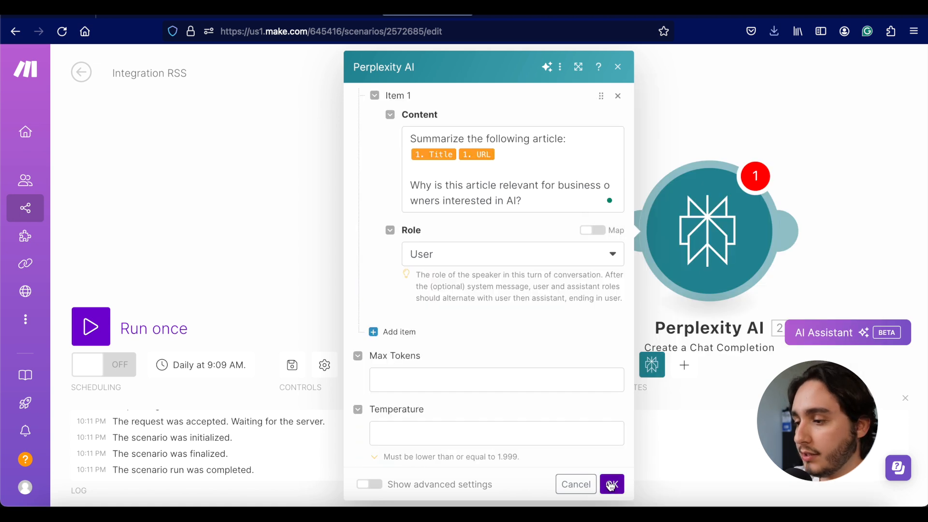
{"action": "left_click", "coordinate": [612, 484]}
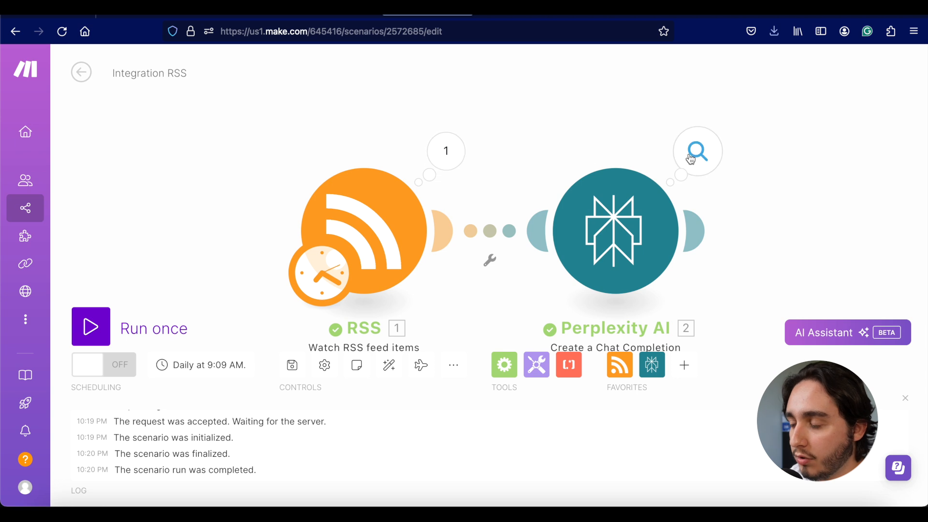
{"action": "left_click", "coordinate": [691, 160]}
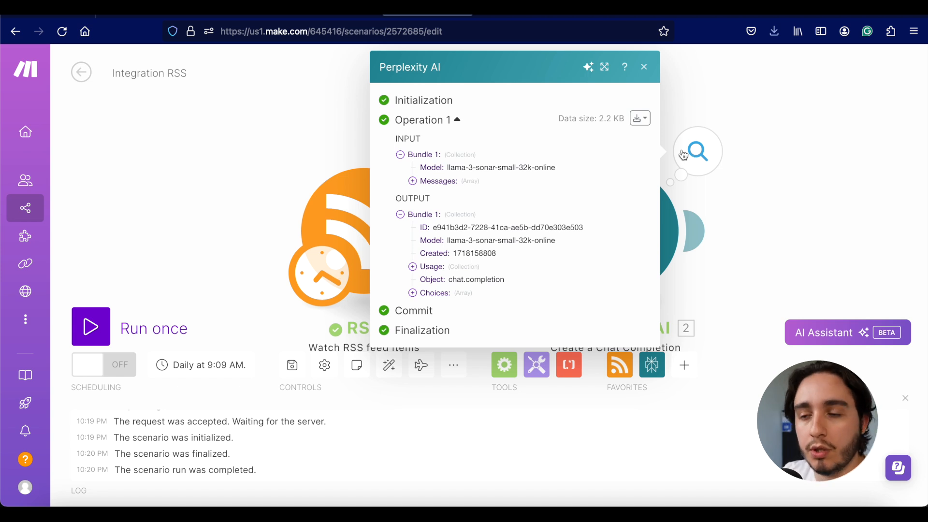
{"action": "left_click", "coordinate": [413, 293]}
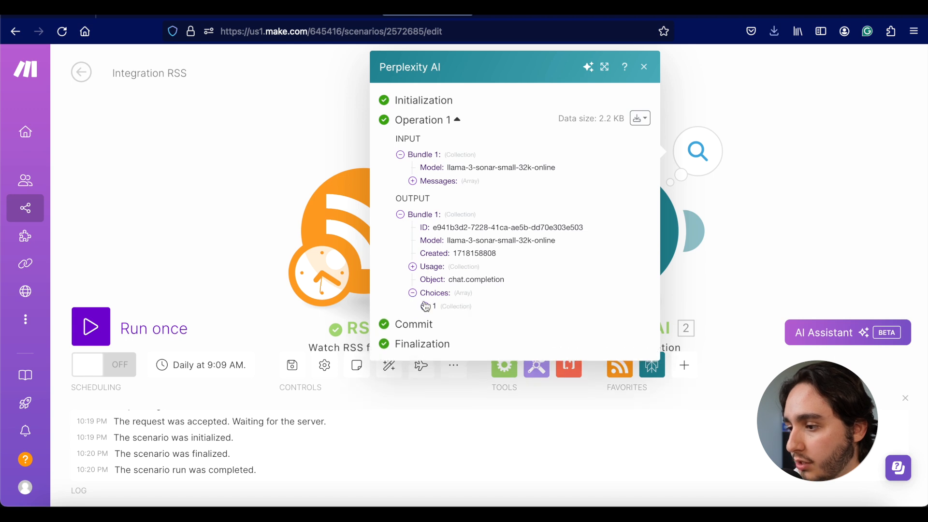
{"action": "left_click", "coordinate": [426, 307]}
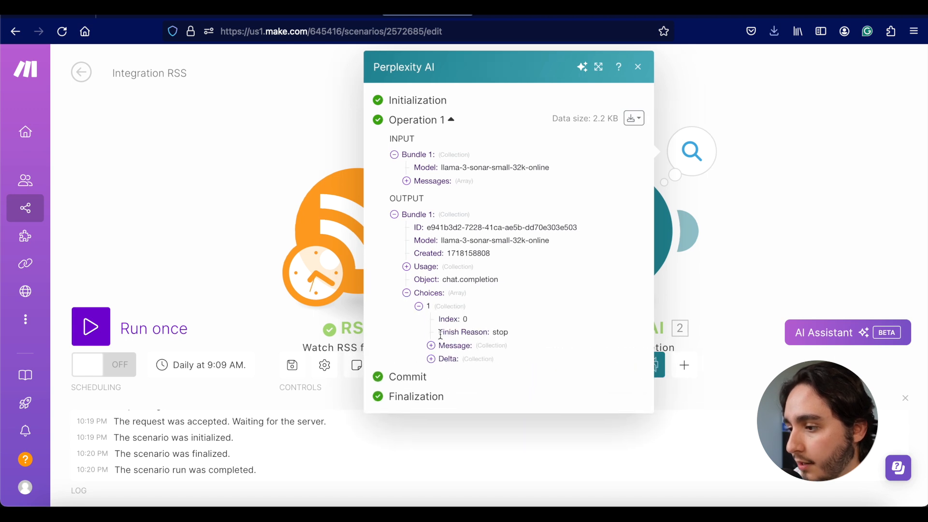
{"action": "left_click", "coordinate": [432, 346]}
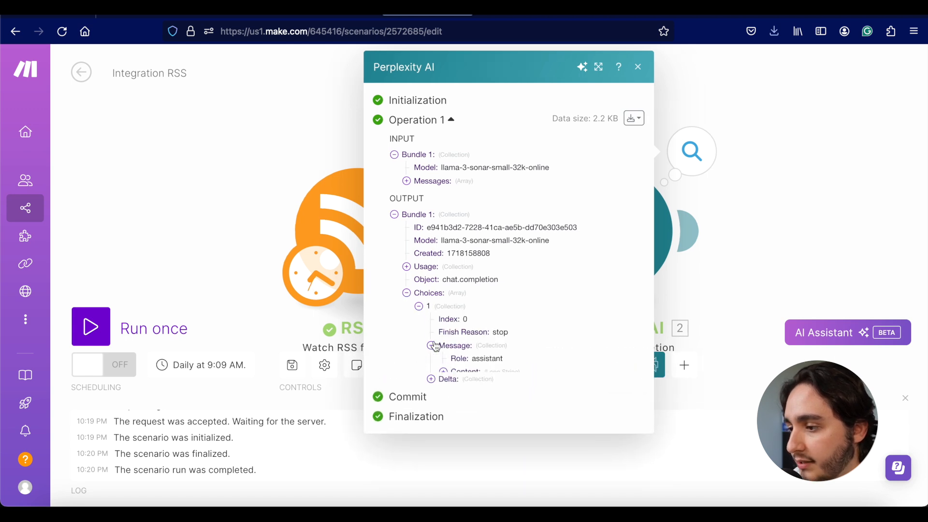
{"action": "left_click", "coordinate": [444, 372]}
{"action": "scroll", "coordinate": [496, 328], "scroll_direction": "down", "scroll_amount": 2}
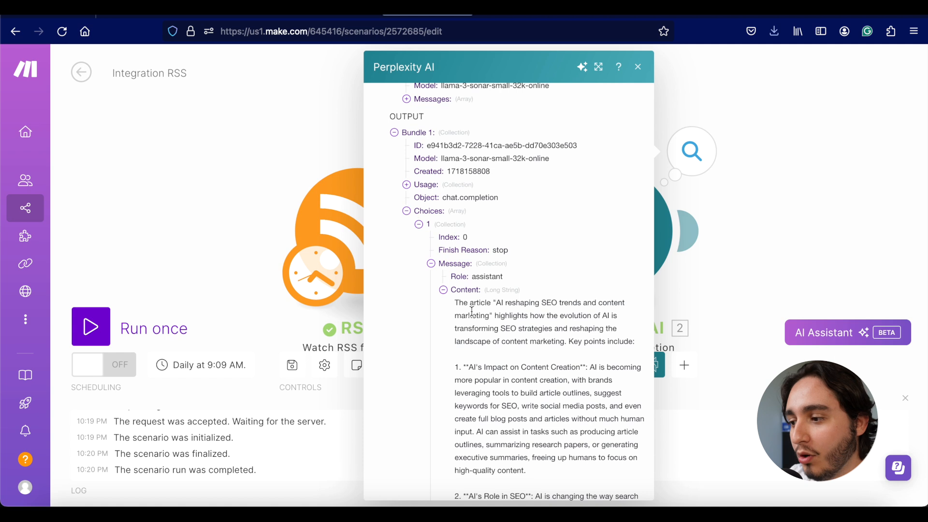
{"action": "scroll", "coordinate": [478, 309], "scroll_direction": "down", "scroll_amount": 4}
{"action": "scroll", "coordinate": [490, 307], "scroll_direction": "down", "scroll_amount": 4}
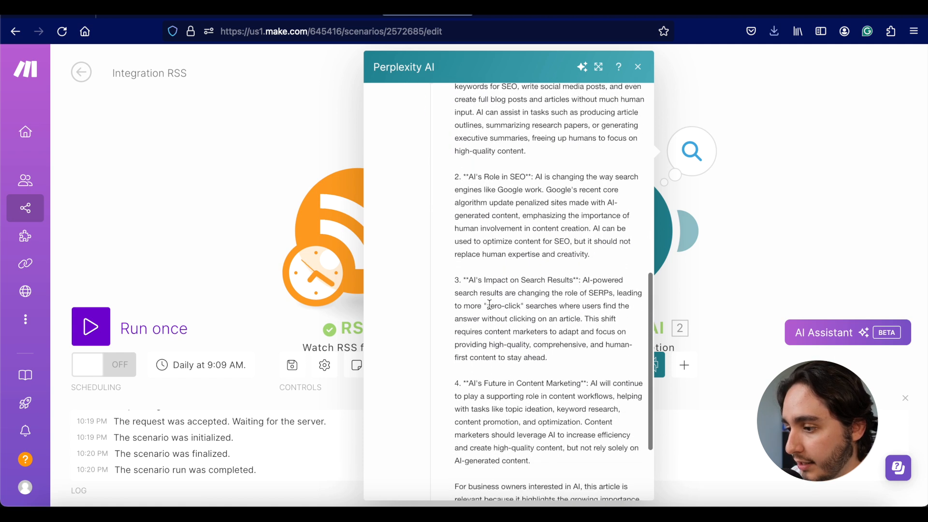
{"action": "scroll", "coordinate": [489, 306], "scroll_direction": "down", "scroll_amount": 2}
{"action": "left_click_drag", "start_coordinate": [458, 391], "coordinate": [613, 439]}
{"action": "left_click", "coordinate": [613, 438]}
{"action": "scroll", "coordinate": [566, 398], "scroll_direction": "up", "scroll_amount": 1}
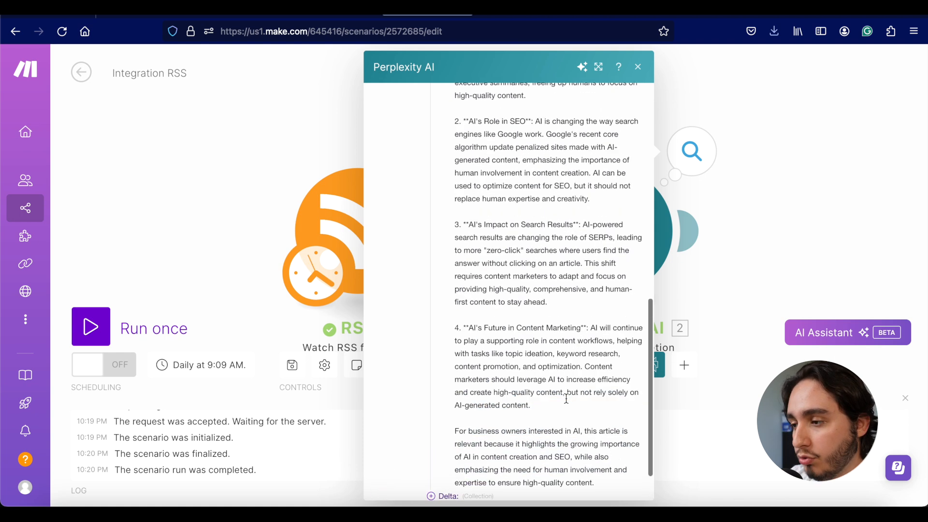
{"action": "scroll", "coordinate": [566, 399], "scroll_direction": "up", "scroll_amount": 2}
{"action": "left_click", "coordinate": [814, 219]}
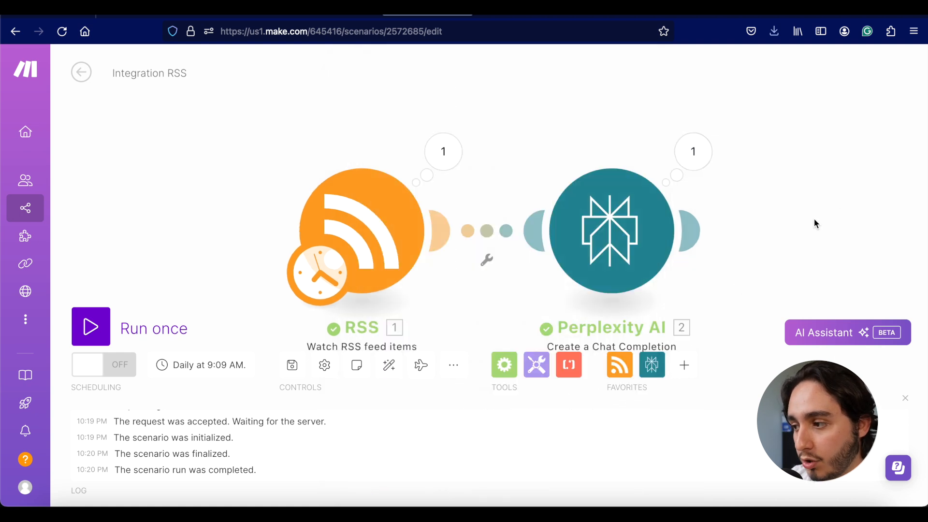
Step: Insert a Router module after the Perplexity AI module
{"action": "left_click", "coordinate": [737, 232]}
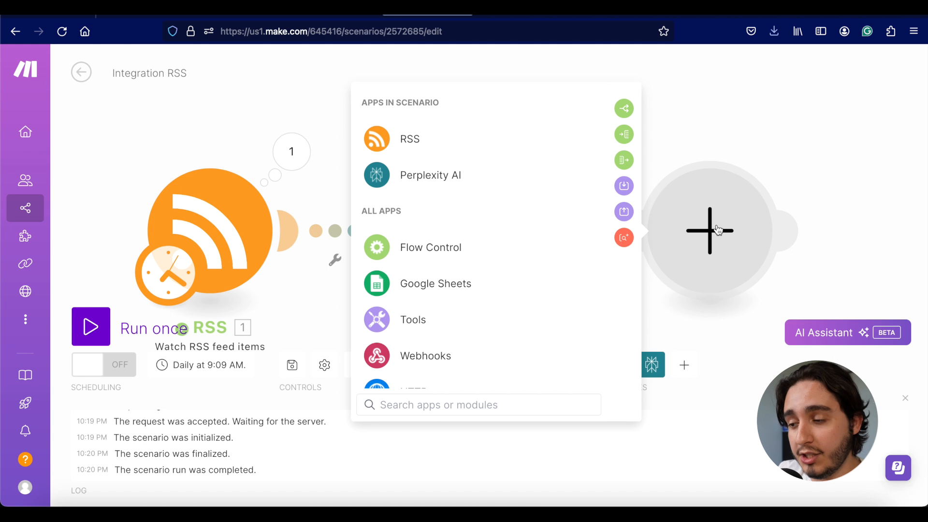
{"action": "type", "text": "router"}
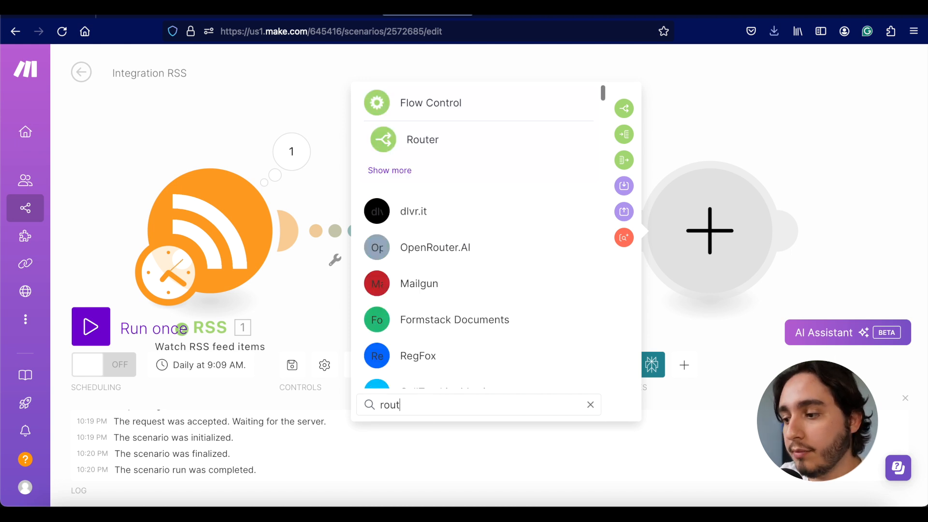
{"action": "left_click", "coordinate": [402, 137]}
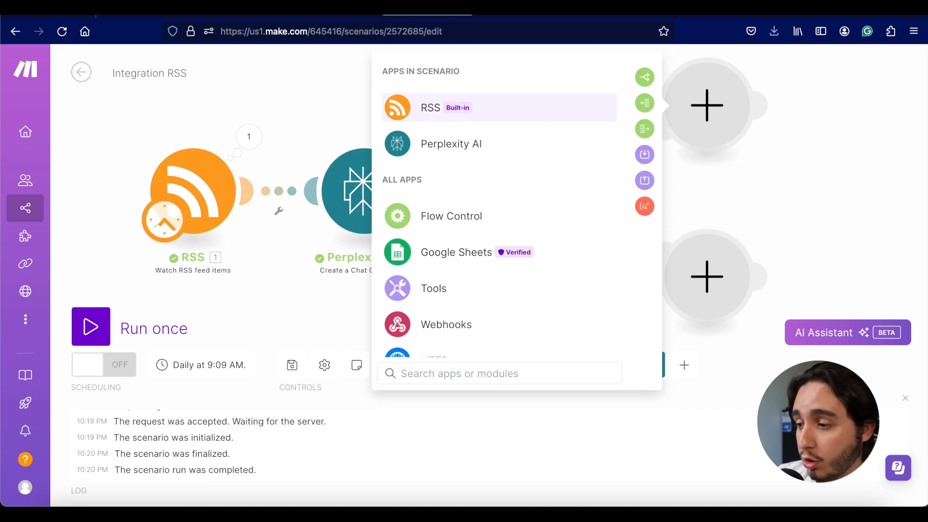
Step: Search 'openai' on the top router branch and add OpenAI's Create a Completion module
{"action": "type", "text": "anmt"}
{"action": "key", "text": "BackSpace"}
{"action": "key", "text": "BackSpace"}
{"action": "type", "text": "th"}
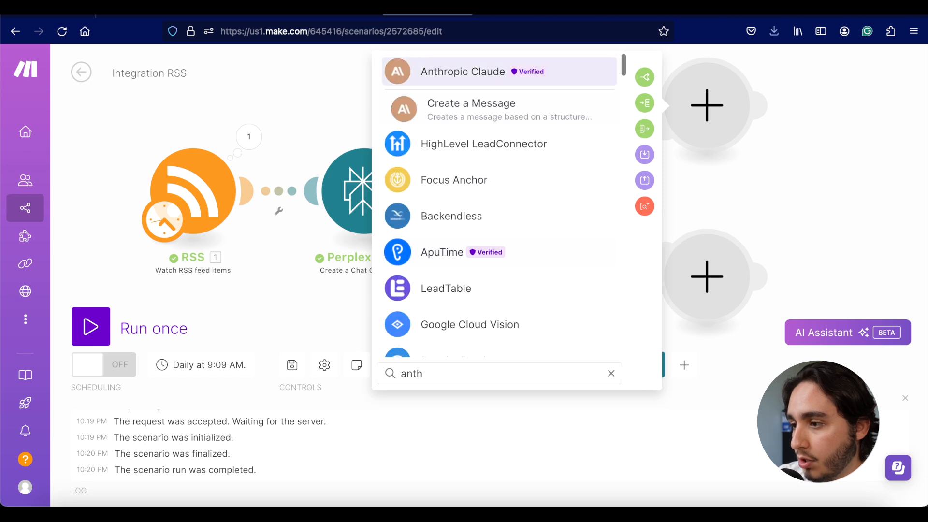
{"action": "key", "text": "BackSpace"}
{"action": "key", "text": "BackSpace"}
{"action": "key", "text": "BackSpace"}
{"action": "key", "text": "BackSpace"}
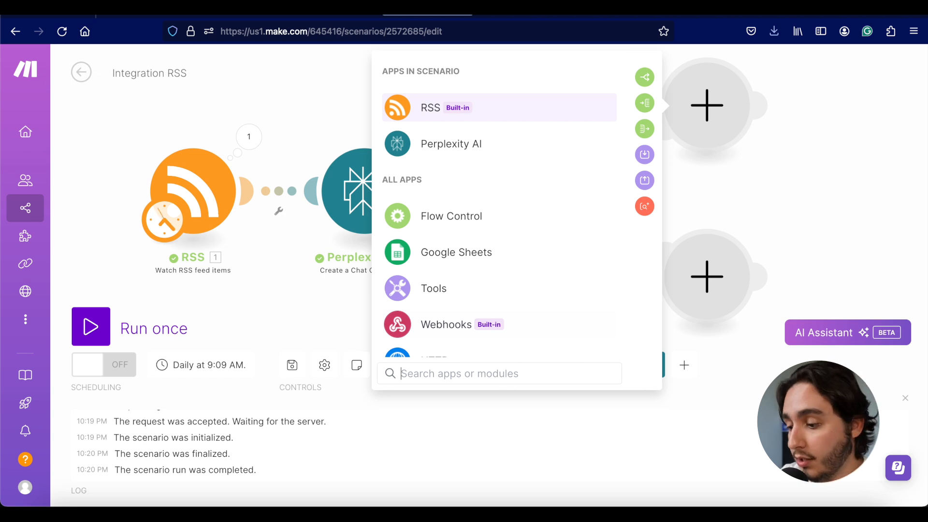
{"action": "type", "text": "openai"}
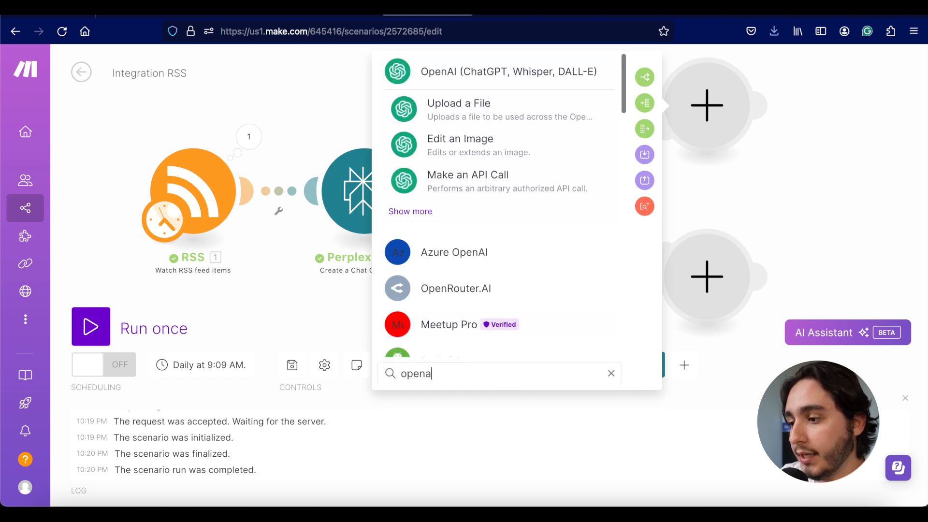
{"action": "left_click", "coordinate": [427, 75]}
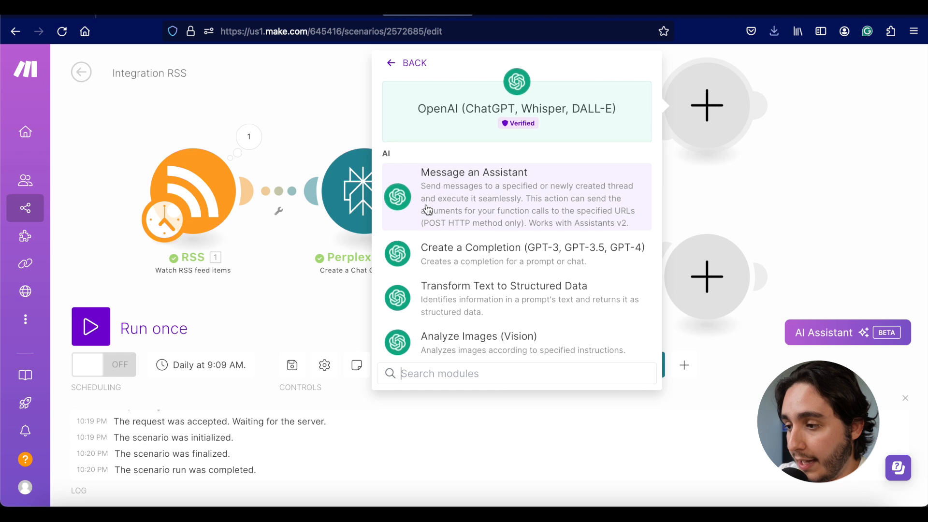
{"action": "scroll", "coordinate": [427, 209], "scroll_direction": "down", "scroll_amount": 5}
{"action": "scroll", "coordinate": [428, 209], "scroll_direction": "up", "scroll_amount": 5}
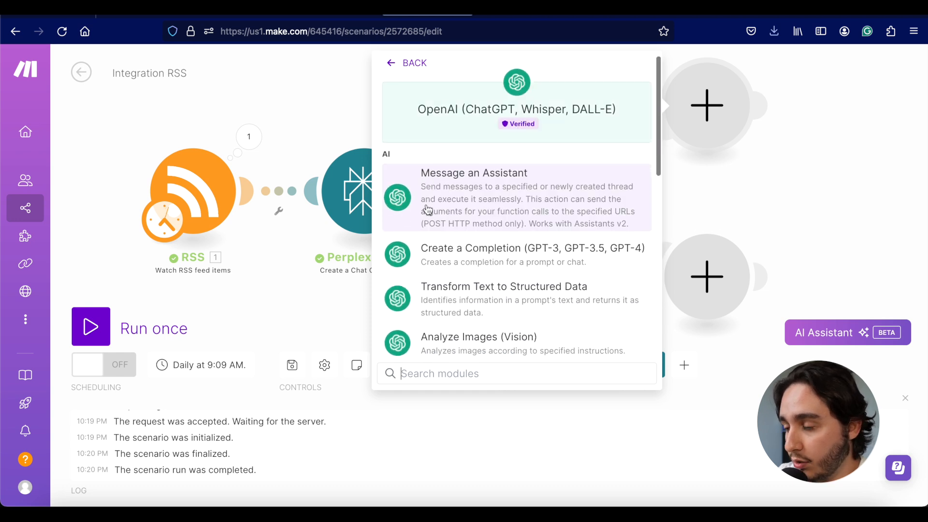
{"action": "left_click", "coordinate": [447, 257]}
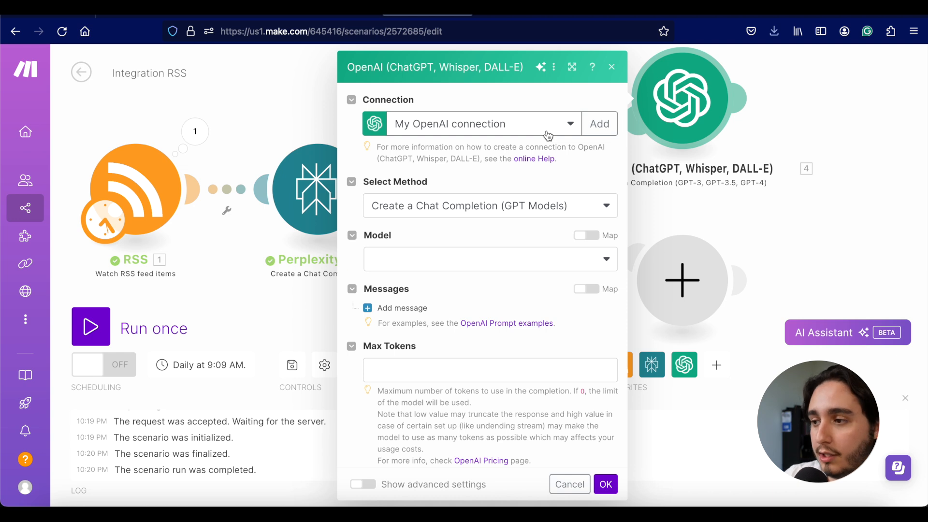
Step: Start adding a new OpenAI connection, then switch to the OpenAI documentation browser tab
{"action": "left_click", "coordinate": [597, 127]}
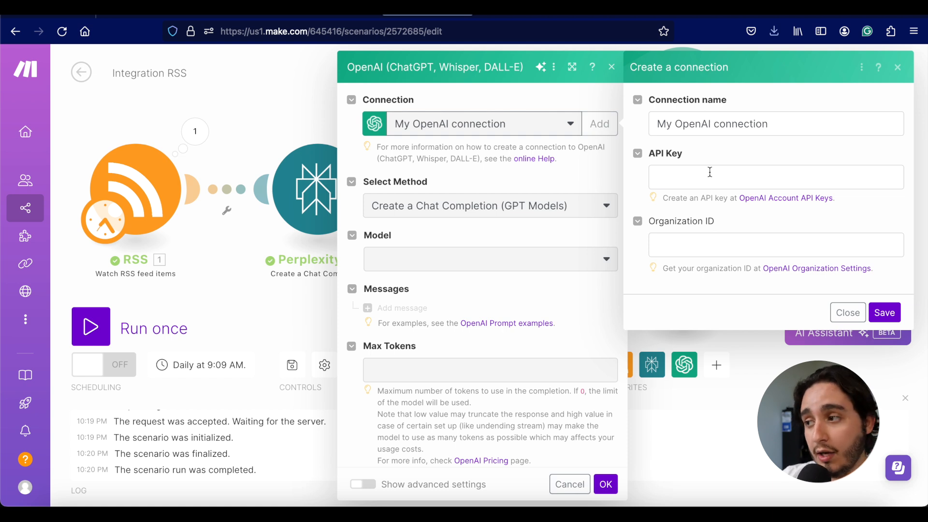
{"action": "left_click", "coordinate": [793, 10]}
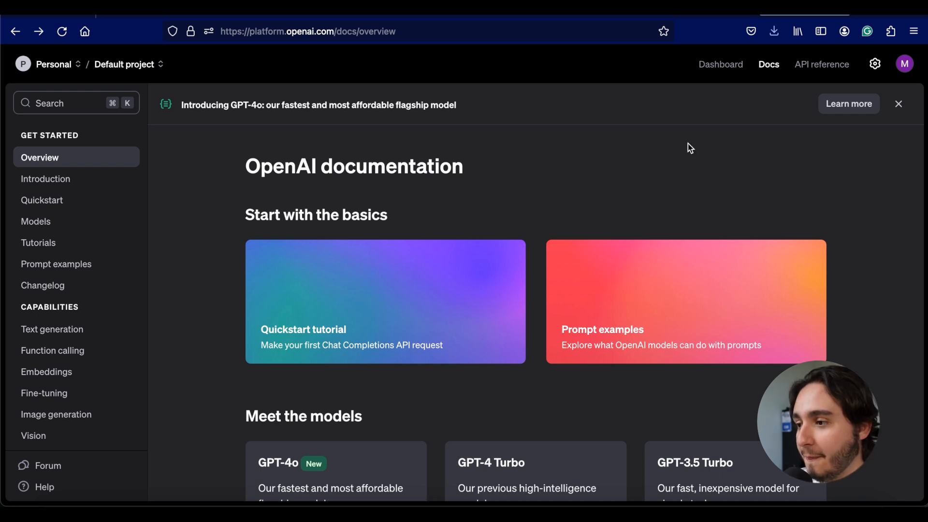
Step: Create an OpenAI secret key named 'test', copy it, and paste it into Make's API Key field
{"action": "left_click", "coordinate": [718, 66]}
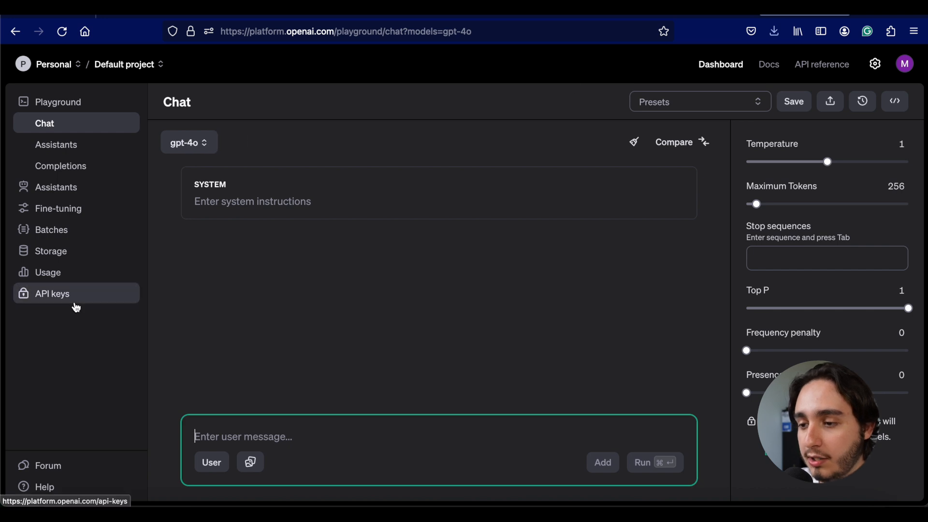
{"action": "left_click", "coordinate": [76, 305]}
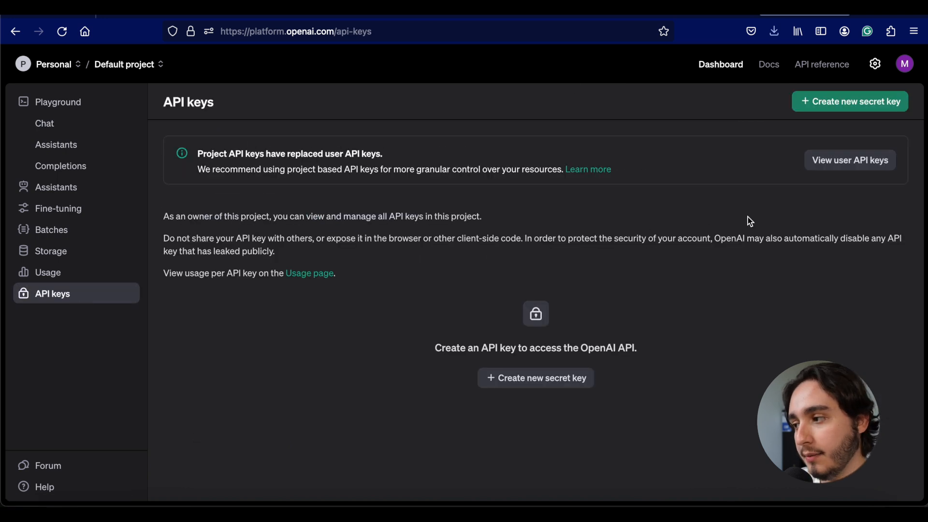
{"action": "left_click", "coordinate": [573, 377]}
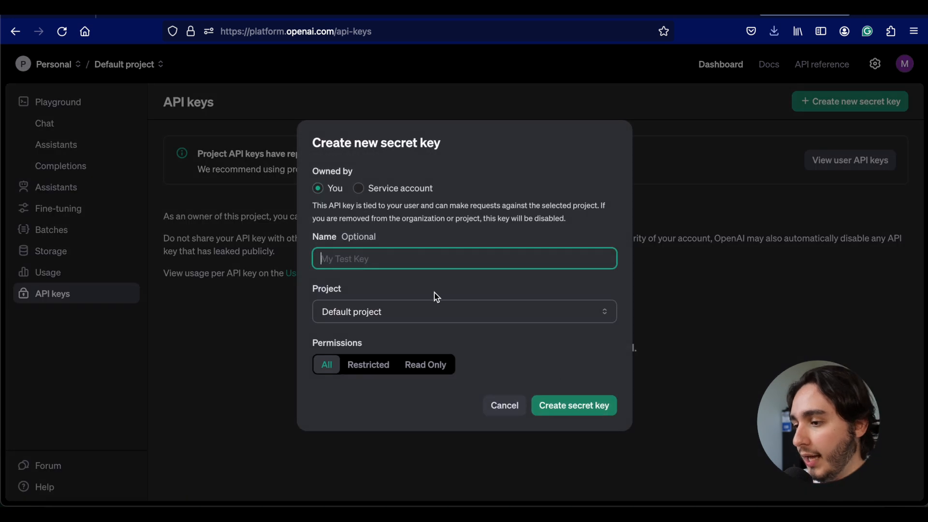
{"action": "type", "text": "test"}
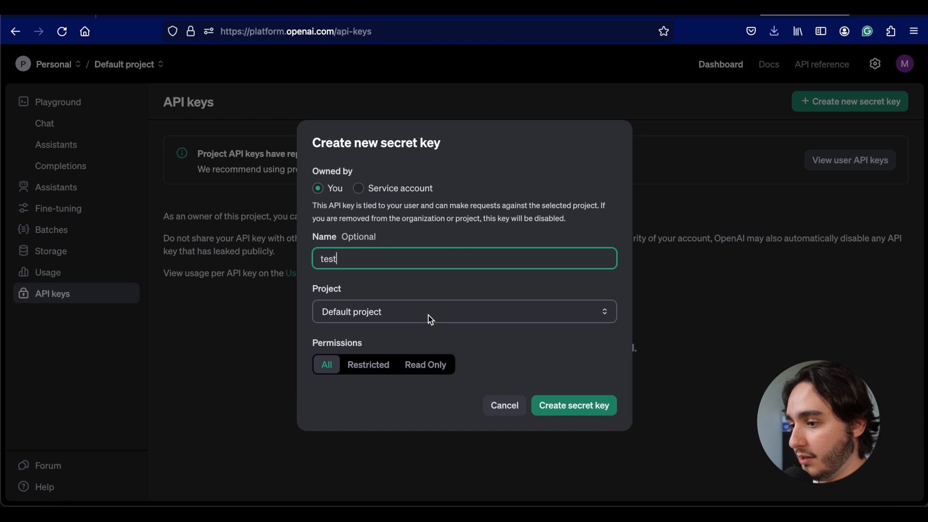
{"action": "left_click", "coordinate": [584, 406]}
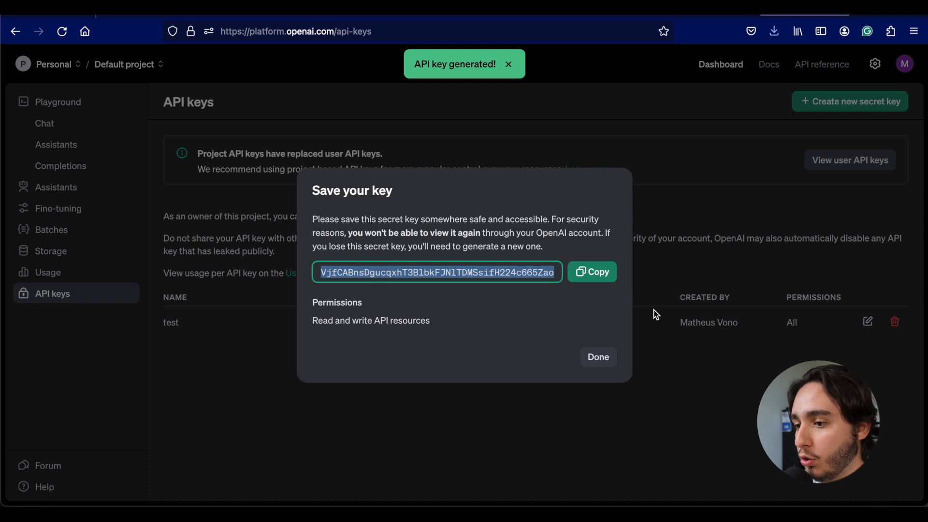
{"action": "left_click", "coordinate": [601, 273]}
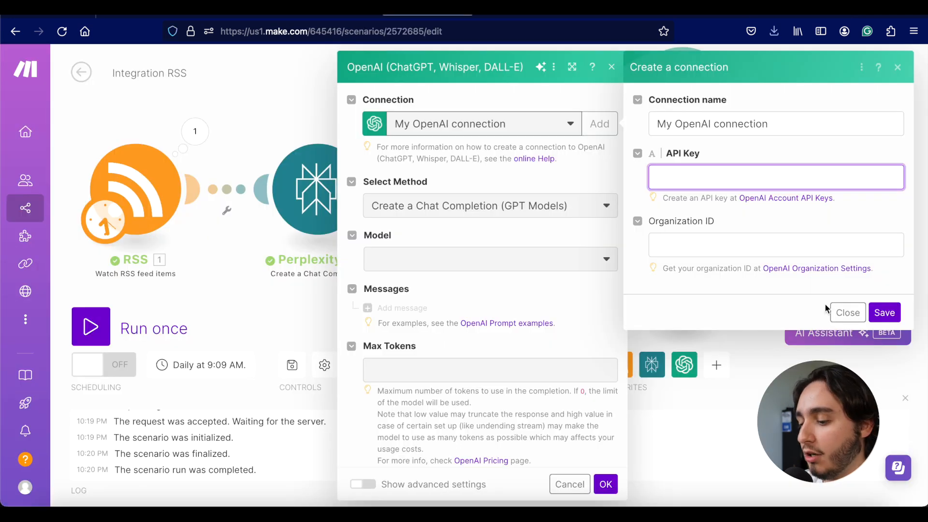
{"action": "key", "text": "ctrl+v"}
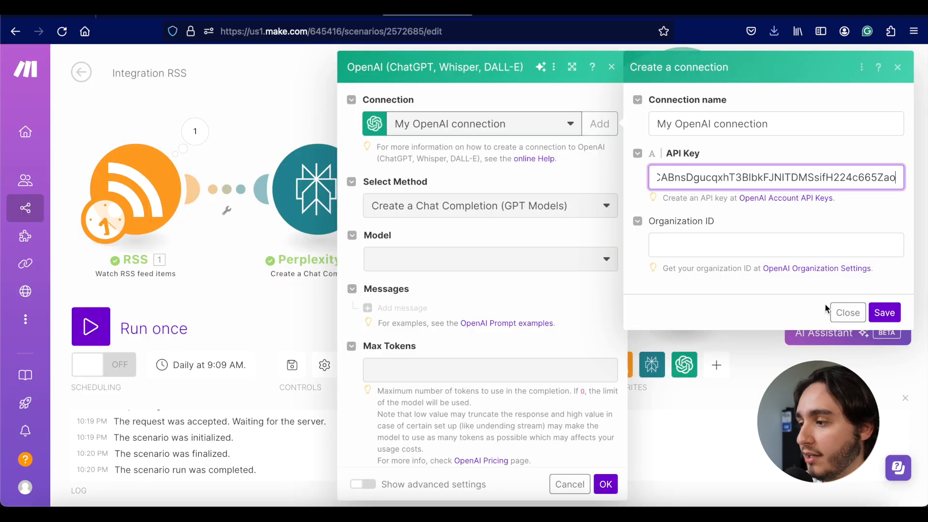
{"action": "left_click", "coordinate": [885, 313]}
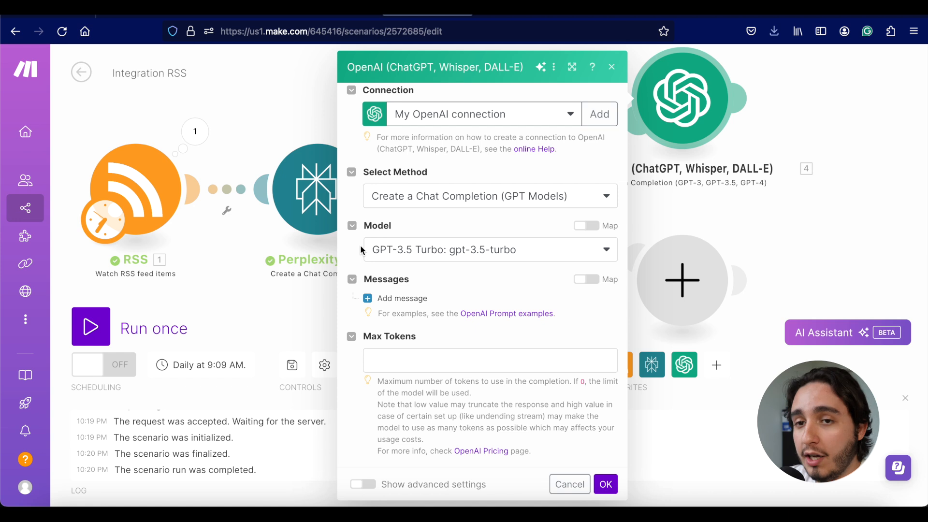
{"action": "left_click", "coordinate": [384, 250]}
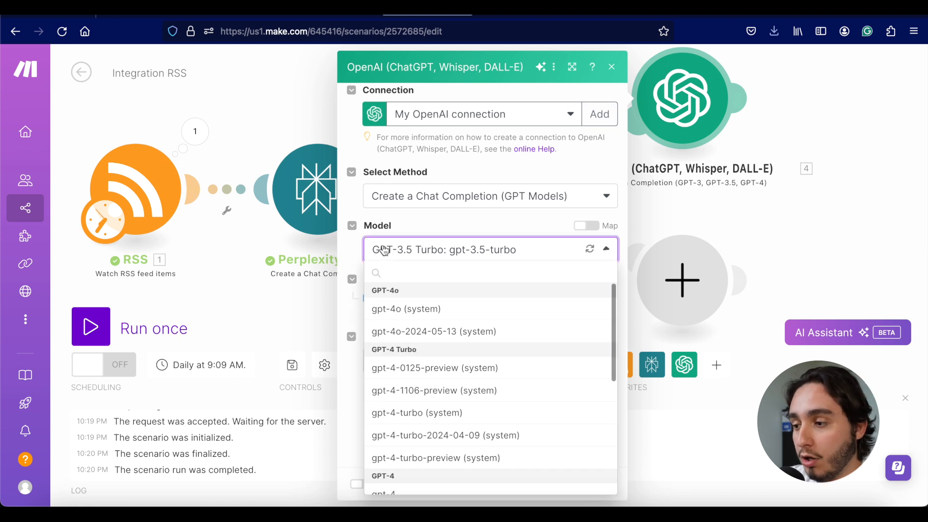
{"action": "scroll", "coordinate": [396, 392], "scroll_direction": "down", "scroll_amount": 1}
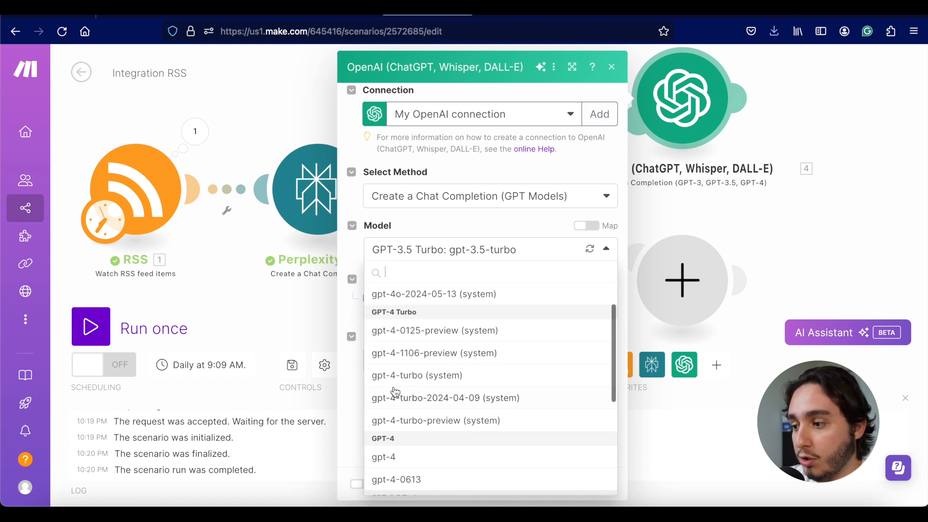
{"action": "scroll", "coordinate": [396, 392], "scroll_direction": "up", "scroll_amount": 1}
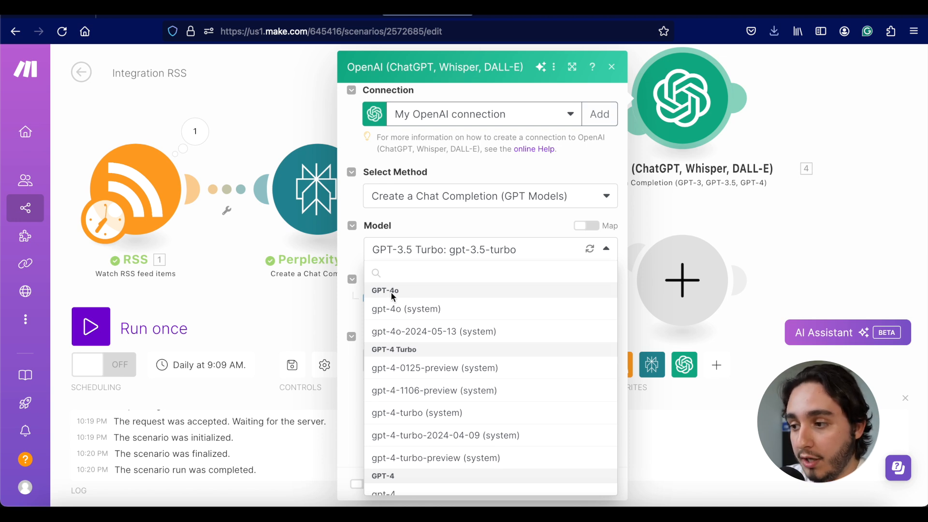
{"action": "left_click", "coordinate": [355, 250]}
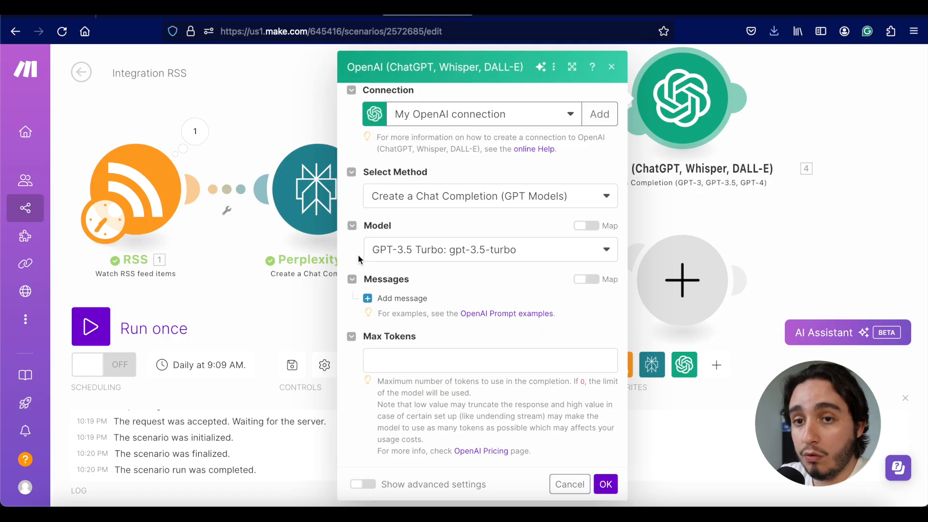
Step: Add a System message reading 'You are an expert Twitter writer'
{"action": "left_click", "coordinate": [387, 298]}
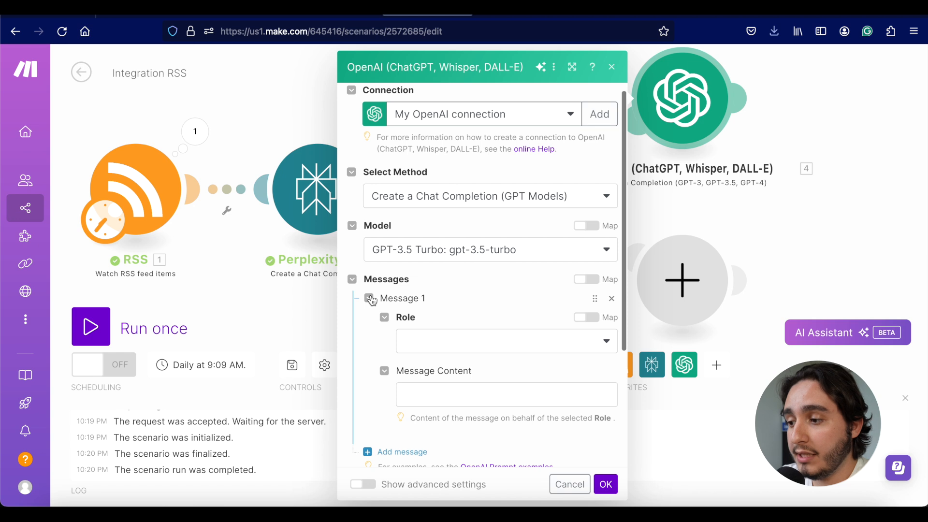
{"action": "left_click", "coordinate": [424, 351]}
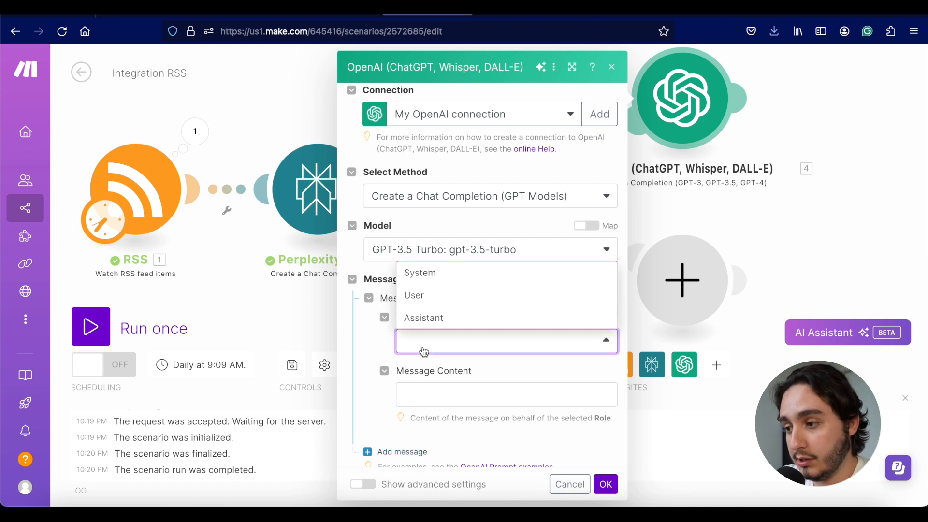
{"action": "left_click", "coordinate": [440, 280]}
{"action": "left_click", "coordinate": [437, 390]}
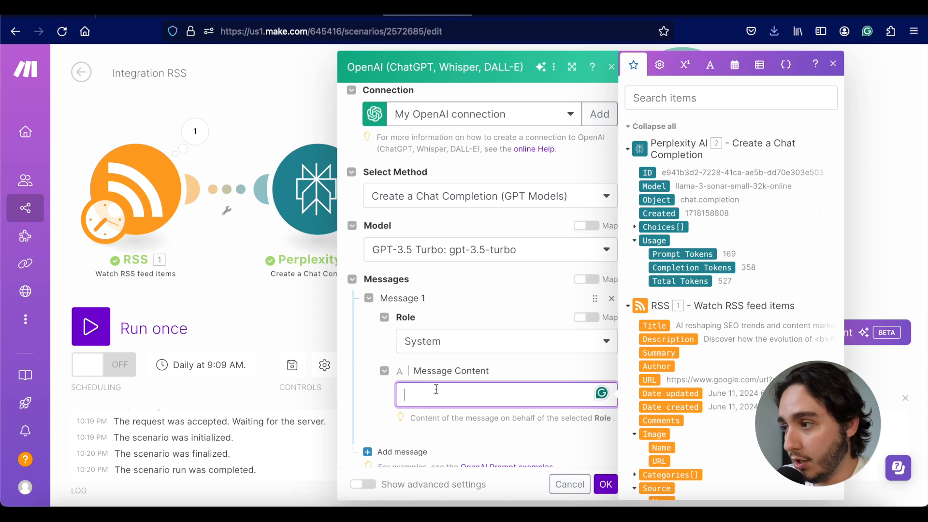
{"action": "type", "text": "You are an expert Tw"}
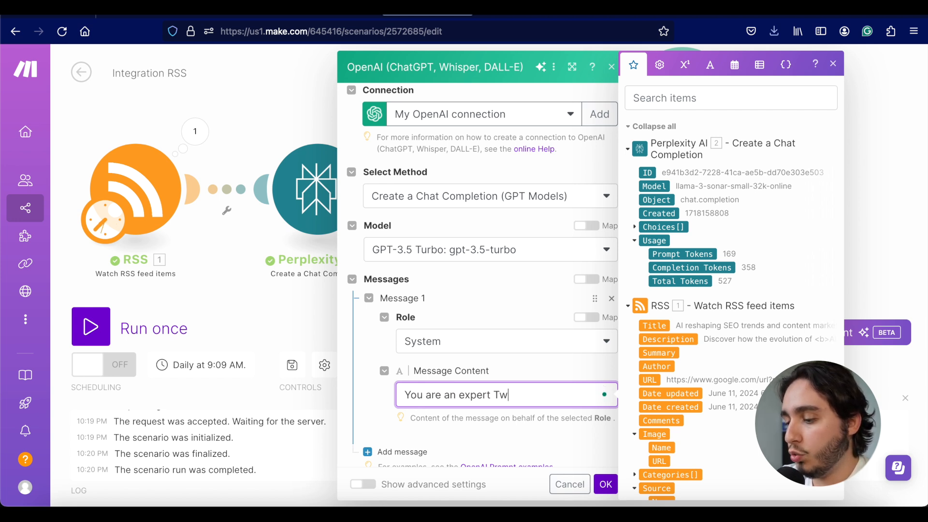
{"action": "type", "text": "itter writer"}
{"action": "key", "text": "BackSpace"}
{"action": "key", "text": "BackSpace"}
{"action": "type", "text": "riter"}
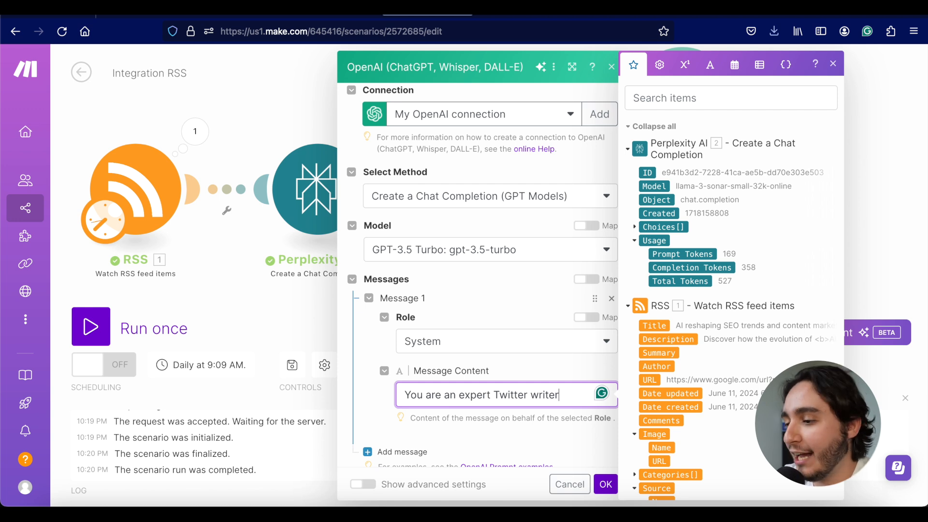
{"action": "triple_click", "coordinate": [376, 403]}
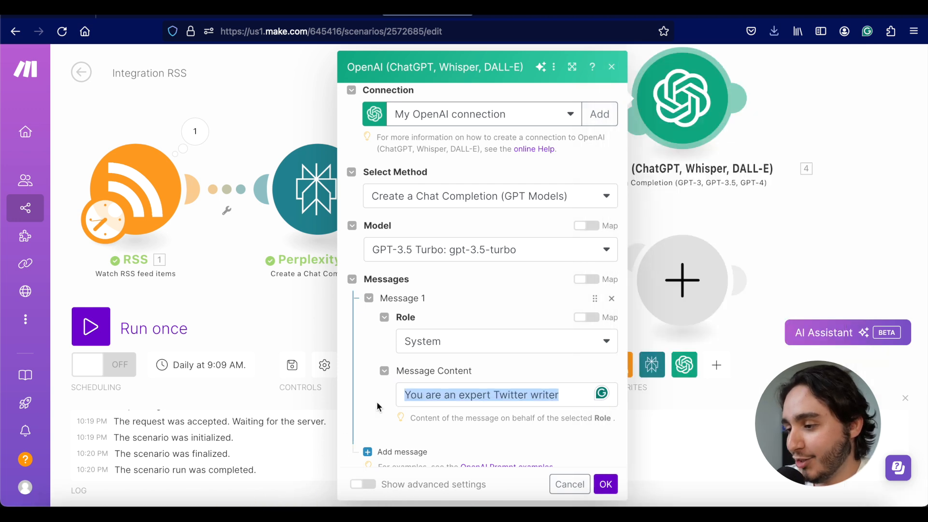
{"action": "scroll", "coordinate": [377, 401], "scroll_direction": "down", "scroll_amount": 3}
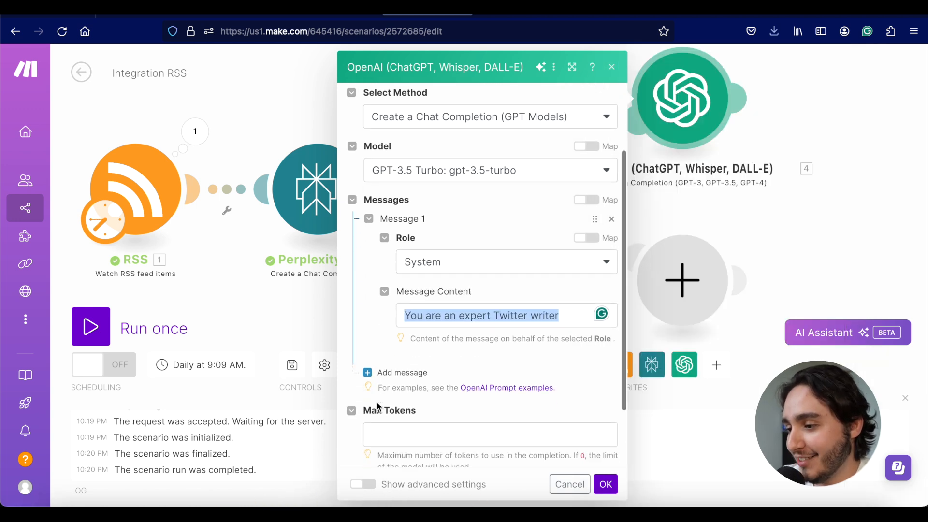
Step: Add a second prompt message with the User role
{"action": "left_click", "coordinate": [368, 373]}
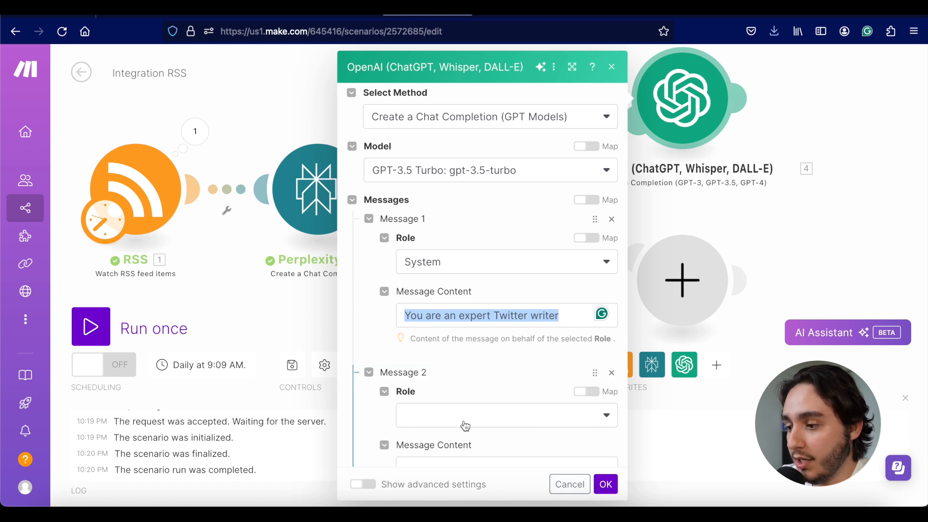
{"action": "left_click", "coordinate": [466, 426]}
{"action": "left_click", "coordinate": [452, 437]}
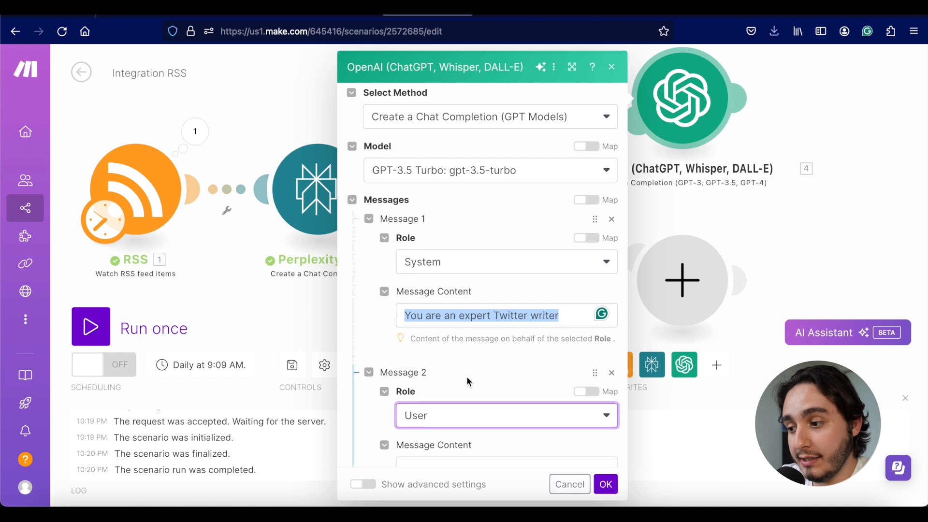
{"action": "left_click", "coordinate": [466, 377]}
{"action": "scroll", "coordinate": [466, 377], "scroll_direction": "down", "scroll_amount": 3}
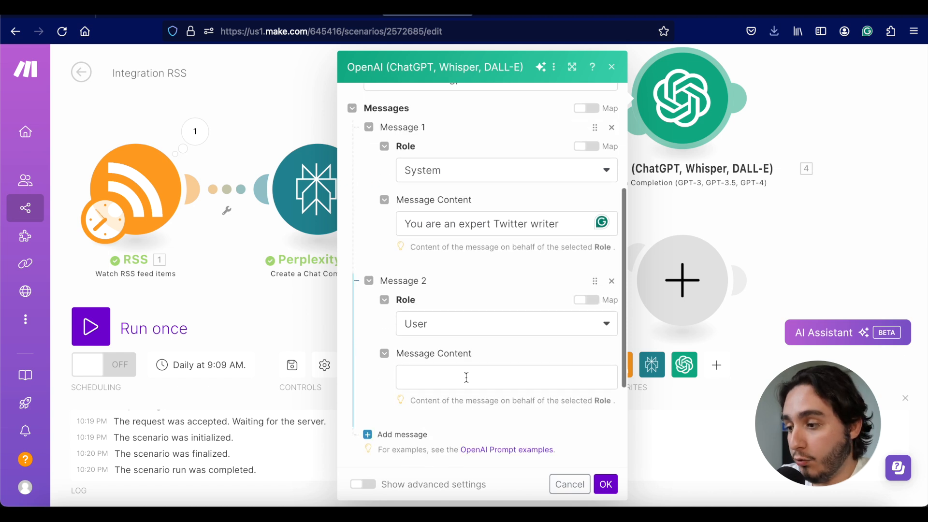
Step: Paste the casual tweet prompt into Message 2, mapping Perplexity's Choices[] Message.Content after 'article:'
{"action": "left_click", "coordinate": [467, 378]}
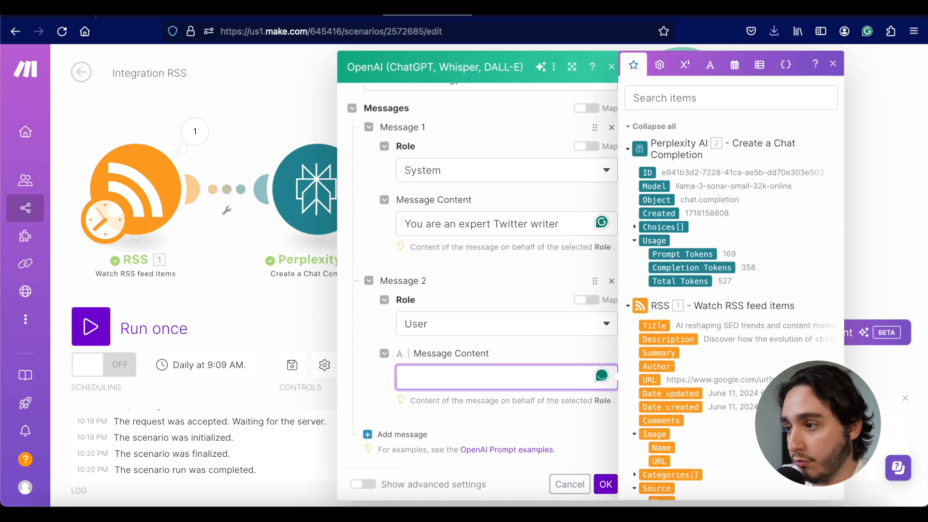
{"action": "type", "text": "Create a tweet about the following article. Ensure that the tweet follows a casual tone and is no longer than 4 sentences long. Here is a summary of the article:"}
{"action": "scroll", "coordinate": [399, 390], "scroll_direction": "down", "scroll_amount": 1}
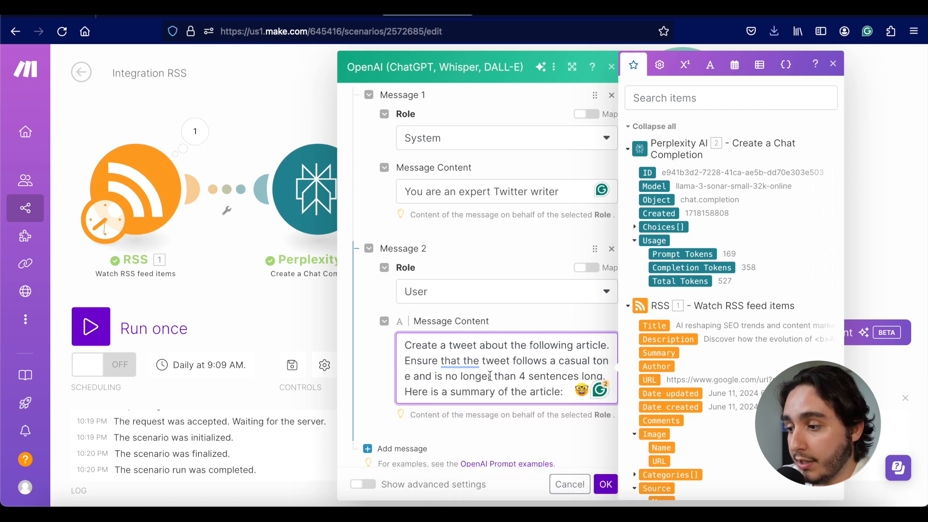
{"action": "left_click", "coordinate": [567, 398]}
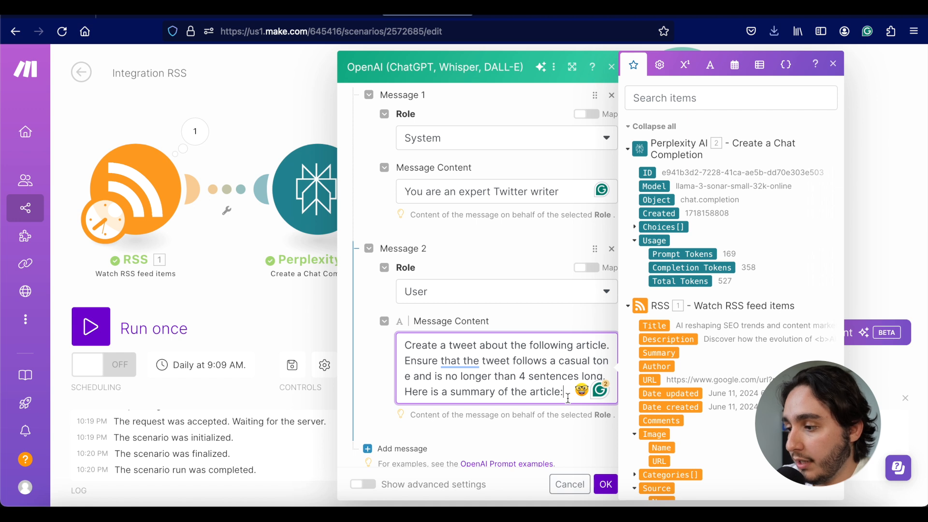
{"action": "left_click", "coordinate": [406, 393]}
{"action": "key", "text": "Return"}
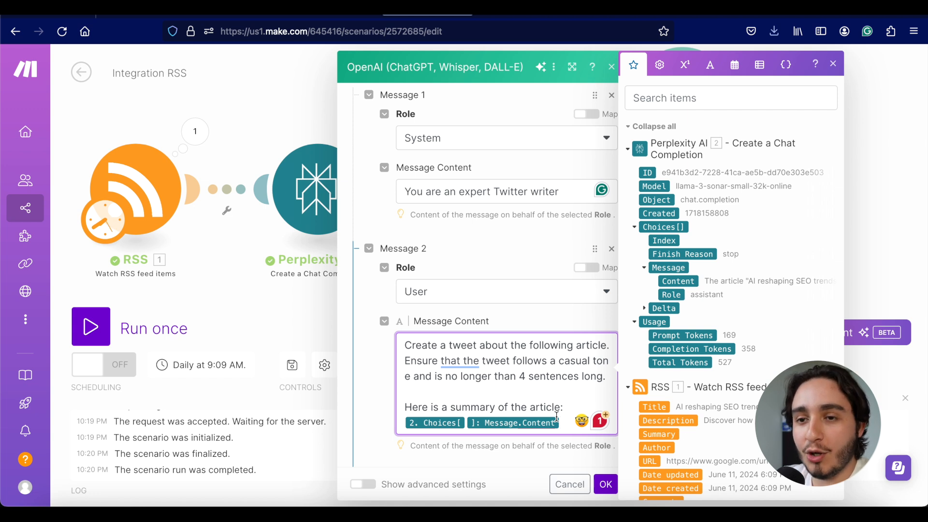
{"action": "scroll", "coordinate": [530, 359], "scroll_direction": "down", "scroll_amount": 5}
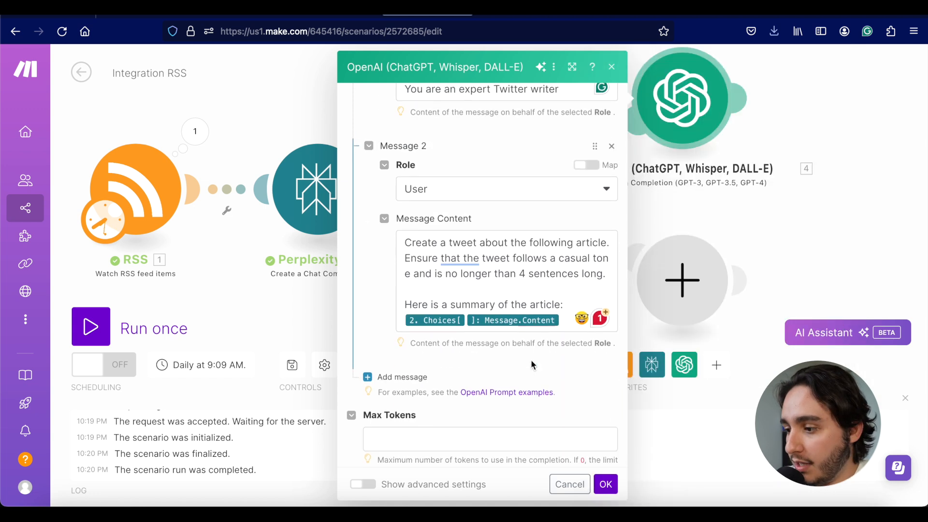
Step: Set the OpenAI module's Max Tokens to 350 and save its settings
{"action": "left_click", "coordinate": [607, 493]}
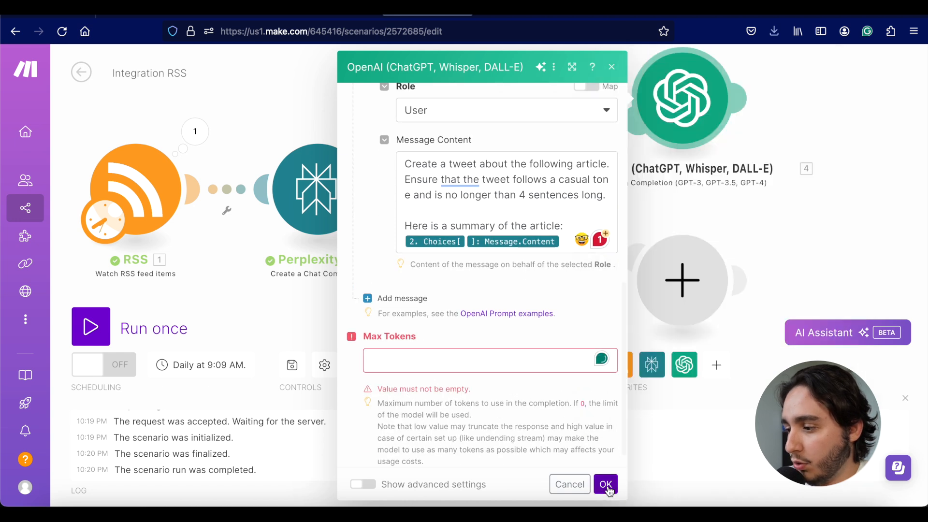
{"action": "left_click", "coordinate": [484, 366]}
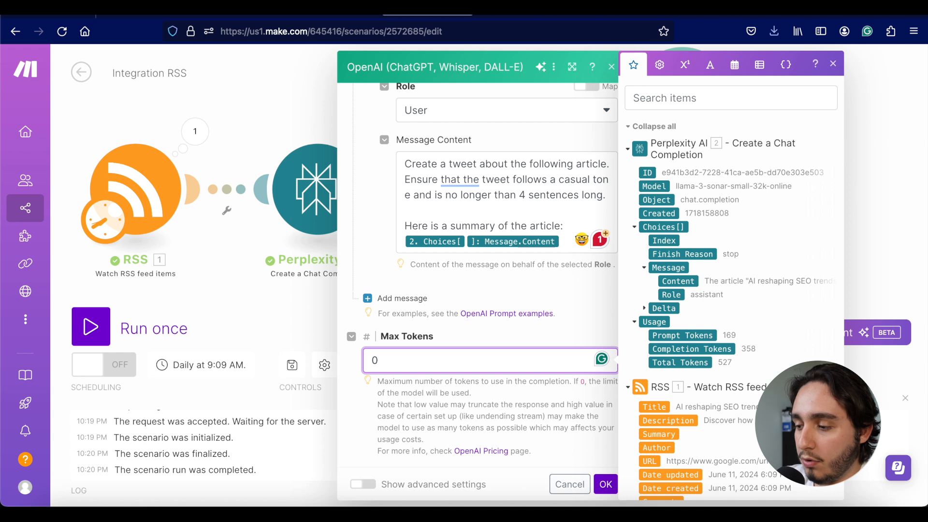
{"action": "key", "text": "BackSpace"}
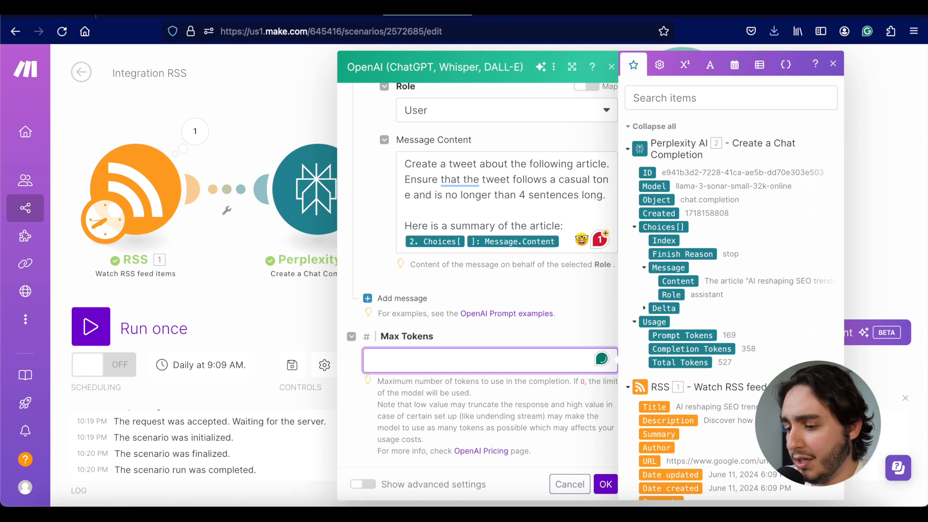
{"action": "type", "text": "350"}
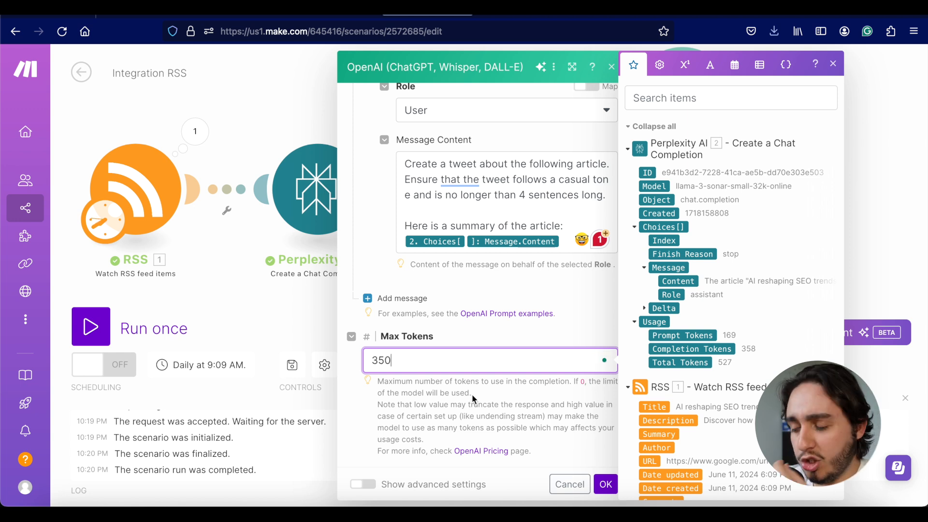
{"action": "left_click", "coordinate": [472, 393]}
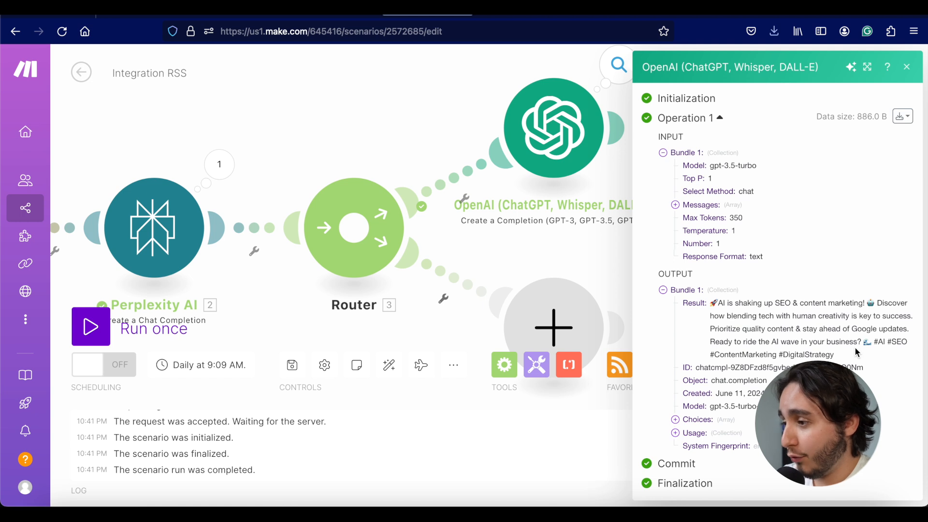
Step: Close the run output and add an empty module after the OpenAI module
{"action": "left_click", "coordinate": [598, 241]}
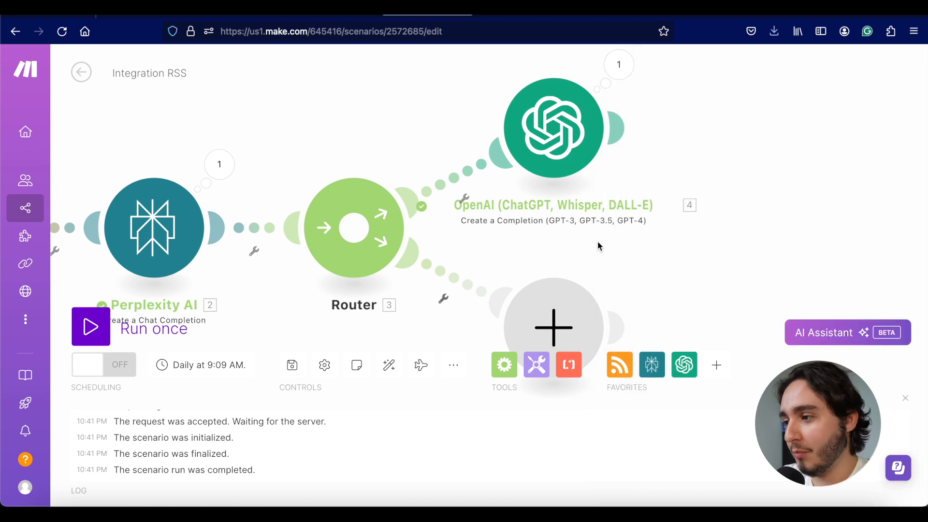
{"action": "left_click", "coordinate": [617, 129]}
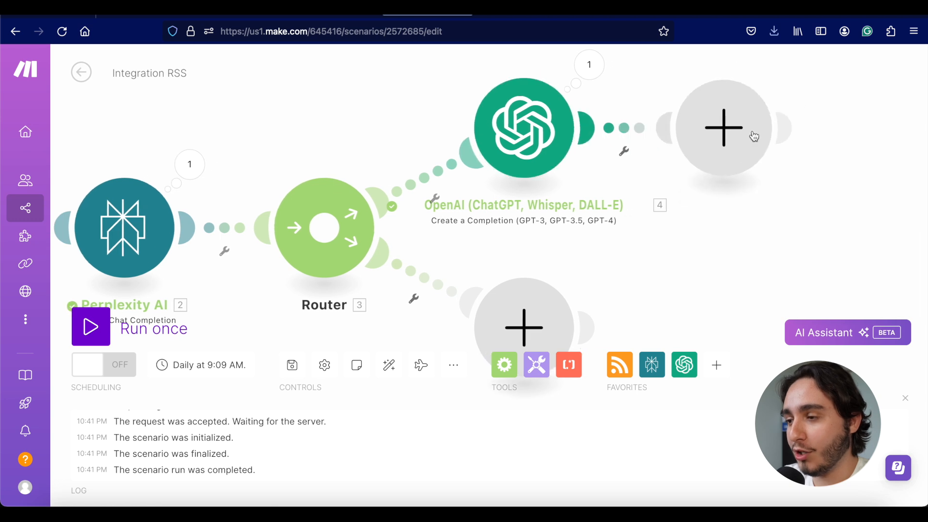
{"action": "left_click", "coordinate": [742, 137]}
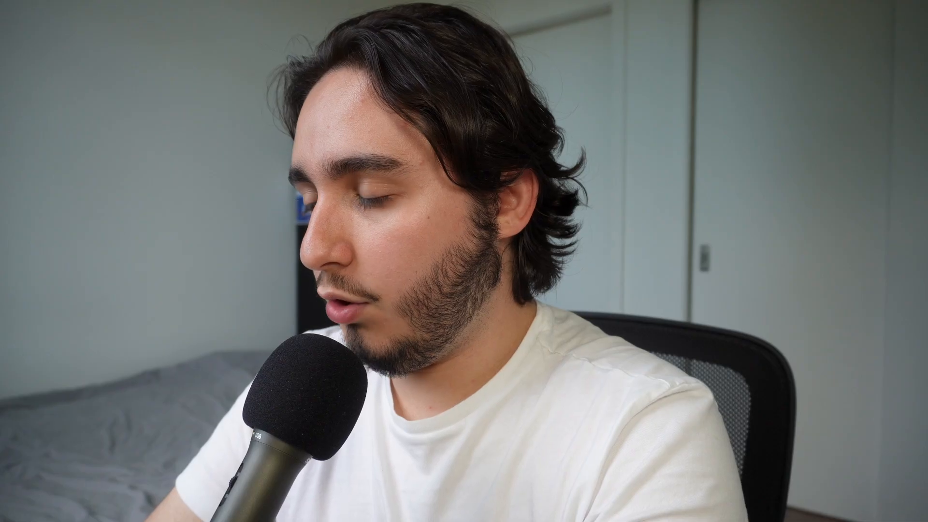
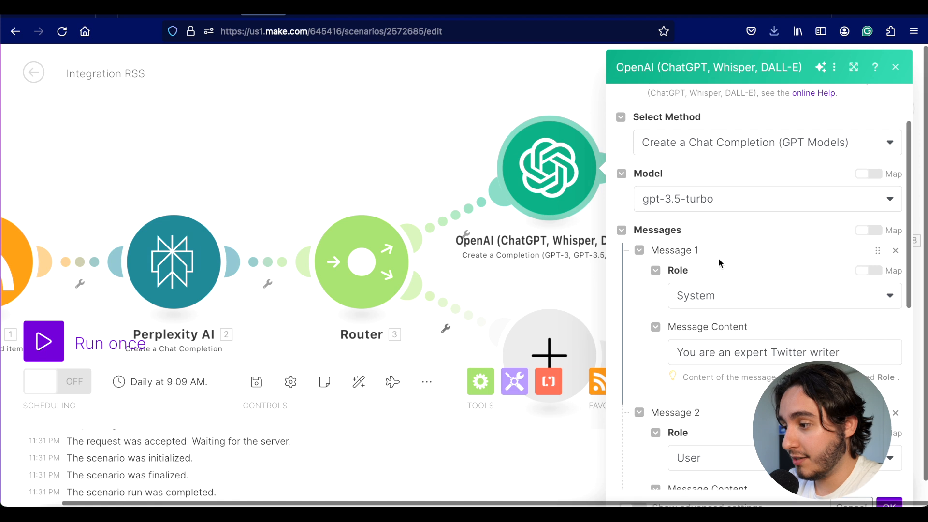
Step: Add a 'Make sure…' line to the tweet prompt limiting the tweet to 250 characters
{"action": "scroll", "coordinate": [718, 261], "scroll_direction": "down", "scroll_amount": 3}
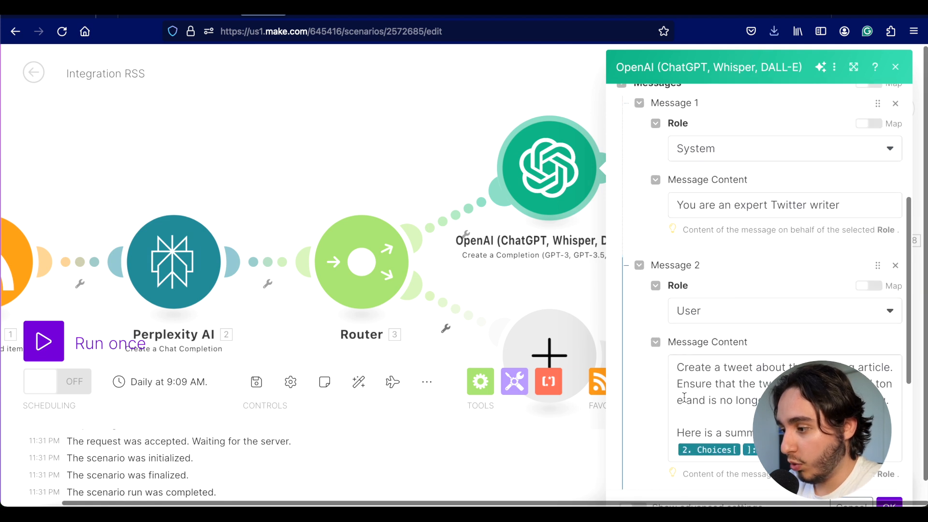
{"action": "left_click", "coordinate": [699, 417]}
{"action": "key", "text": "Return"}
{"action": "key", "text": "Return"}
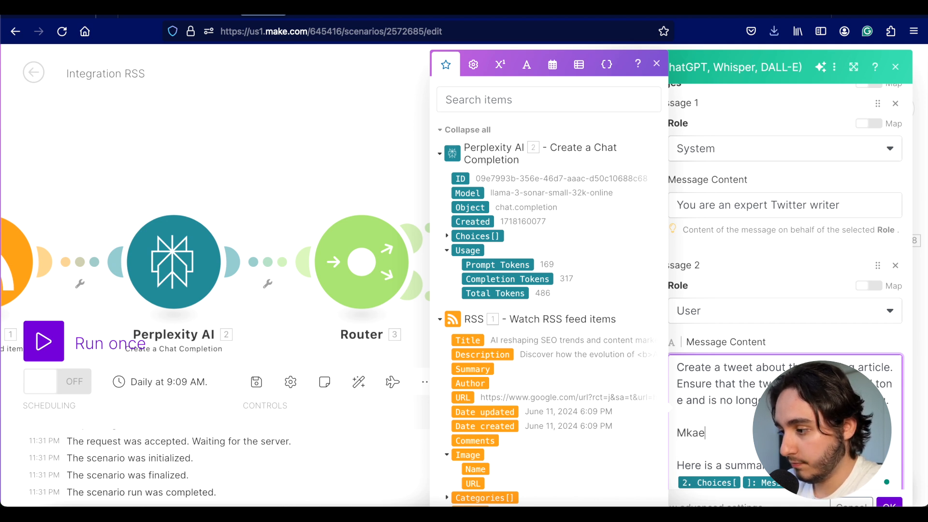
{"action": "type", "text": "Make sure that"}
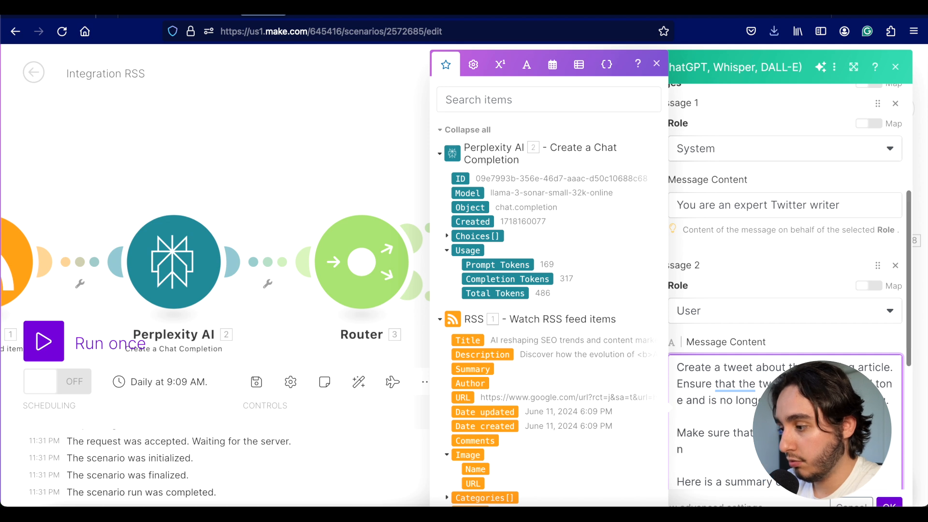
{"action": "type", "text": "n "}
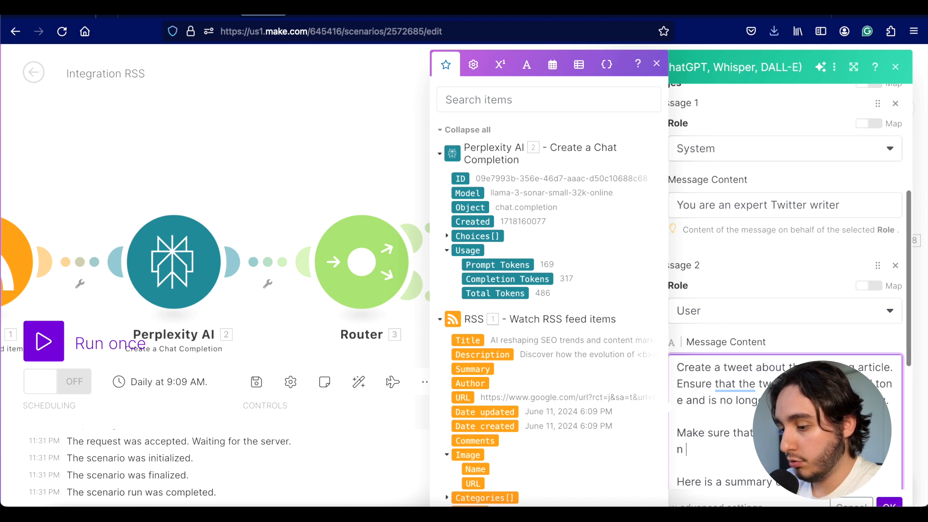
{"action": "type", "text": "250 charac"}
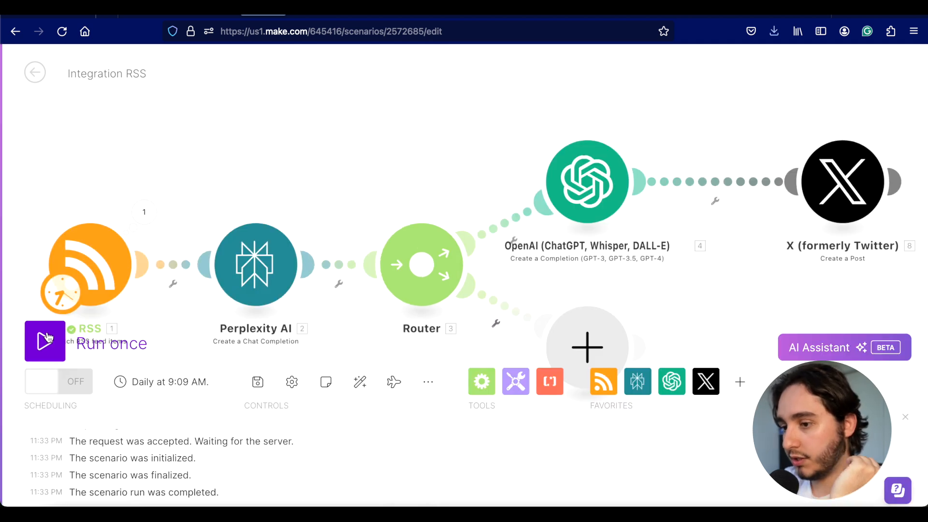
Step: Run the scenario once, then switch to the X profile to check the post
{"action": "left_click", "coordinate": [47, 337]}
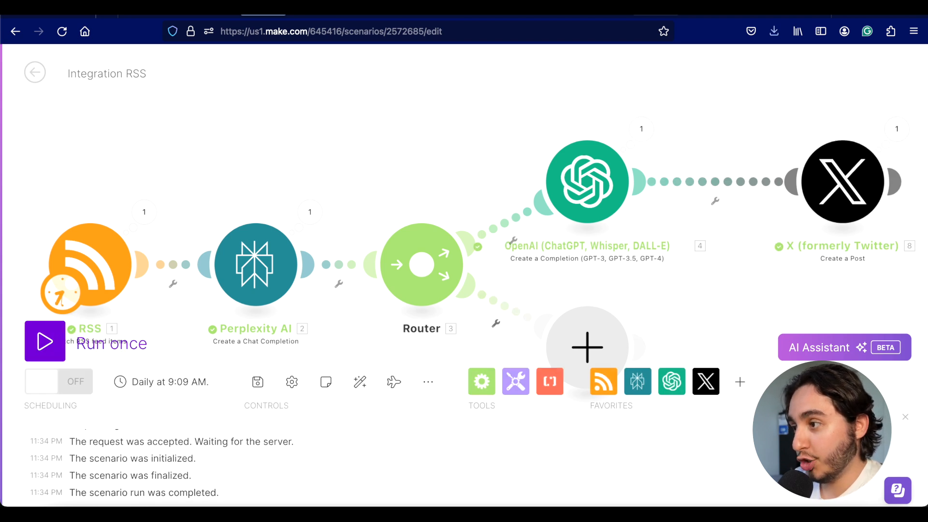
{"action": "left_click", "coordinate": [704, 11]}
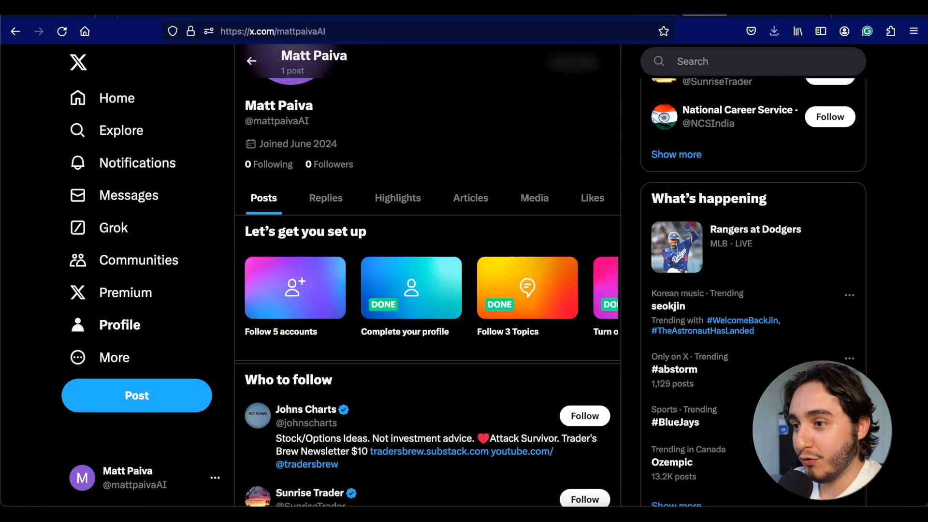
Step: Reload the X profile to confirm the automated post now appears
{"action": "left_click", "coordinate": [62, 31]}
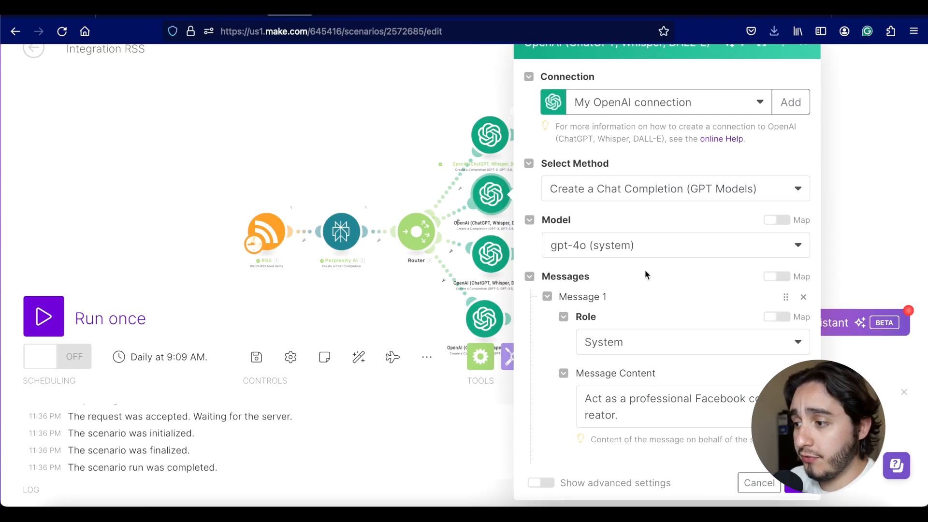
Step: Review the Facebook OpenAI module's messages and its Max Tokens value
{"action": "scroll", "coordinate": [646, 274], "scroll_direction": "down", "scroll_amount": 1}
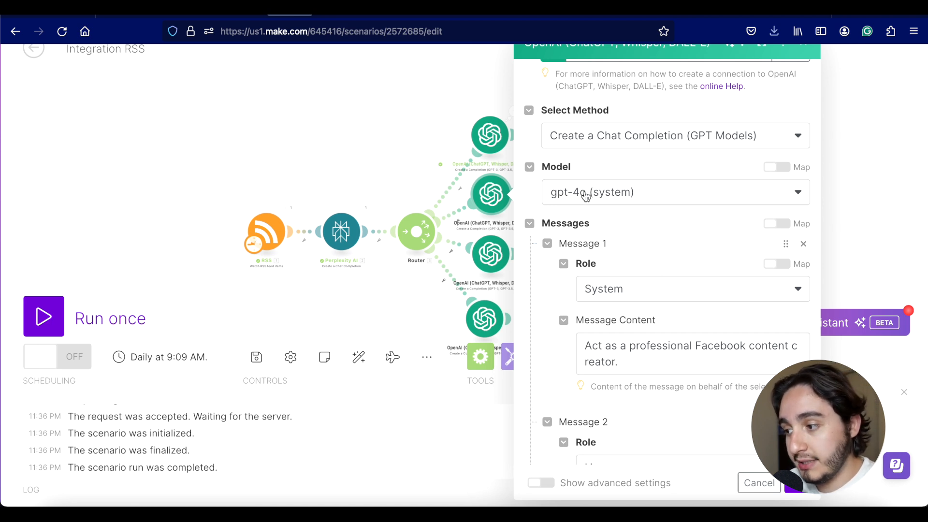
{"action": "scroll", "coordinate": [586, 195], "scroll_direction": "down", "scroll_amount": 1}
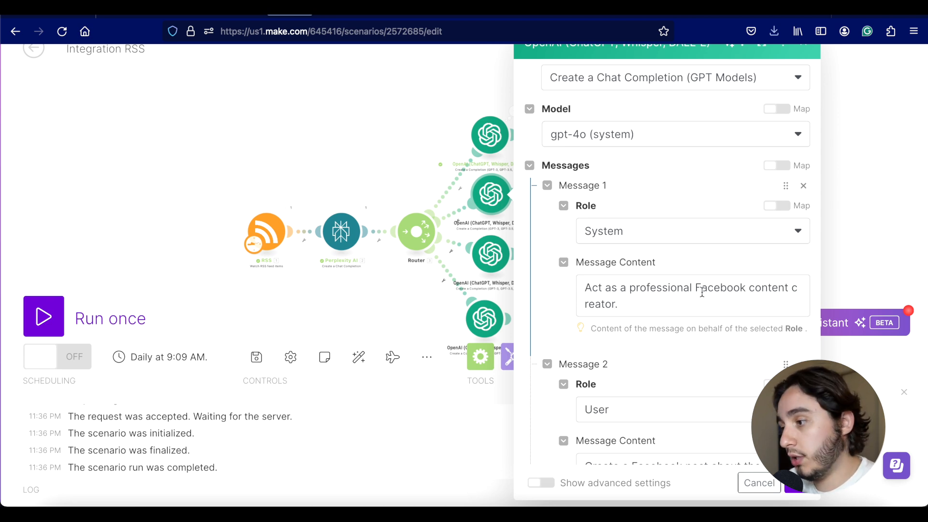
{"action": "scroll", "coordinate": [702, 293], "scroll_direction": "up", "scroll_amount": 1}
{"action": "scroll", "coordinate": [702, 293], "scroll_direction": "down", "scroll_amount": 4}
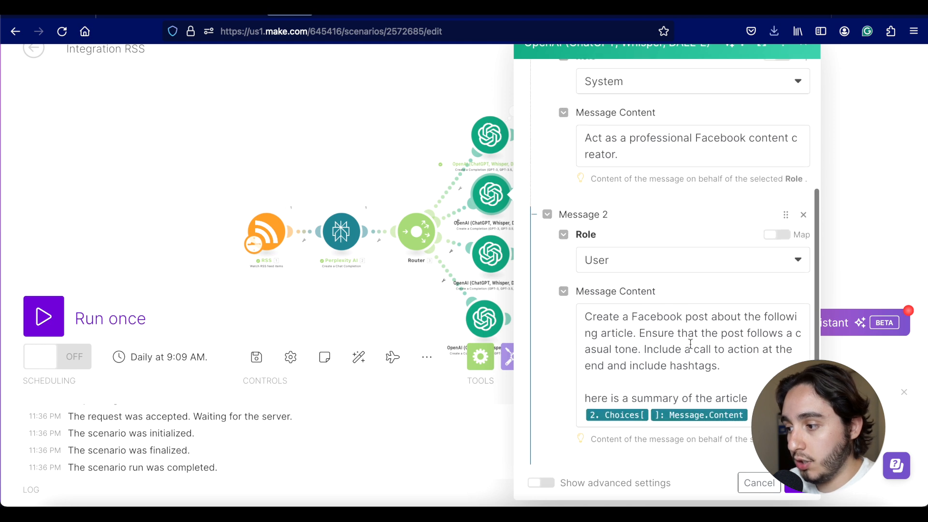
{"action": "scroll", "coordinate": [690, 344], "scroll_direction": "down", "scroll_amount": 4}
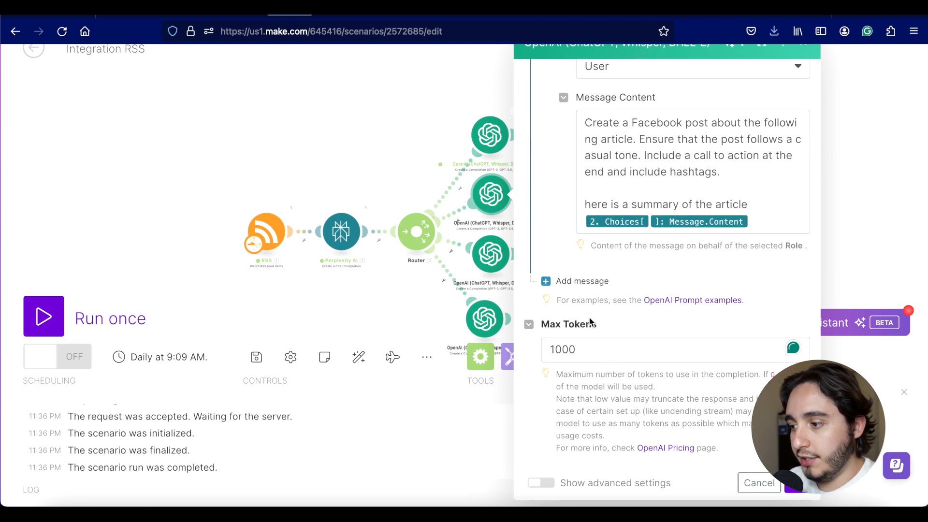
{"action": "double_click", "coordinate": [553, 349]}
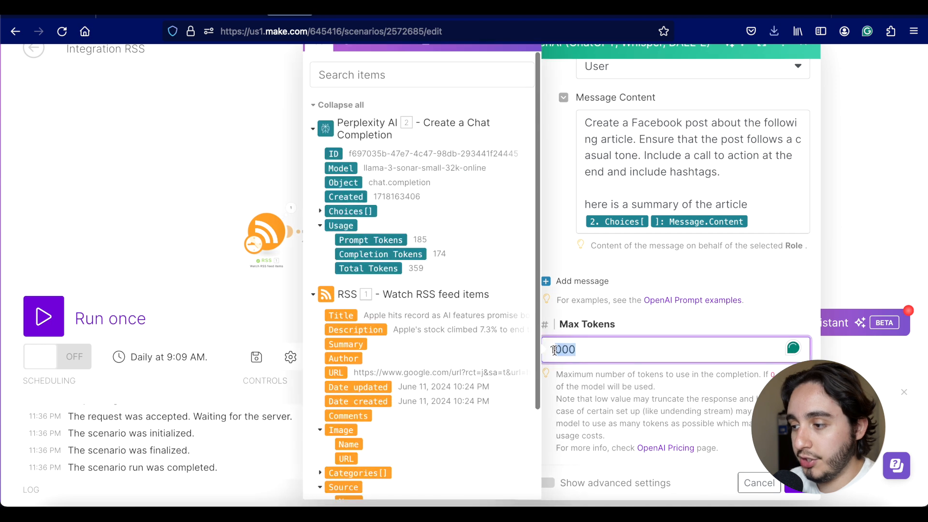
{"action": "left_click", "coordinate": [550, 188]}
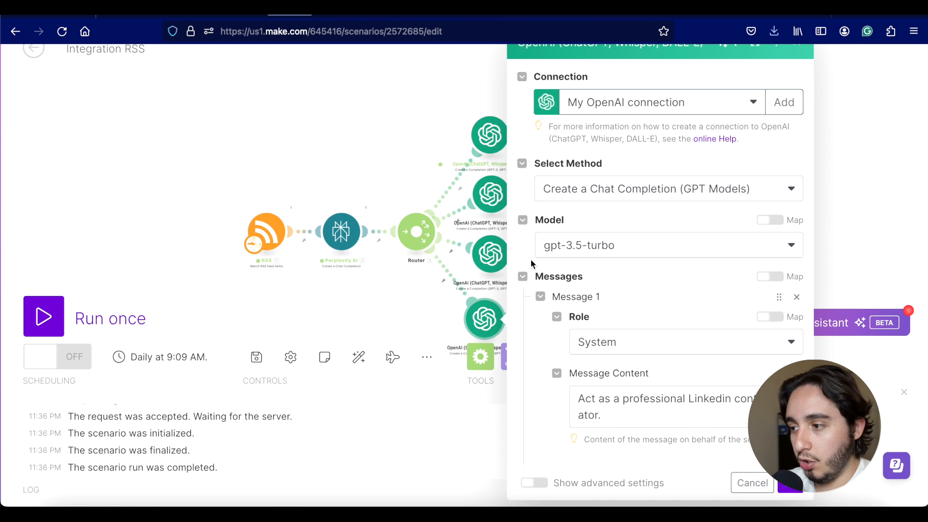
Step: Read the LinkedIn OpenAI prompt and Max Tokens 0, then close its settings
{"action": "scroll", "coordinate": [530, 259], "scroll_direction": "down", "scroll_amount": 2}
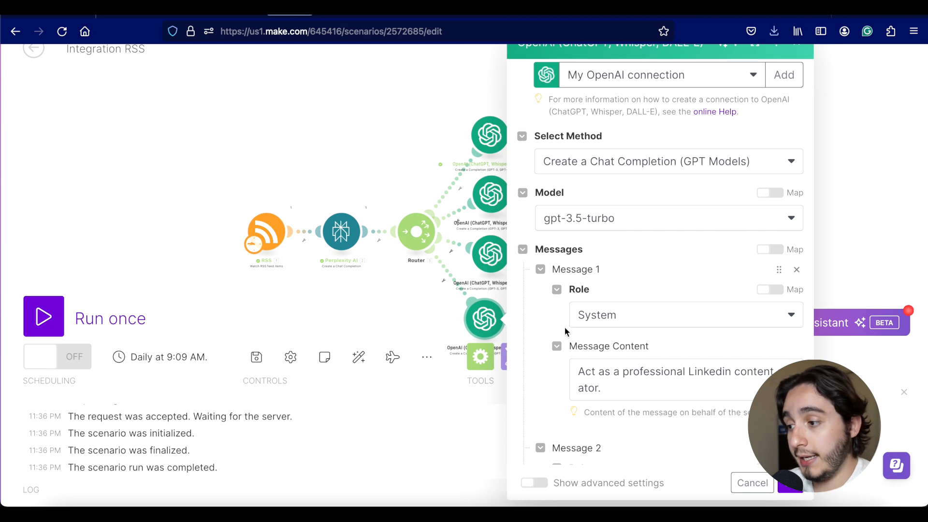
{"action": "scroll", "coordinate": [566, 331], "scroll_direction": "down", "scroll_amount": 2}
{"action": "scroll", "coordinate": [567, 331], "scroll_direction": "down", "scroll_amount": 1}
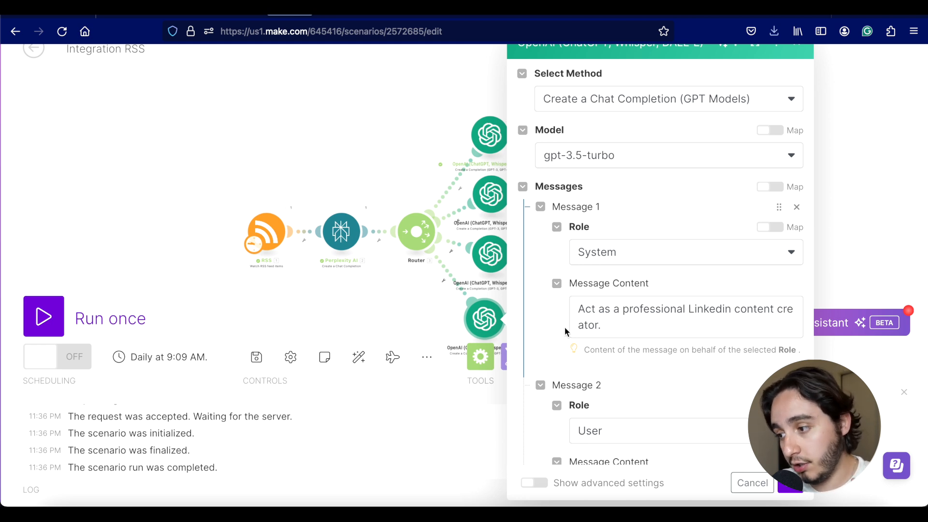
{"action": "scroll", "coordinate": [564, 326], "scroll_direction": "down", "scroll_amount": 2}
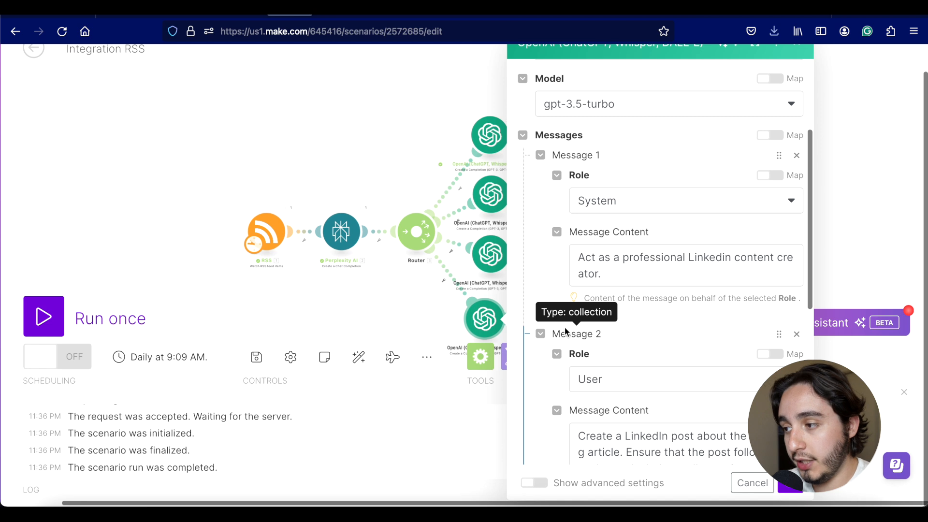
{"action": "scroll", "coordinate": [565, 331], "scroll_direction": "down", "scroll_amount": 1}
{"action": "scroll", "coordinate": [565, 327], "scroll_direction": "down", "scroll_amount": 1}
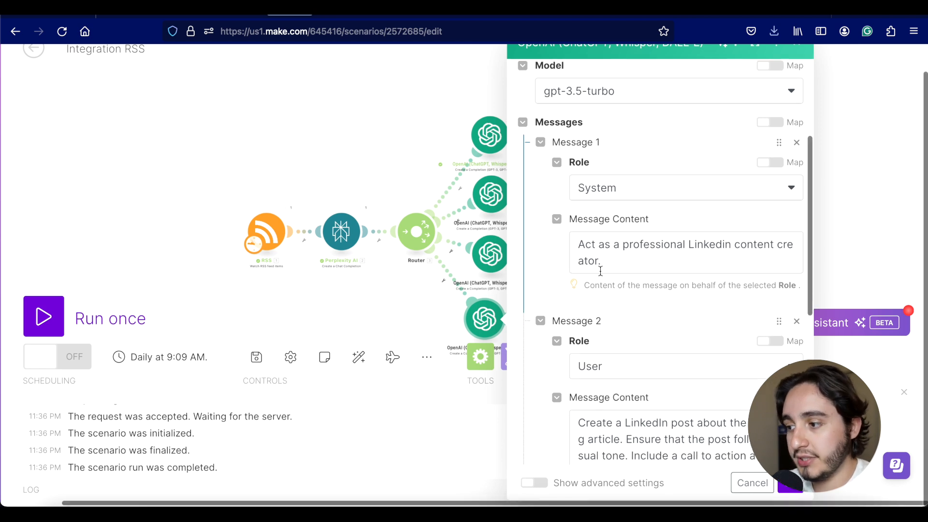
{"action": "scroll", "coordinate": [599, 269], "scroll_direction": "down", "scroll_amount": 2}
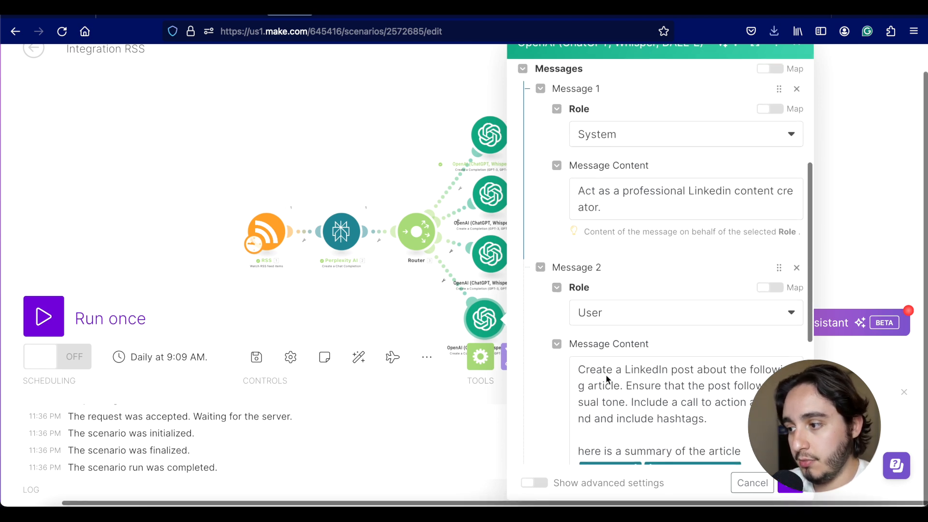
{"action": "scroll", "coordinate": [605, 374], "scroll_direction": "down", "scroll_amount": 5}
{"action": "scroll", "coordinate": [605, 376], "scroll_direction": "up", "scroll_amount": 1}
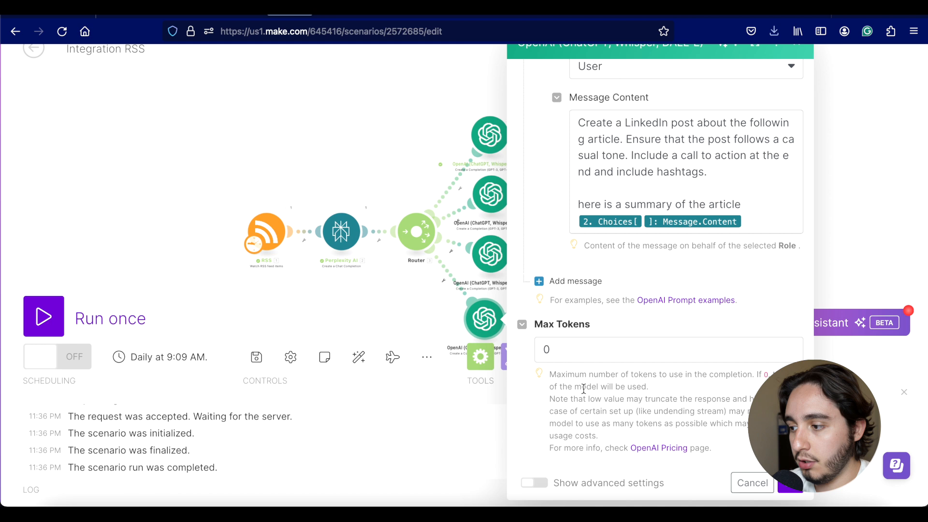
{"action": "left_click", "coordinate": [792, 486]}
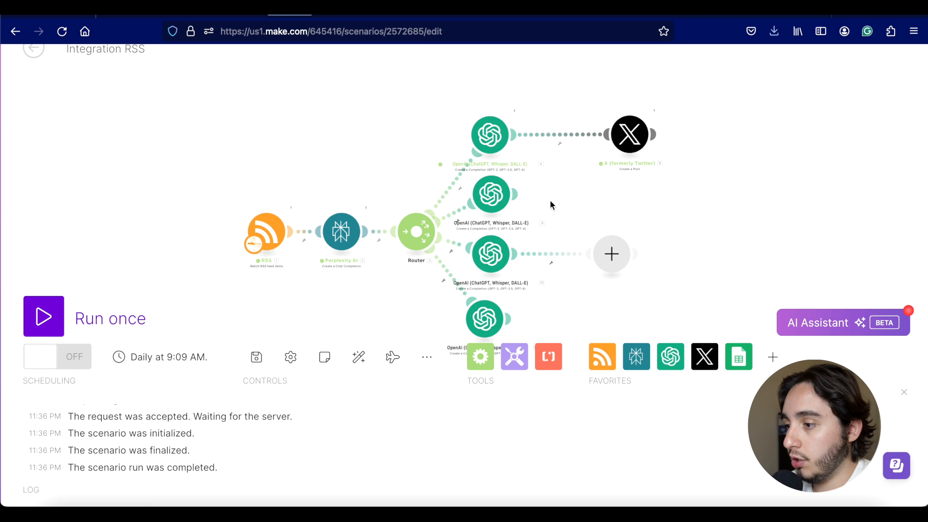
Step: Add an OpenAI Generate an Image module to the empty branch
{"action": "left_click", "coordinate": [608, 258]}
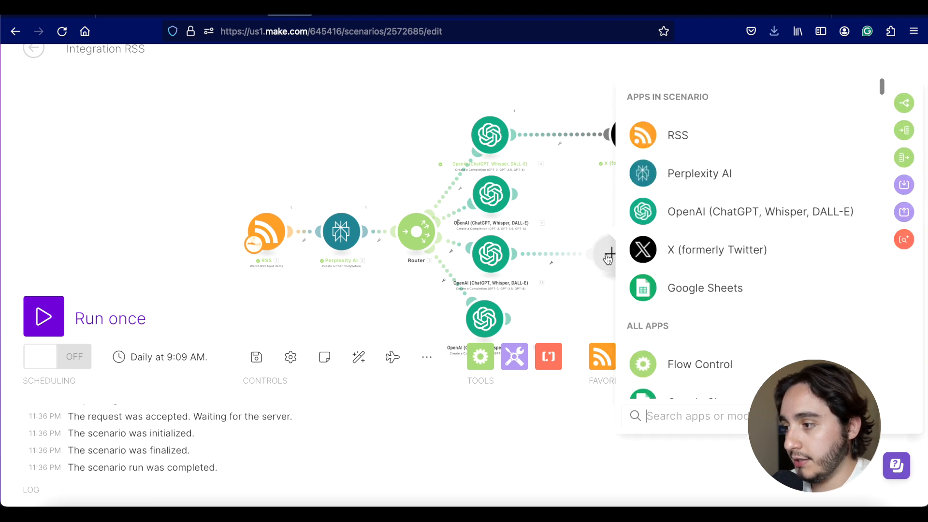
{"action": "left_click", "coordinate": [666, 212]}
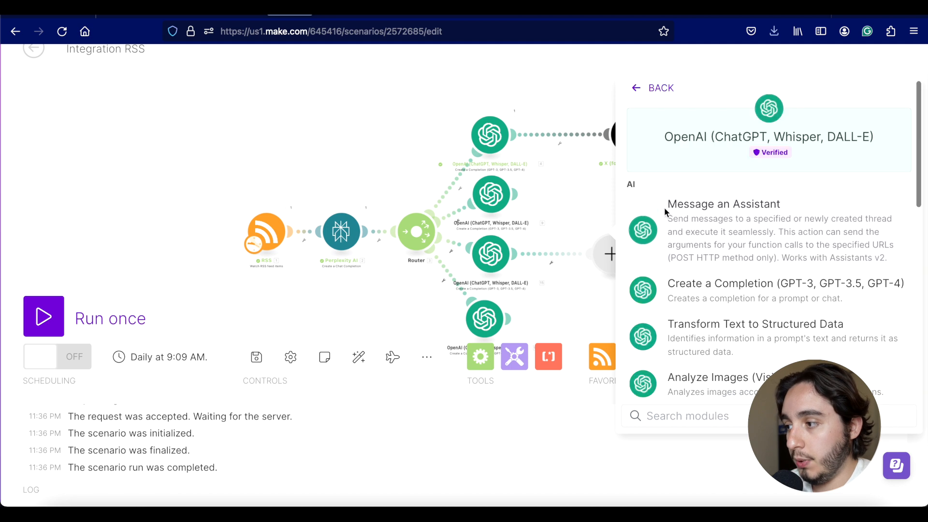
{"action": "scroll", "coordinate": [703, 327], "scroll_direction": "down", "scroll_amount": 2}
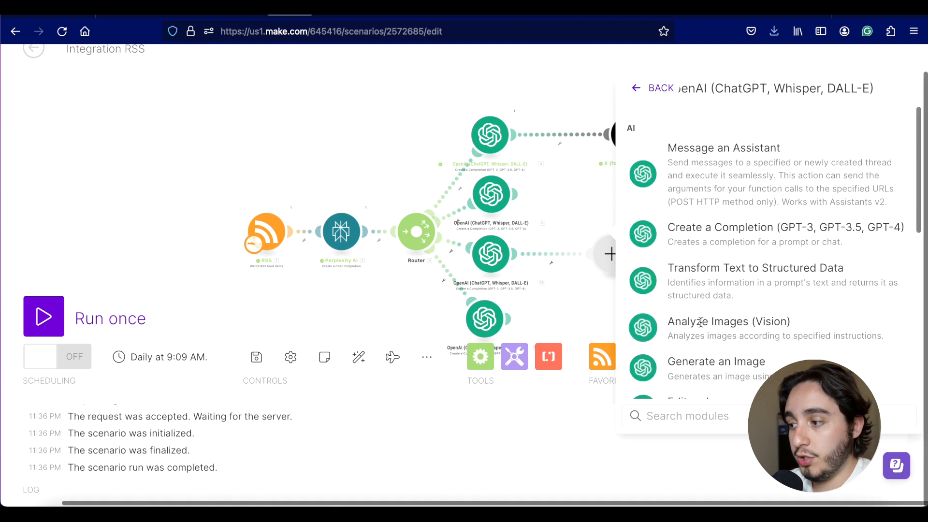
{"action": "scroll", "coordinate": [703, 327], "scroll_direction": "down", "scroll_amount": 1}
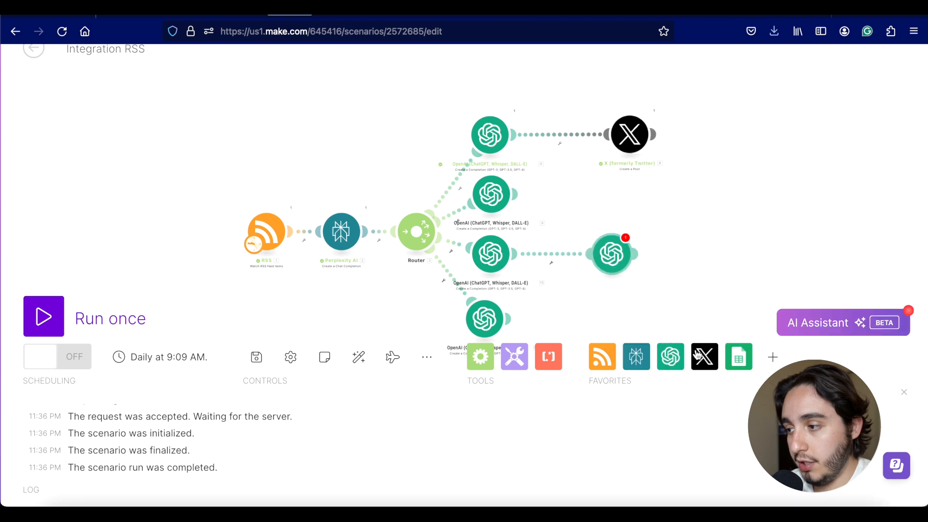
Step: Set the image module's model to Dall-E 3 and map its prompt
{"action": "left_click", "coordinate": [613, 263]}
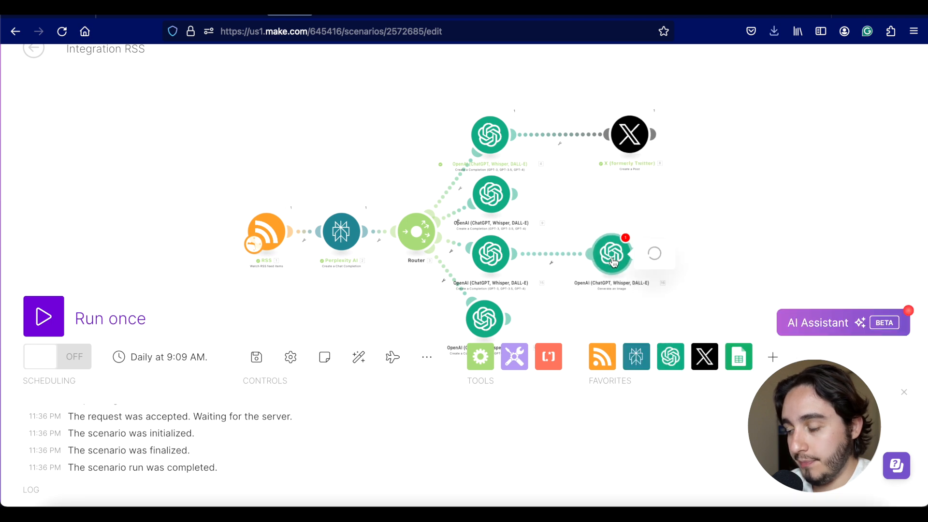
{"action": "left_click", "coordinate": [730, 312]}
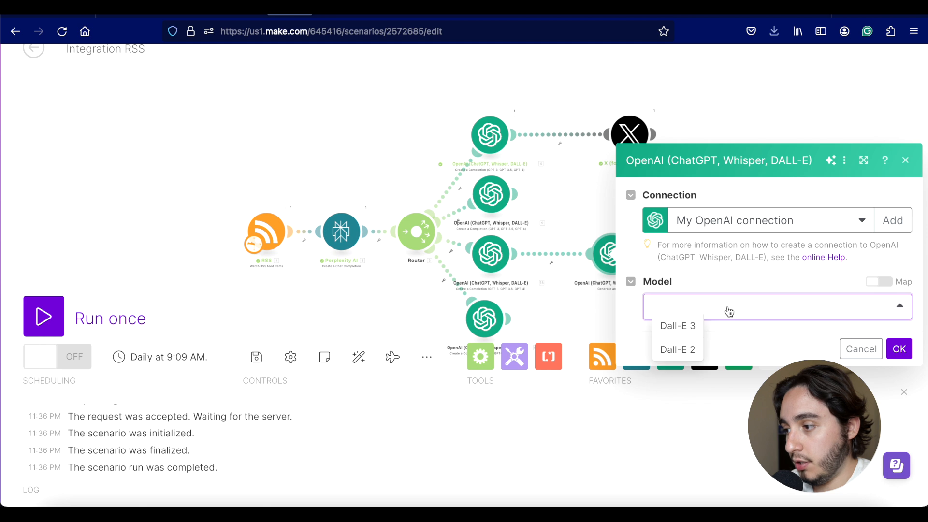
{"action": "left_click", "coordinate": [692, 333]}
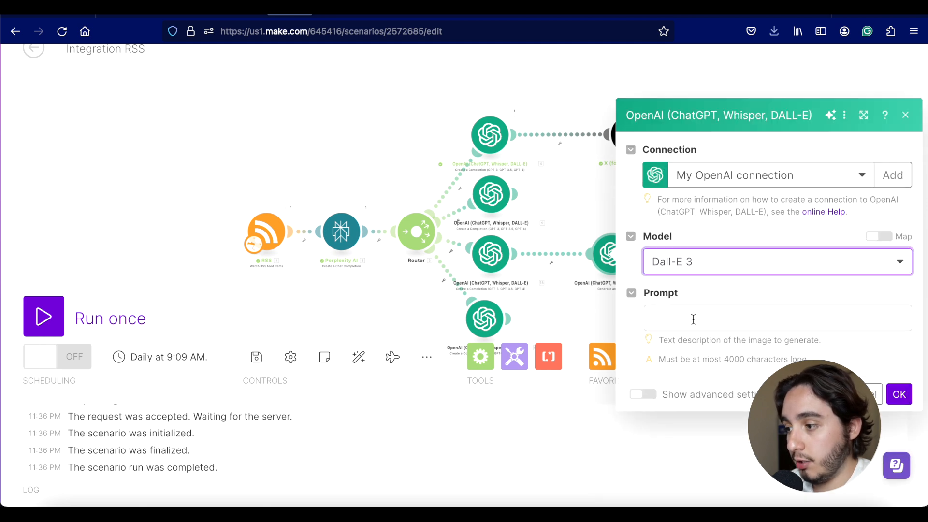
{"action": "left_click", "coordinate": [693, 319]}
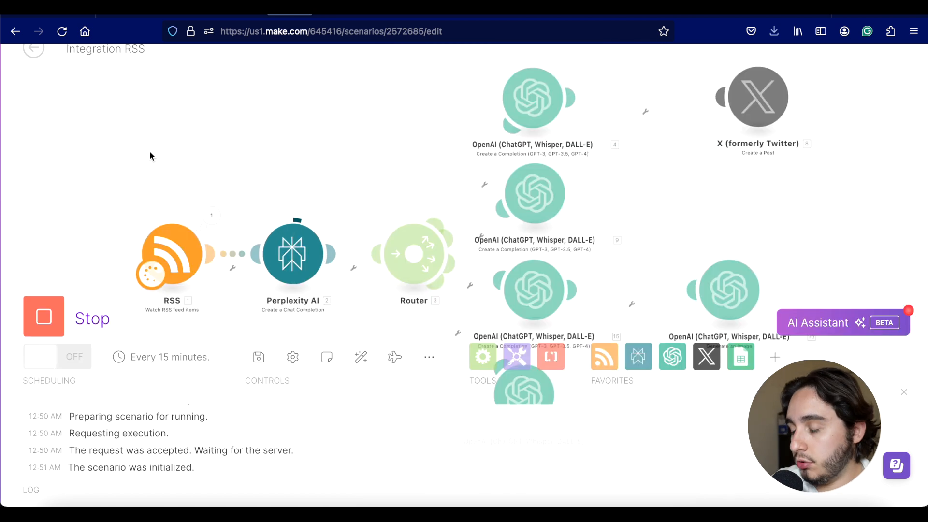
{"action": "scroll", "coordinate": [149, 156], "scroll_direction": "down", "scroll_amount": 1}
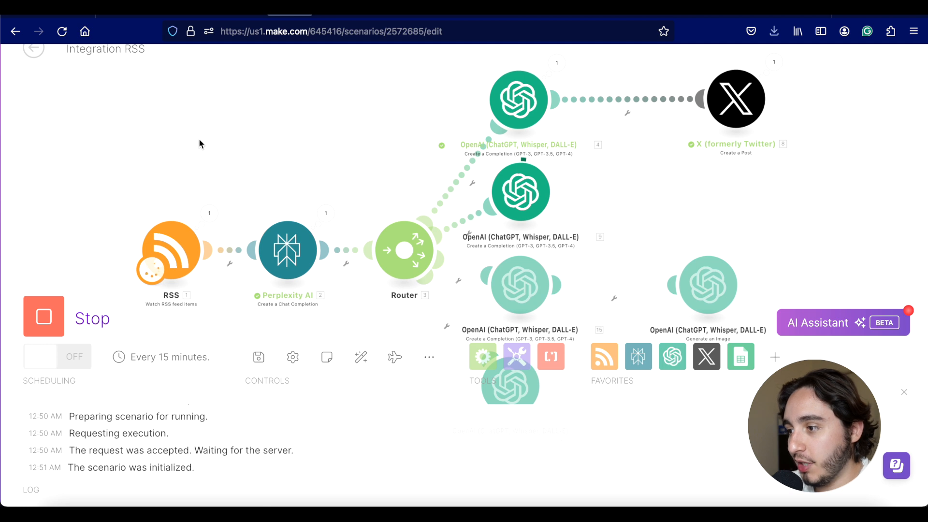
Step: After the run finishes, open the Generate an Image step's input and output bundles
{"action": "scroll", "coordinate": [199, 138], "scroll_direction": "down", "scroll_amount": 1}
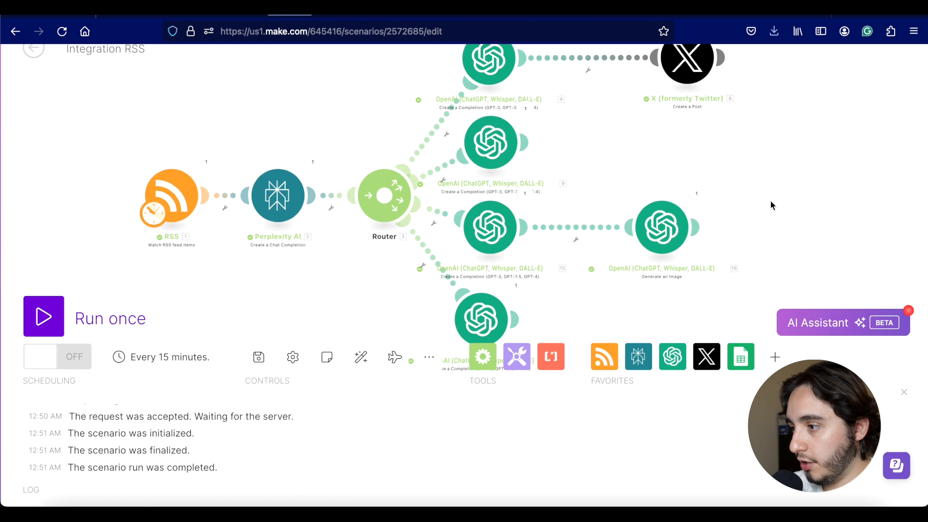
{"action": "left_click", "coordinate": [696, 200]}
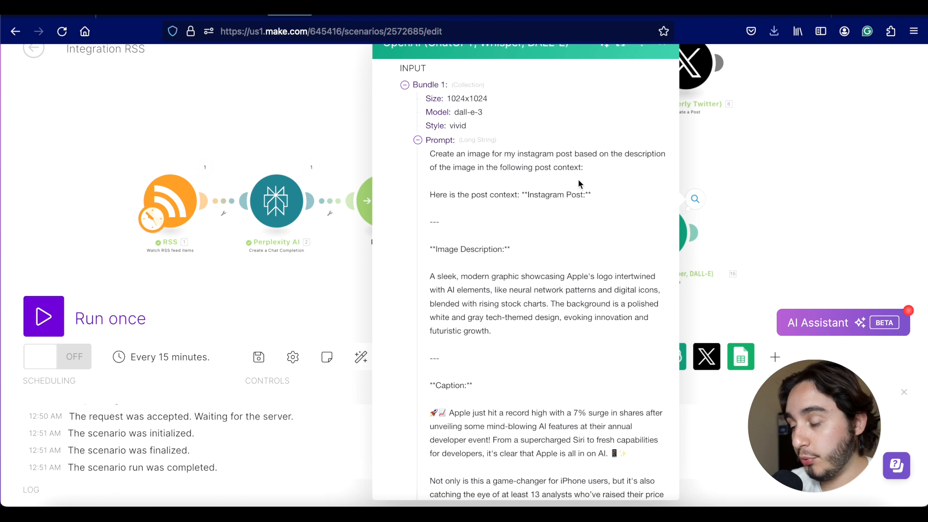
Step: Highlight the image prompt's instruction and description, then expand output Data to item 1
{"action": "left_click_drag", "start_coordinate": [523, 195], "coordinate": [417, 158]}
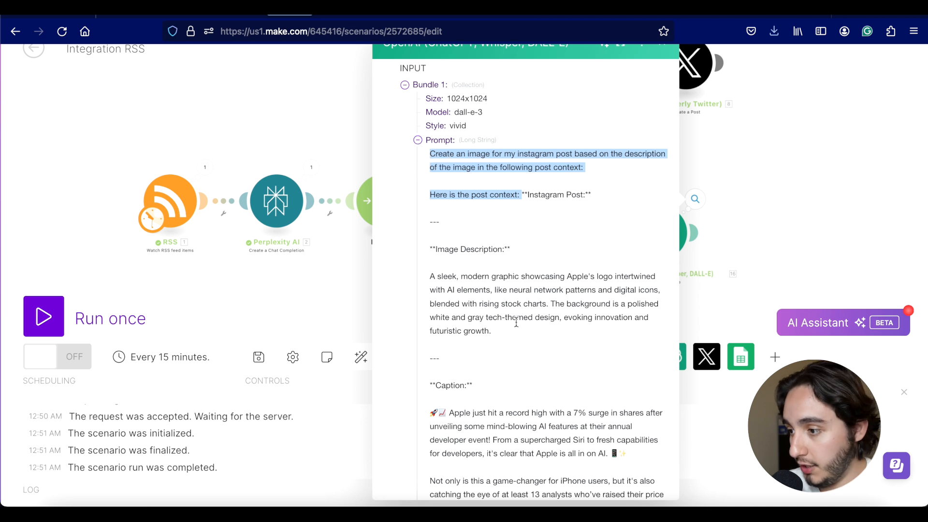
{"action": "left_click_drag", "start_coordinate": [512, 332], "coordinate": [420, 238]}
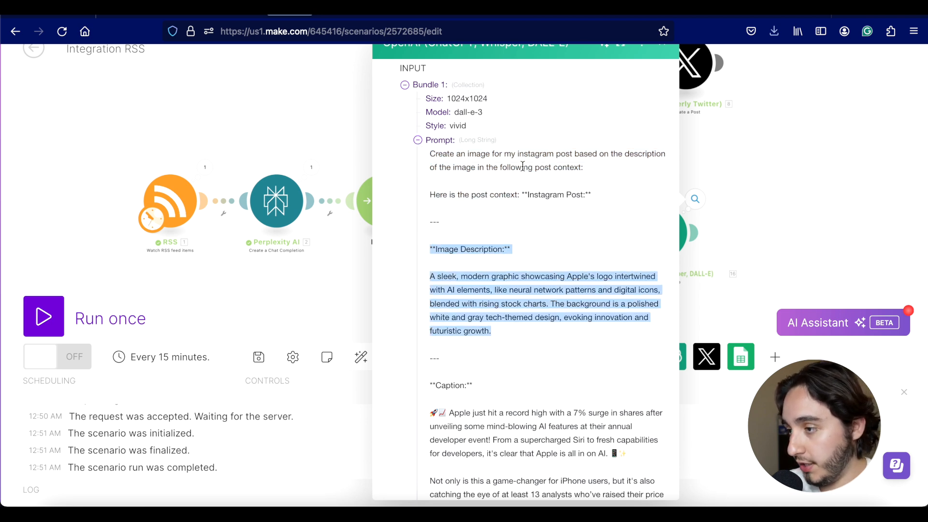
{"action": "left_click", "coordinate": [418, 140]}
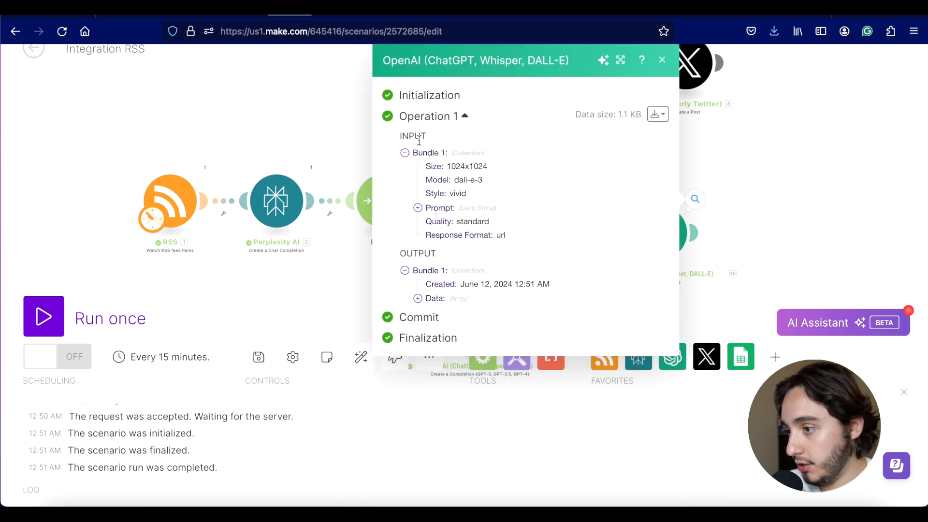
{"action": "left_click", "coordinate": [418, 298]}
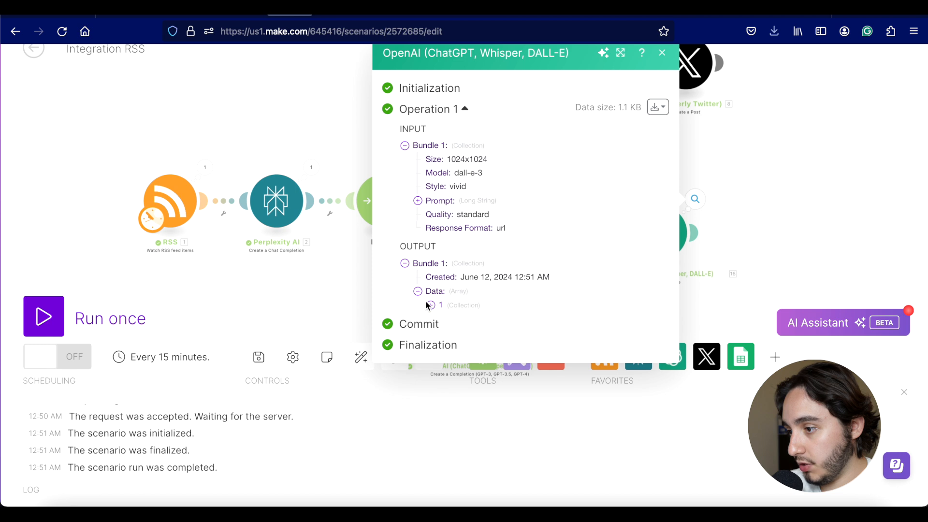
{"action": "left_click", "coordinate": [430, 311]}
Step: Scroll through the generated DALL-E 3 image of the circuit-trace Apple logo with rising charts
{"action": "scroll", "coordinate": [523, 307], "scroll_direction": "down", "scroll_amount": 5}
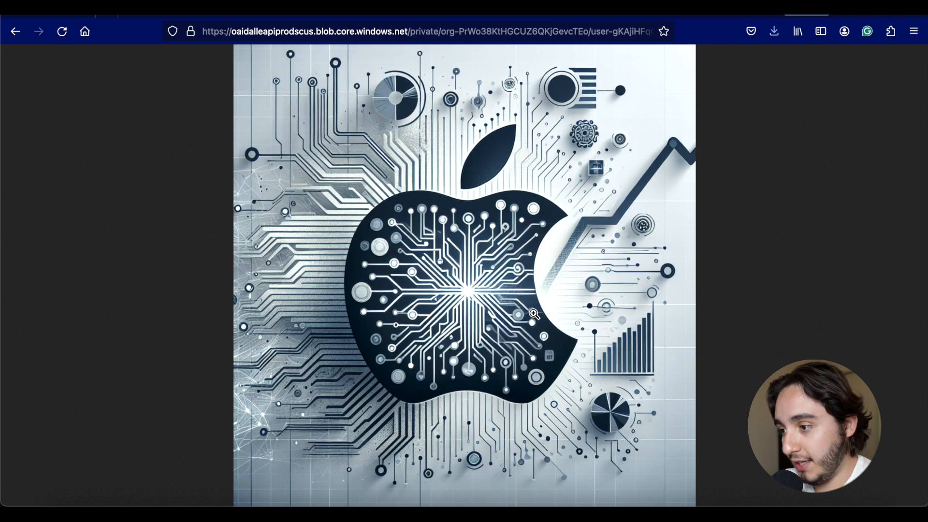
Step: Read the second OpenAI branch's generated 'Big News from Apple!' post, then close its results
{"action": "left_click", "coordinate": [276, 14]}
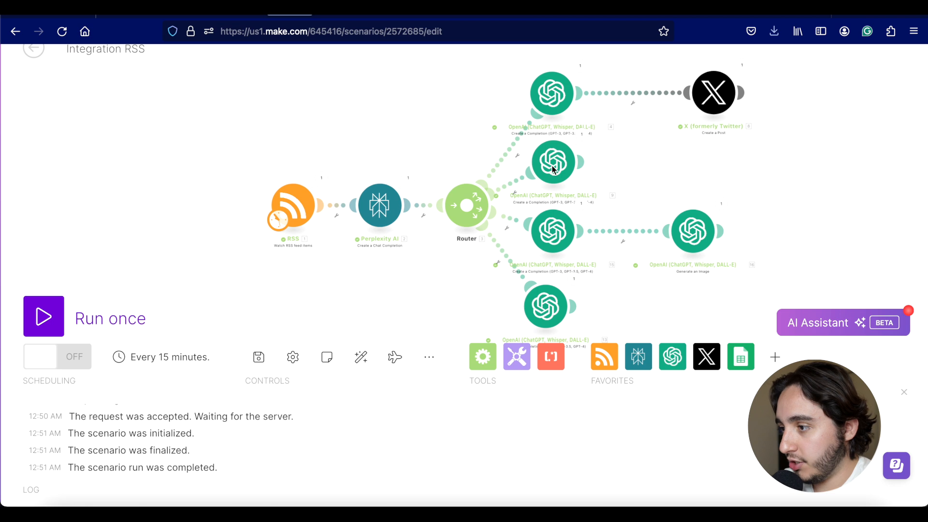
{"action": "left_click", "coordinate": [583, 133]}
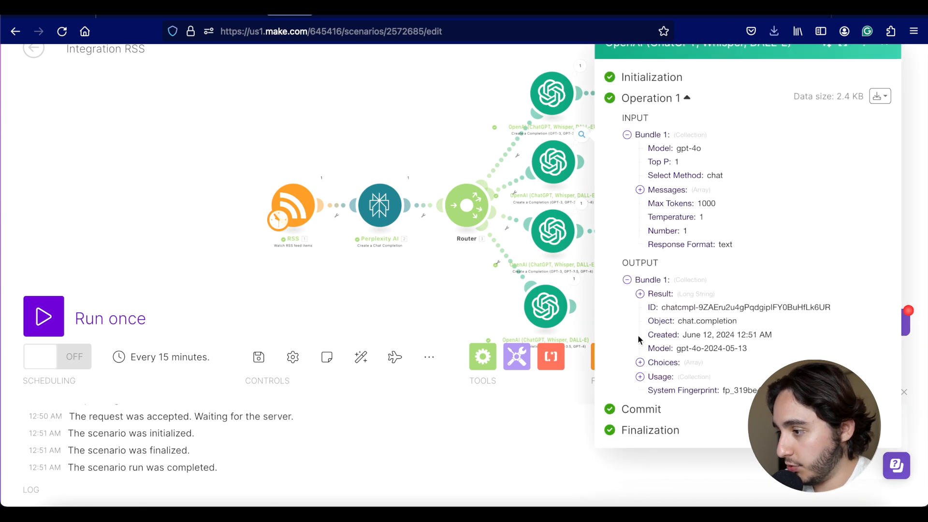
{"action": "left_click", "coordinate": [640, 362]}
{"action": "scroll", "coordinate": [777, 209], "scroll_direction": "down", "scroll_amount": 3}
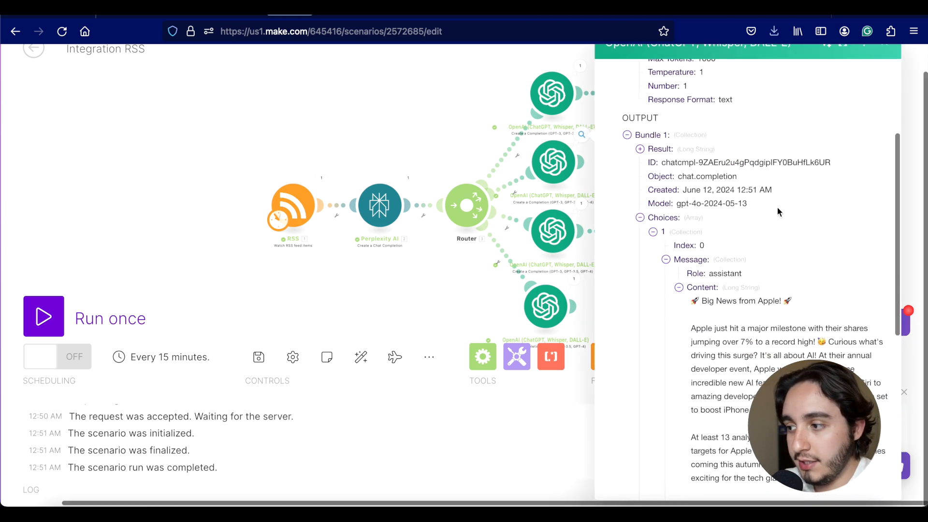
{"action": "scroll", "coordinate": [777, 207], "scroll_direction": "down", "scroll_amount": 7}
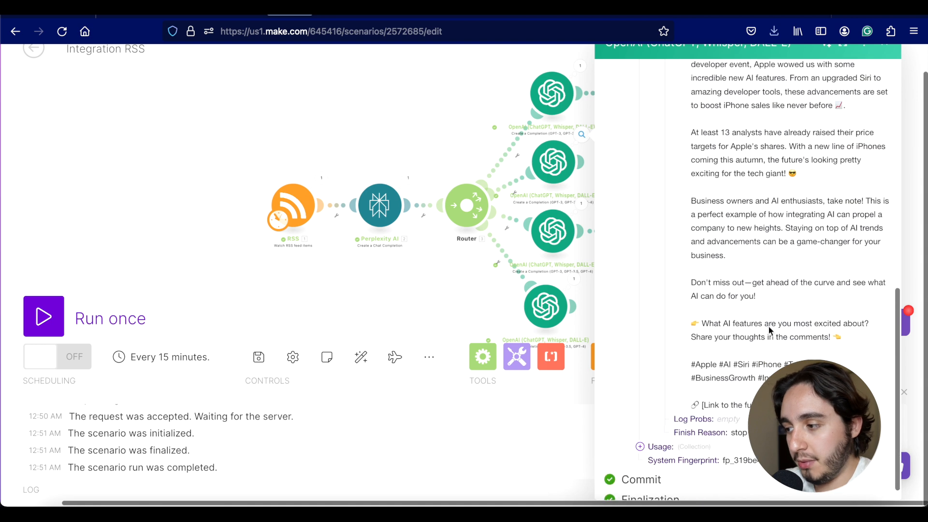
{"action": "left_click_drag", "start_coordinate": [754, 406], "coordinate": [695, 406]}
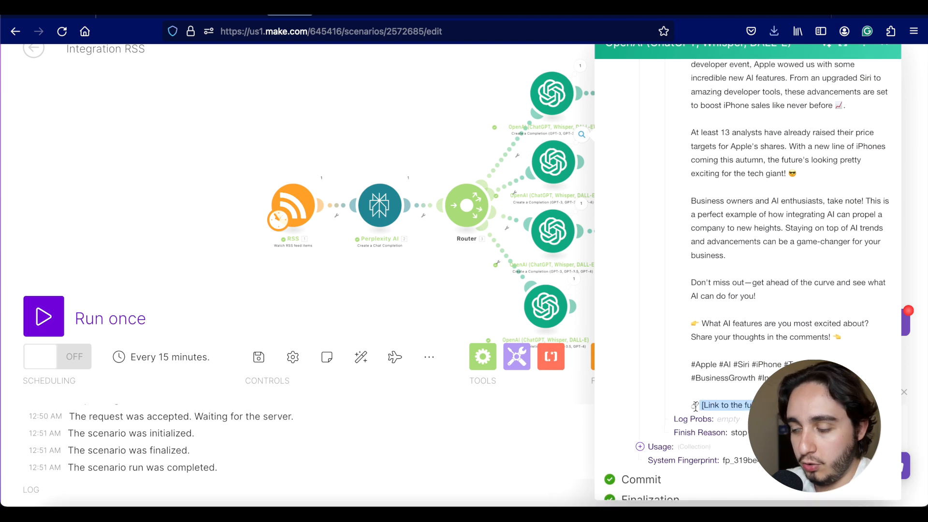
{"action": "left_click", "coordinate": [448, 144]}
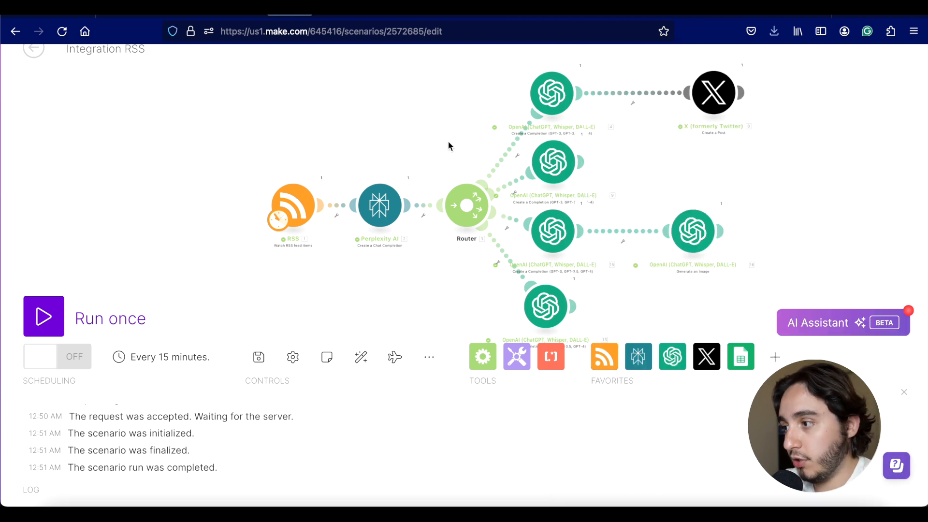
Step: Add a chat message to the bottom OpenAI branch containing the pasted LinkedIn post-editing instructions
{"action": "left_click", "coordinate": [573, 280]}
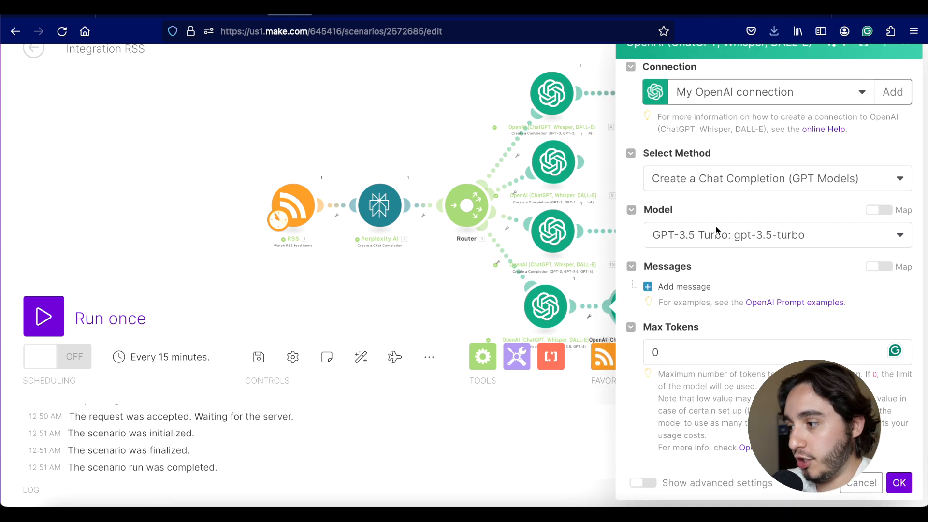
{"action": "left_click", "coordinate": [657, 287]}
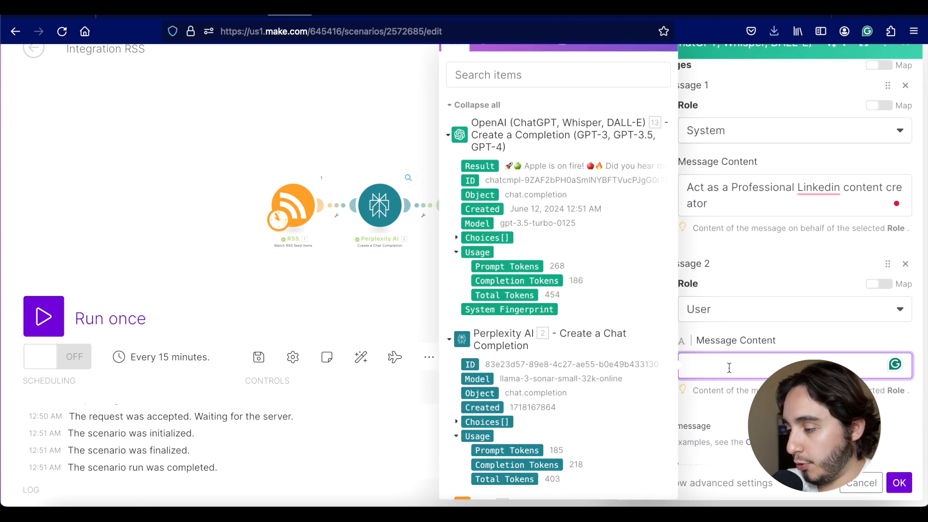
{"action": "type", "text": "Edit this post following these guidelines: 1. Don’t alter the core insights from the content 2. Identify and substitute words that are associated with AI writing like \"enhance\" \"uncover\" and \"realm\" 3. Include only 2 hashtags 4. Include only 2 emojis 5. Include a CTA at the end asking the audience to like the post  Here is the post:"}
{"action": "left_click", "coordinate": [834, 337]}
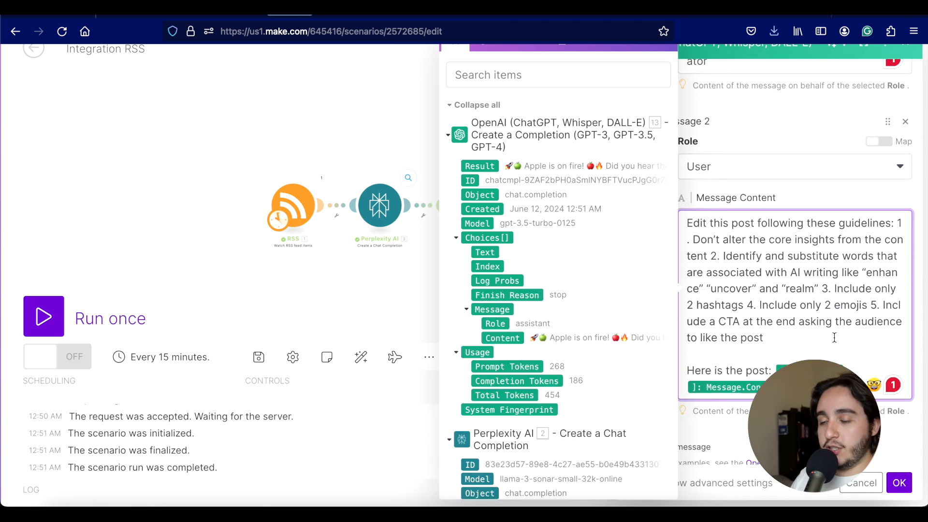
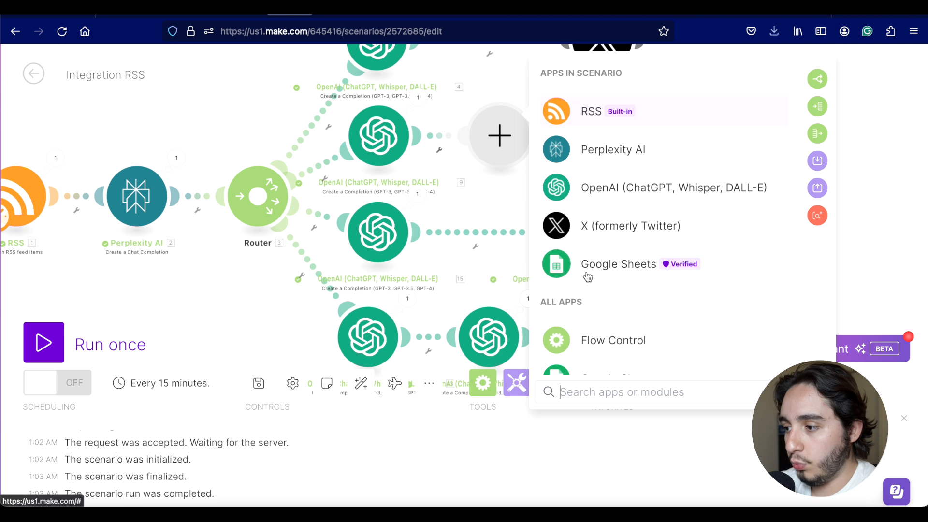
Step: Pick Google Sheets as the new module's app, then switch to the Social Media Content spreadsheet
{"action": "left_click", "coordinate": [587, 271]}
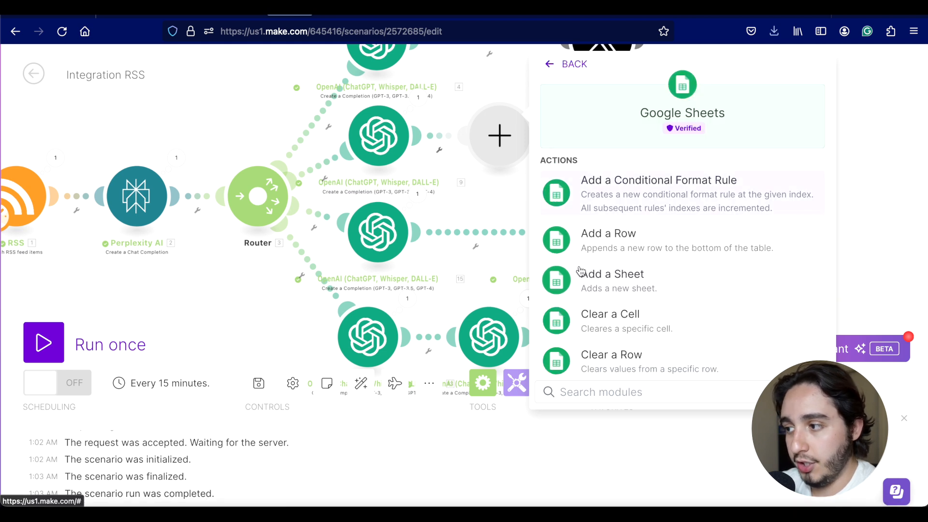
{"action": "left_click", "coordinate": [761, 18]}
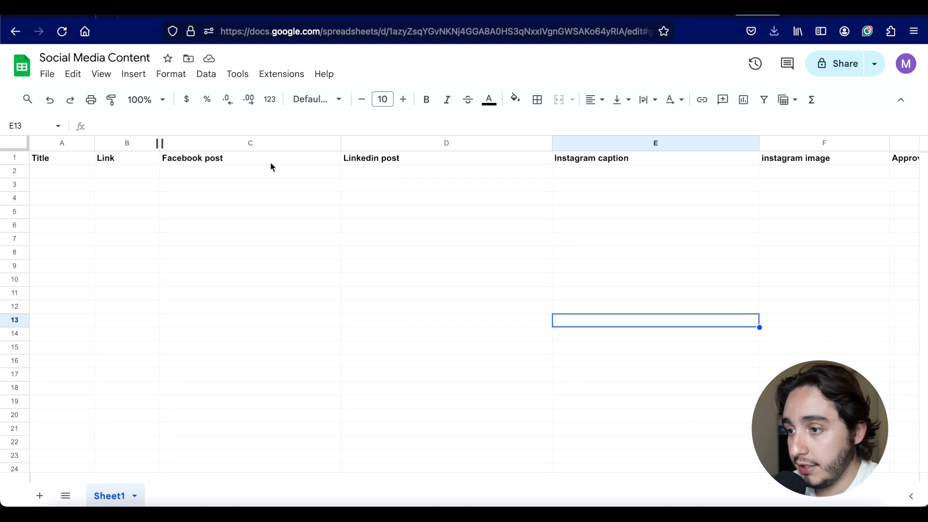
Step: Scan the sheet's column headers from Title to Approved, then return to the Make scenario
{"action": "scroll", "coordinate": [279, 165], "scroll_direction": "right", "scroll_amount": 3}
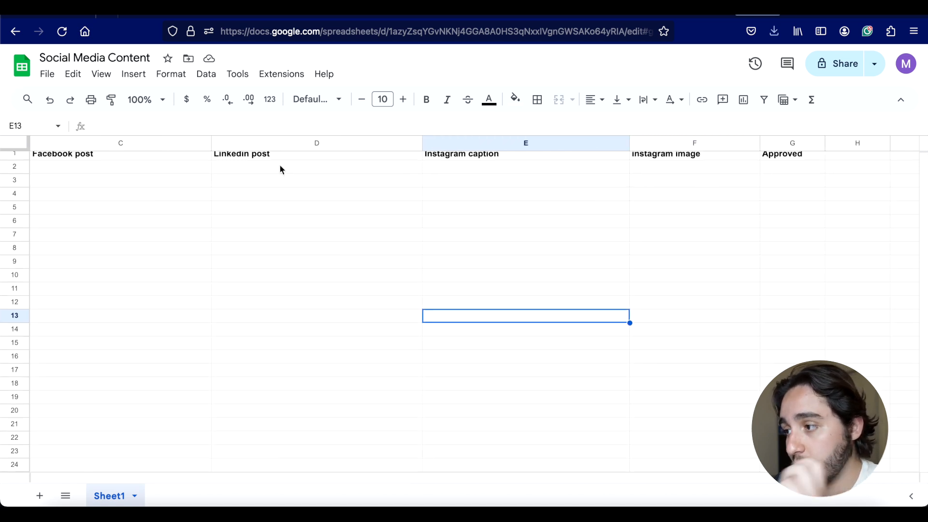
{"action": "scroll", "coordinate": [280, 170], "scroll_direction": "right", "scroll_amount": 1}
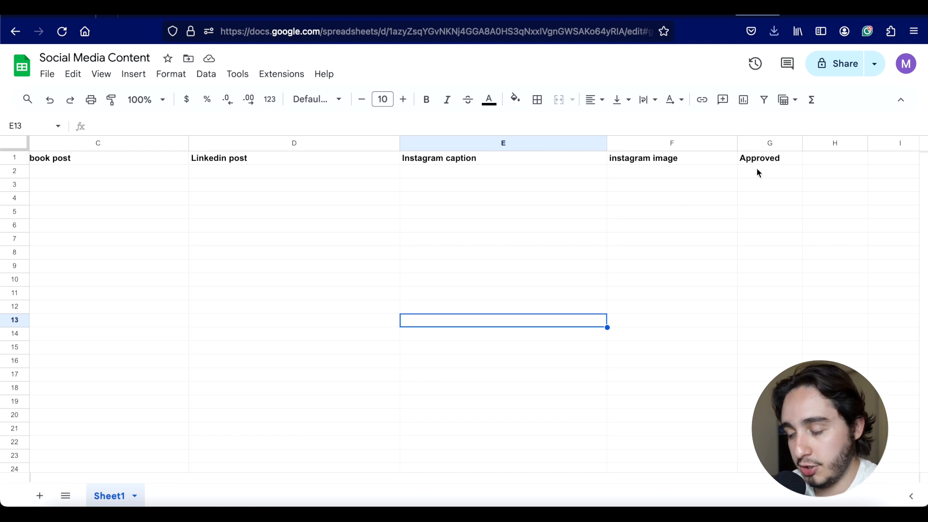
{"action": "scroll", "coordinate": [757, 173], "scroll_direction": "left", "scroll_amount": 4}
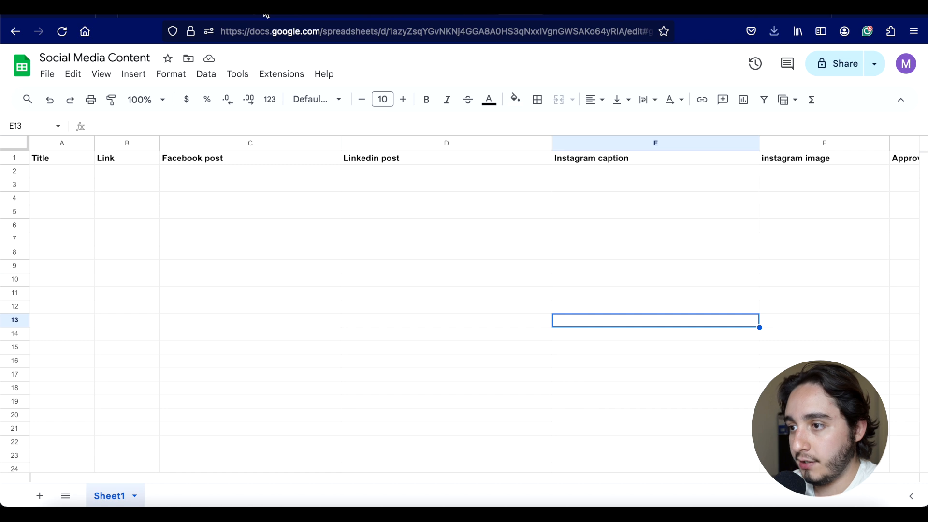
{"action": "left_click", "coordinate": [173, 14]}
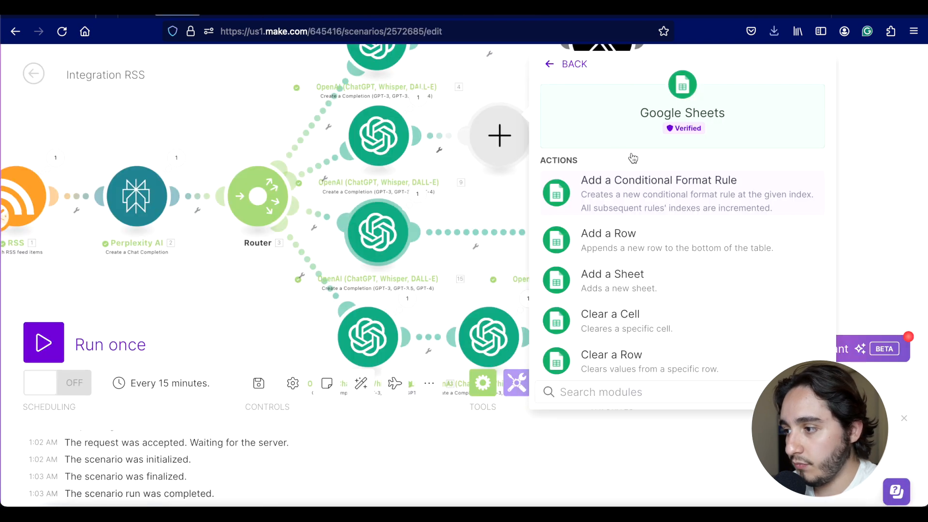
Step: Add a Google Sheets 'Add a Row' module targeting the Social Media Content spreadsheet's Sheet1
{"action": "left_click", "coordinate": [611, 250]}
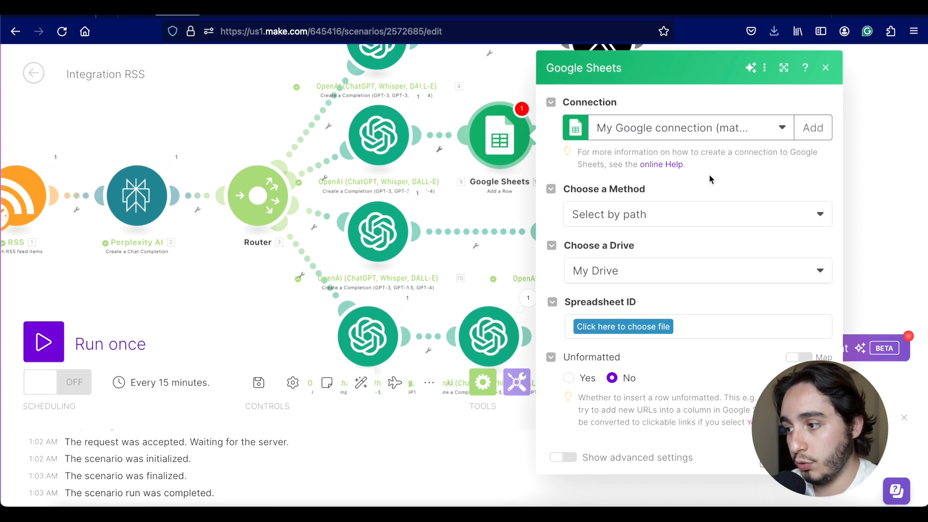
{"action": "scroll", "coordinate": [709, 173], "scroll_direction": "down", "scroll_amount": 1}
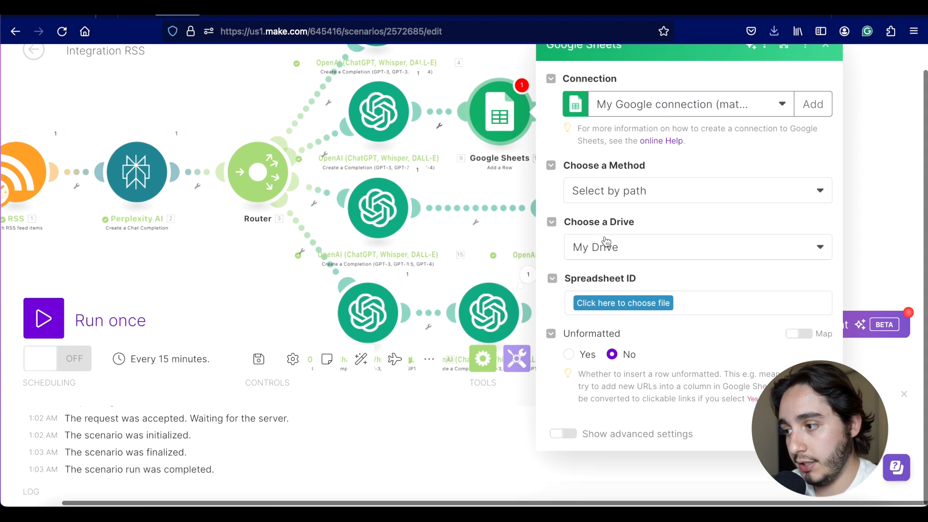
{"action": "left_click", "coordinate": [670, 303]}
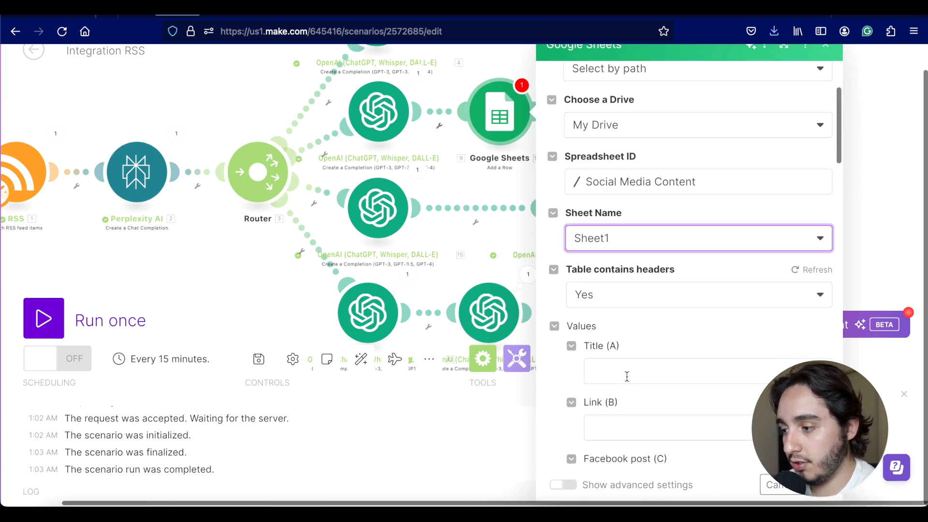
{"action": "scroll", "coordinate": [624, 377], "scroll_direction": "down", "scroll_amount": 1}
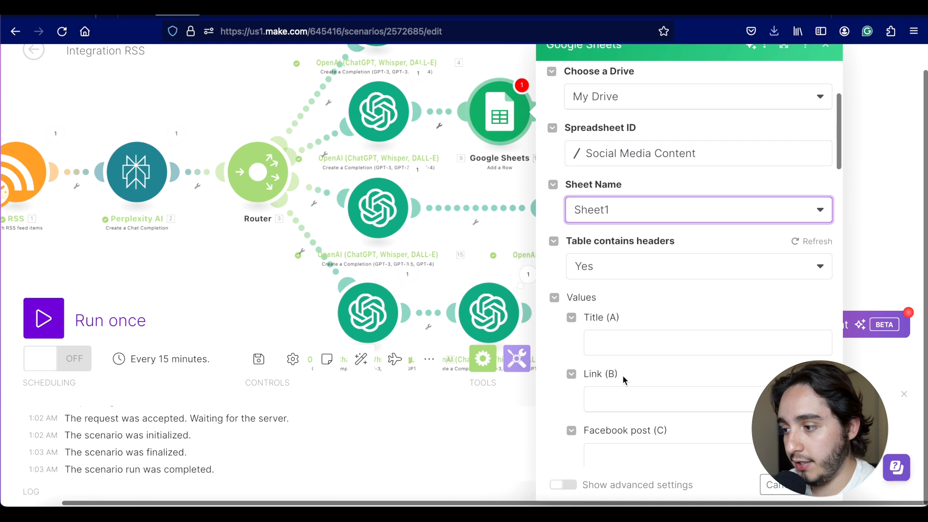
{"action": "scroll", "coordinate": [621, 333], "scroll_direction": "down", "scroll_amount": 3}
{"action": "scroll", "coordinate": [622, 334], "scroll_direction": "down", "scroll_amount": 3}
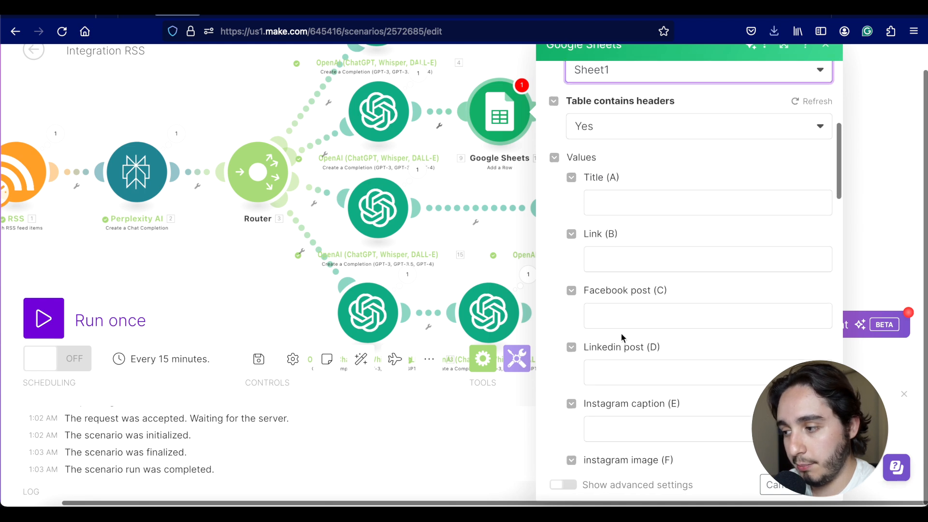
{"action": "scroll", "coordinate": [623, 334], "scroll_direction": "down", "scroll_amount": 1}
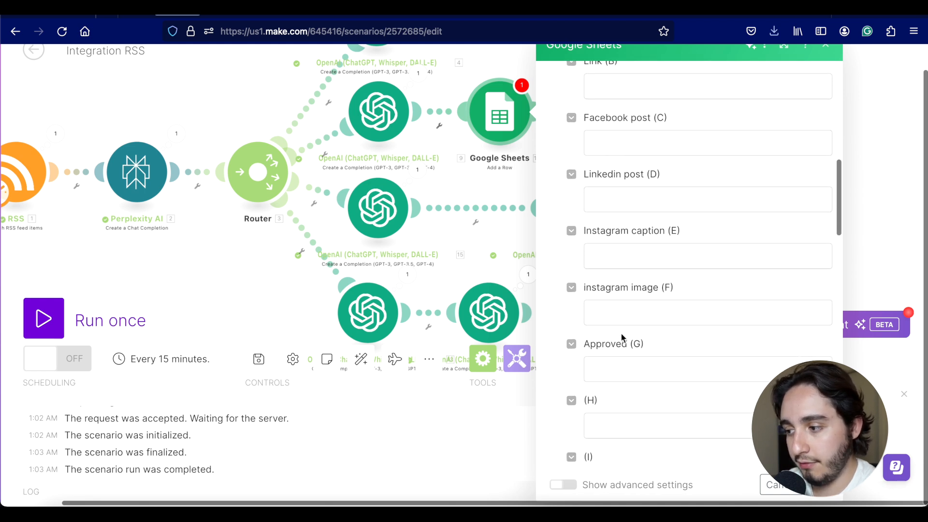
{"action": "scroll", "coordinate": [622, 334], "scroll_direction": "down", "scroll_amount": 4}
{"action": "scroll", "coordinate": [621, 333], "scroll_direction": "down", "scroll_amount": 3}
{"action": "scroll", "coordinate": [621, 333], "scroll_direction": "up", "scroll_amount": 15}
{"action": "scroll", "coordinate": [621, 334], "scroll_direction": "down", "scroll_amount": 3}
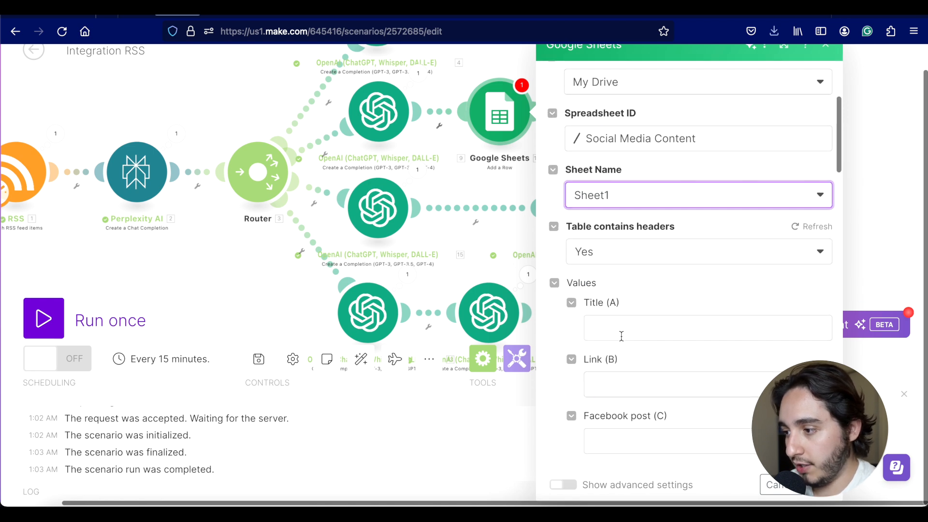
Step: Map RSS Title into Title (A) and URL into Link (B), then expand the OpenAI choices
{"action": "left_click", "coordinate": [621, 336]}
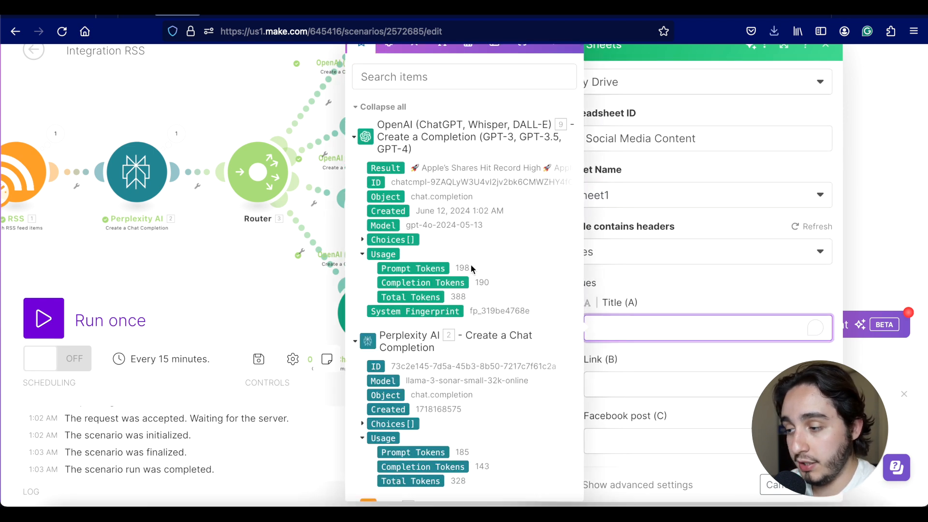
{"action": "scroll", "coordinate": [471, 269], "scroll_direction": "down", "scroll_amount": 3}
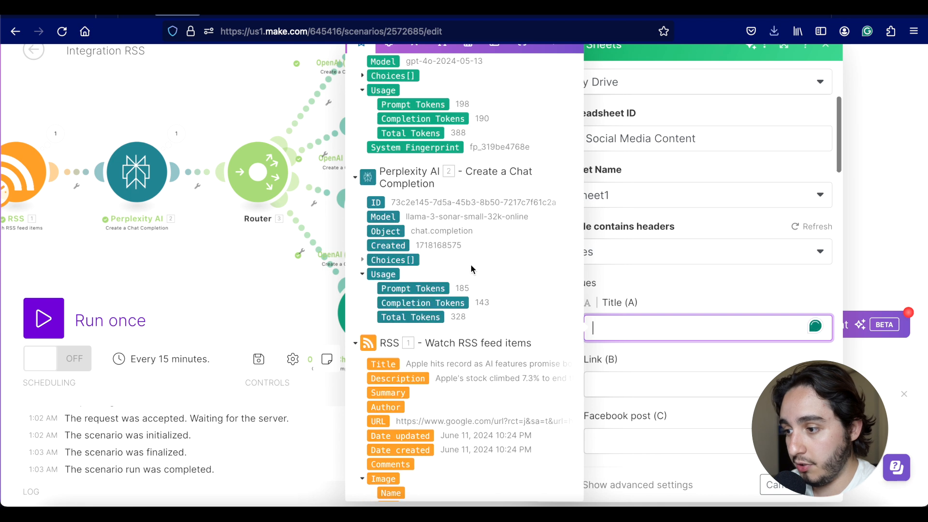
{"action": "left_click", "coordinate": [393, 365]}
{"action": "key", "text": "Tab"}
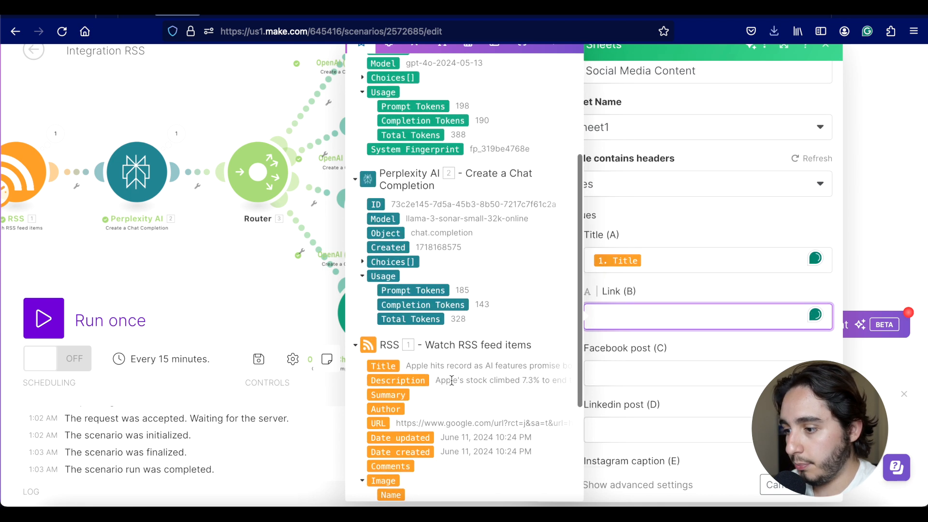
{"action": "left_click", "coordinate": [377, 423]}
{"action": "key", "text": "Tab"}
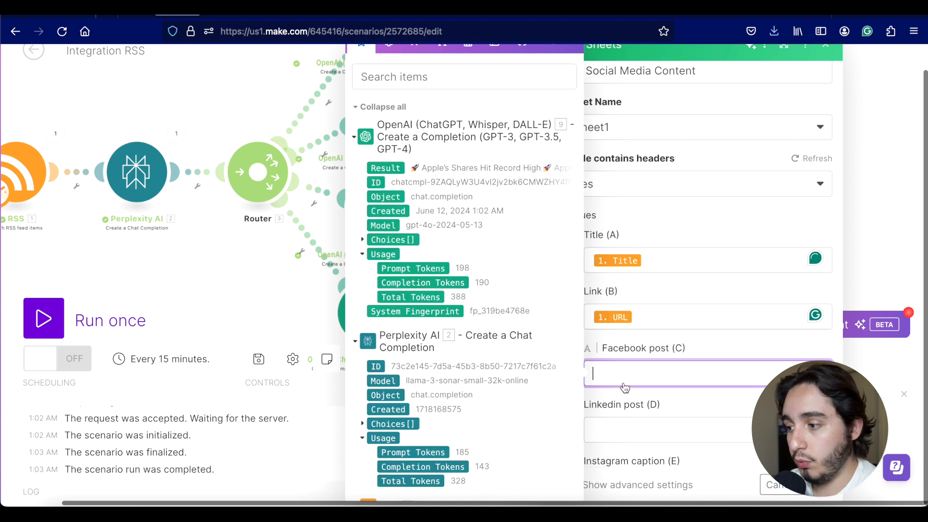
{"action": "left_click", "coordinate": [362, 240]}
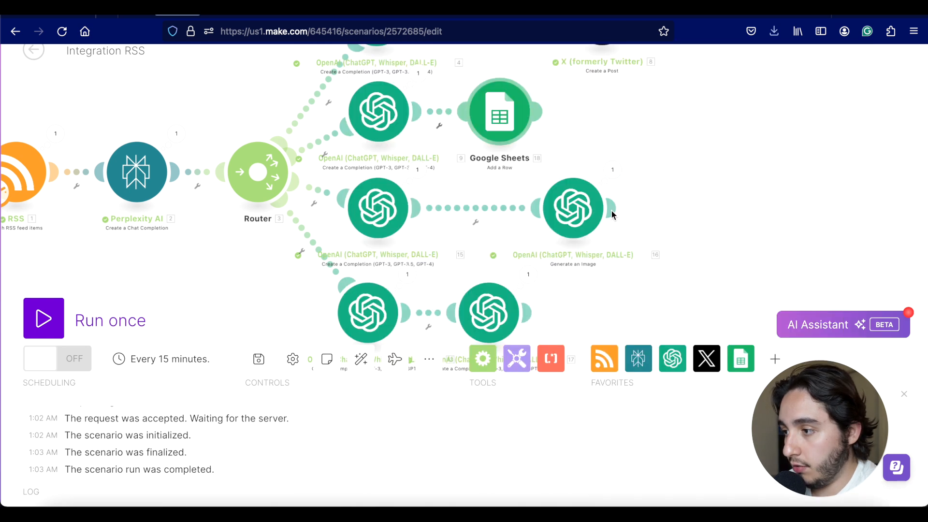
Step: Tidy the canvas by moving the Generate an image, Google Sheets and X modules left
{"action": "left_click", "coordinate": [612, 213]}
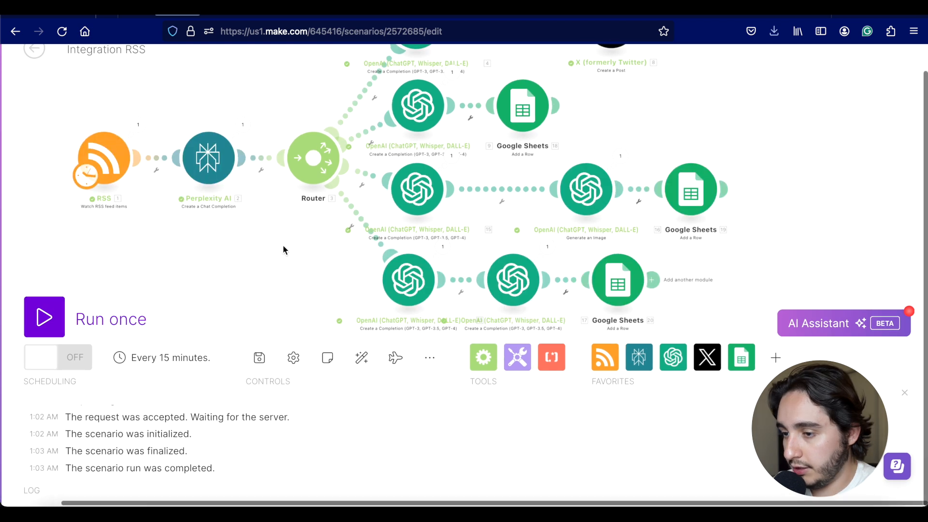
{"action": "scroll", "coordinate": [283, 245], "scroll_direction": "down", "scroll_amount": 3}
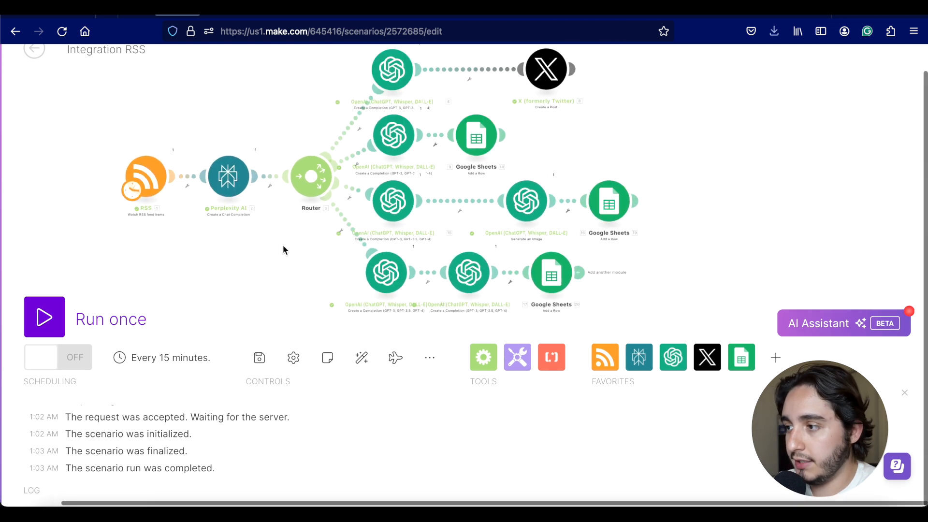
{"action": "left_click_drag", "start_coordinate": [274, 251], "coordinate": [308, 256]}
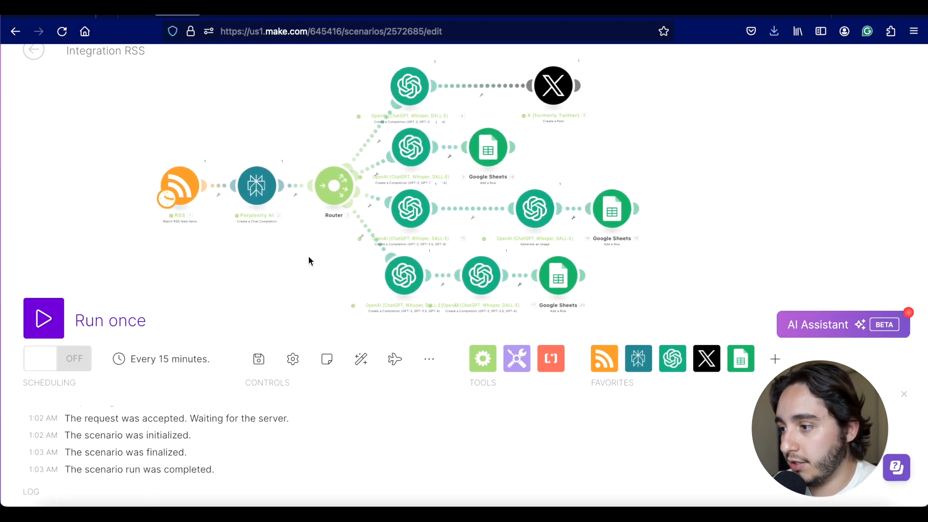
{"action": "left_click_drag", "start_coordinate": [547, 227], "coordinate": [505, 228]}
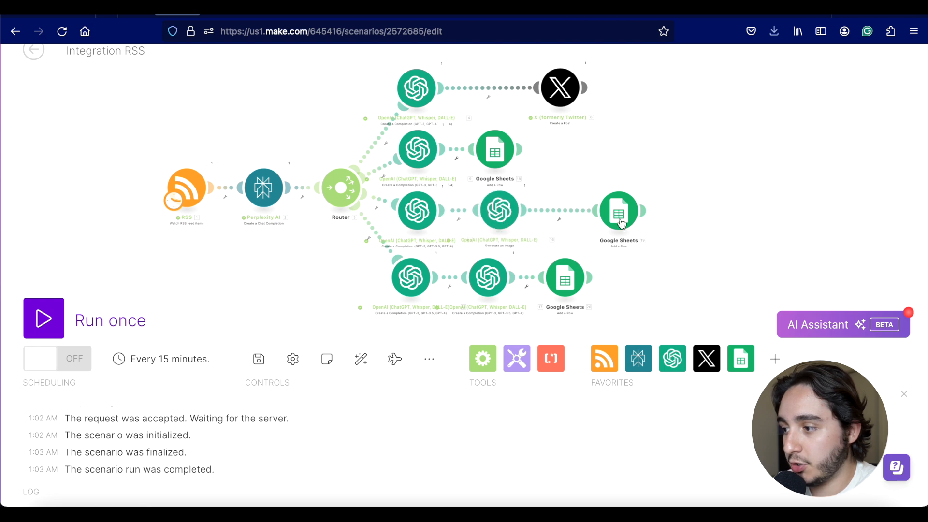
{"action": "left_click_drag", "start_coordinate": [619, 223], "coordinate": [578, 223]}
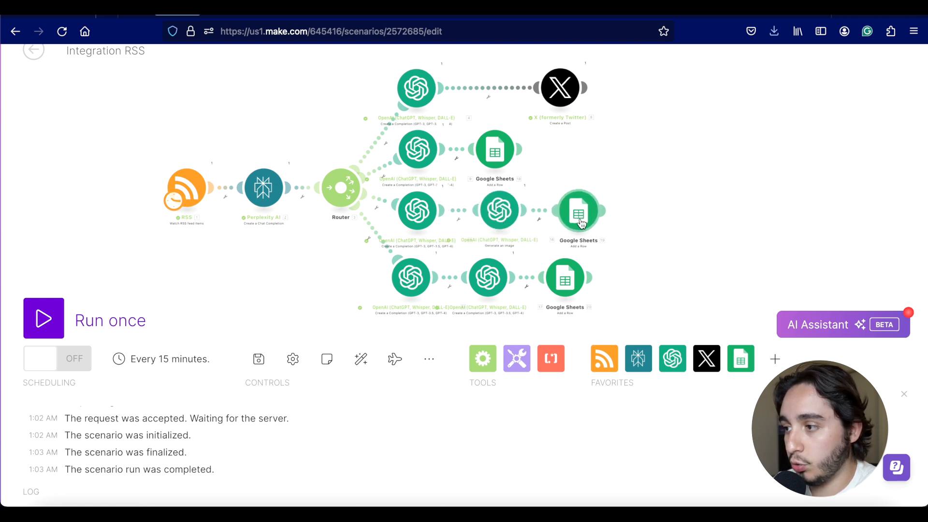
{"action": "left_click_drag", "start_coordinate": [561, 93], "coordinate": [496, 93]}
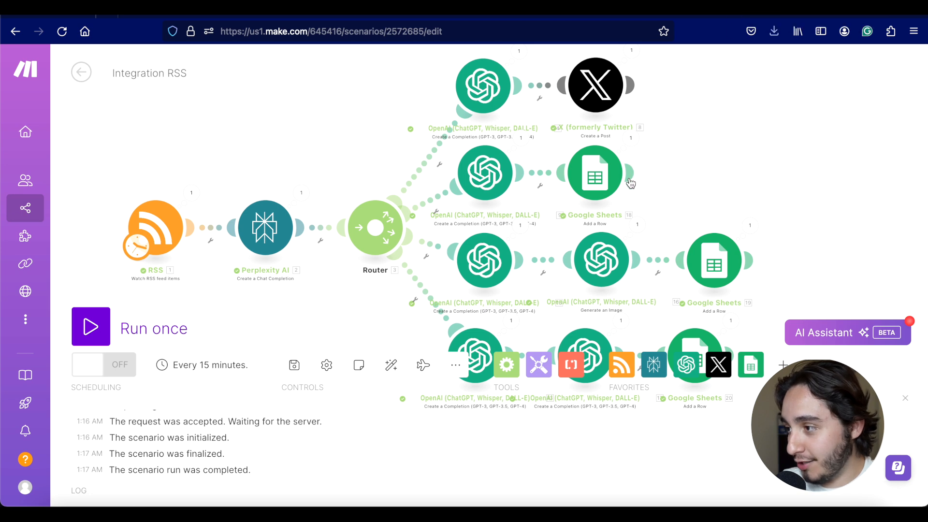
Step: Switch to the Social Media Content spreadsheet and scroll to row 2's Facebook and LinkedIn posts
{"action": "left_click", "coordinate": [757, 14]}
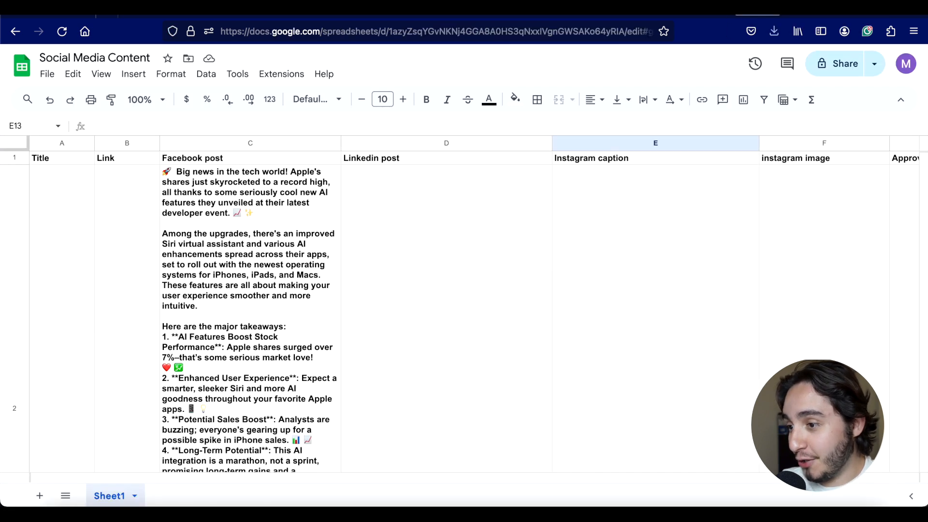
{"action": "scroll", "coordinate": [427, 224], "scroll_direction": "down", "scroll_amount": 6}
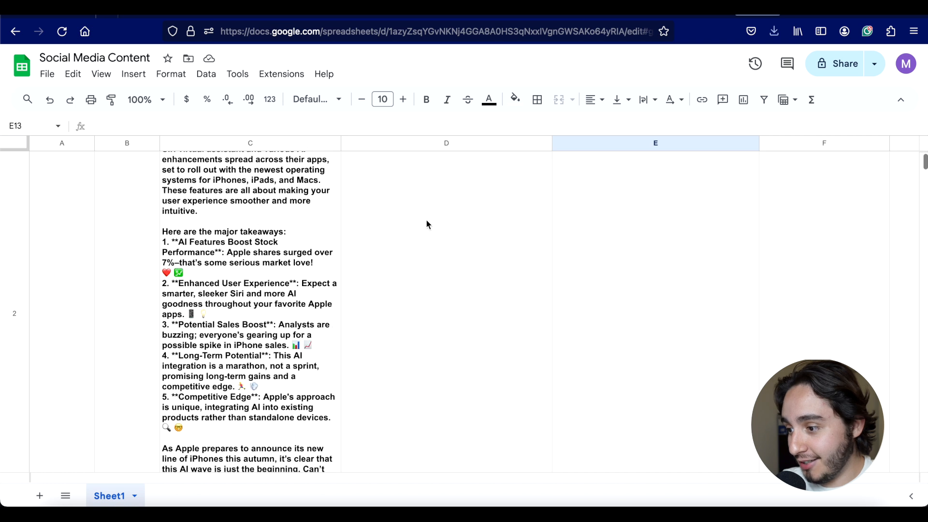
{"action": "scroll", "coordinate": [427, 225], "scroll_direction": "down", "scroll_amount": 4}
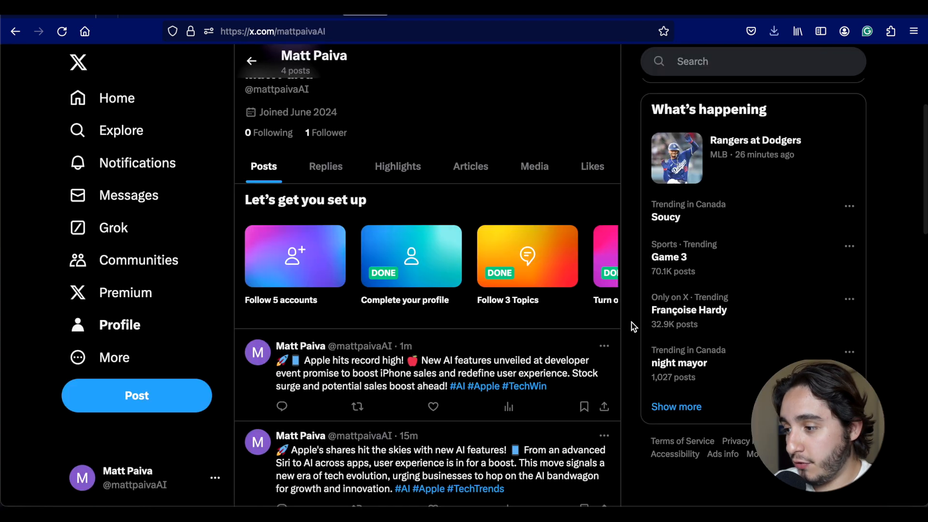
Step: Scroll through the four Apple AI posts on the X profile, then return to the spreadsheet
{"action": "scroll", "coordinate": [634, 327], "scroll_direction": "down", "scroll_amount": 1}
{"action": "scroll", "coordinate": [634, 327], "scroll_direction": "down", "scroll_amount": 3}
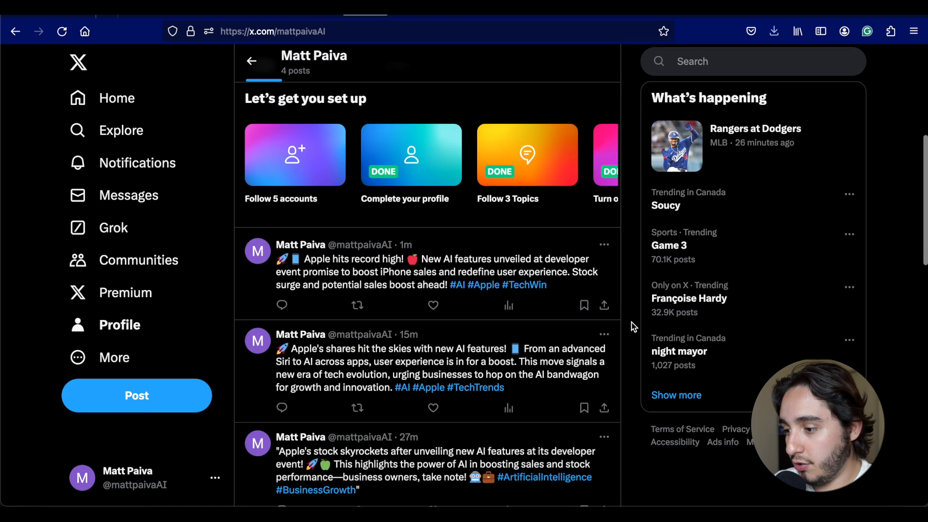
{"action": "scroll", "coordinate": [634, 328], "scroll_direction": "down", "scroll_amount": 1}
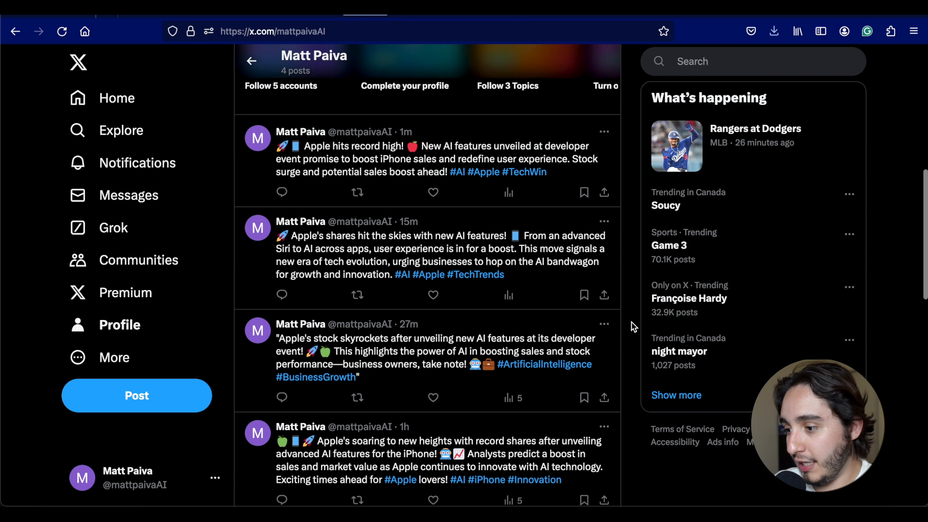
{"action": "scroll", "coordinate": [633, 325], "scroll_direction": "up", "scroll_amount": 8}
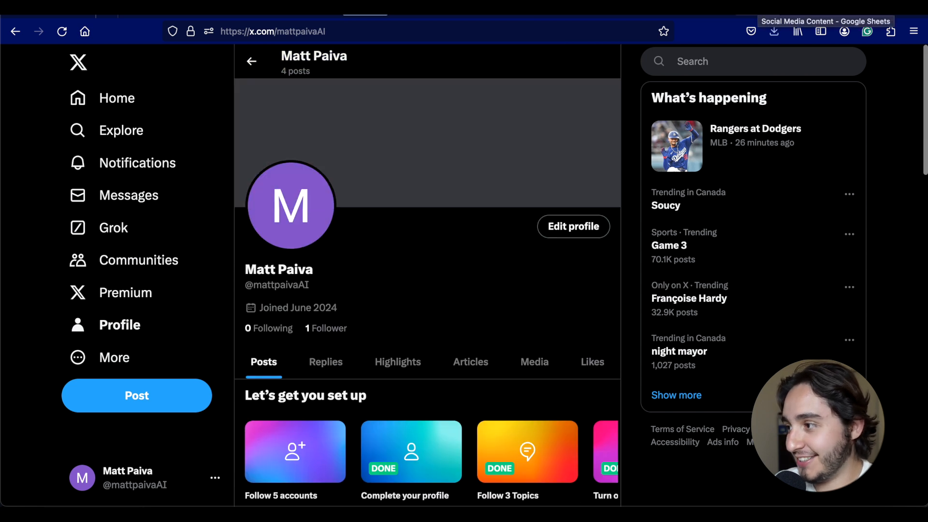
{"action": "left_click", "coordinate": [758, 7]}
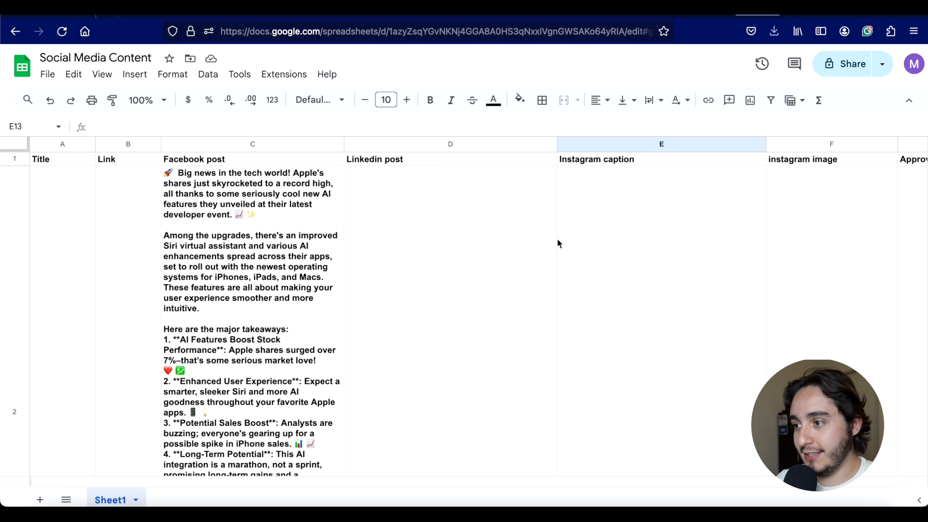
Step: Zoom the sheet out to 50% and select the Instagram caption in E4
{"action": "left_click", "coordinate": [145, 100]}
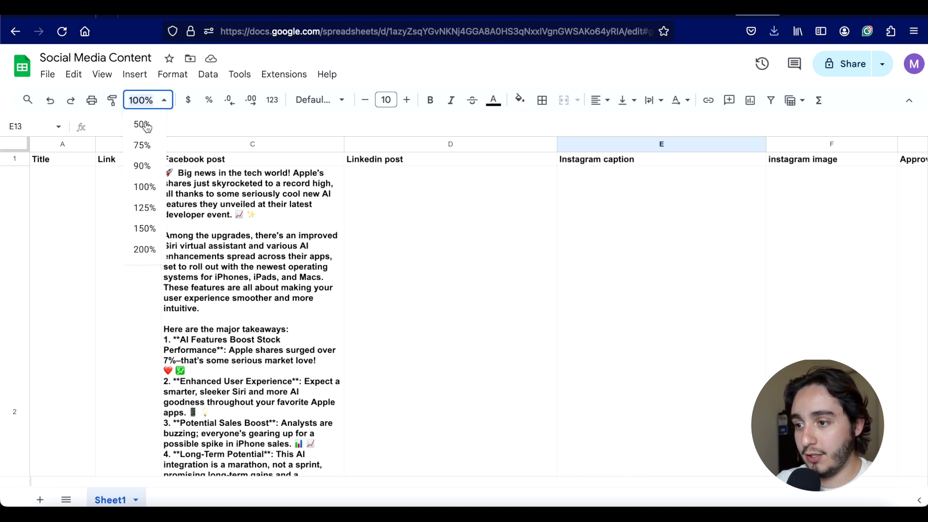
{"action": "scroll", "coordinate": [435, 312], "scroll_direction": "down", "scroll_amount": 2}
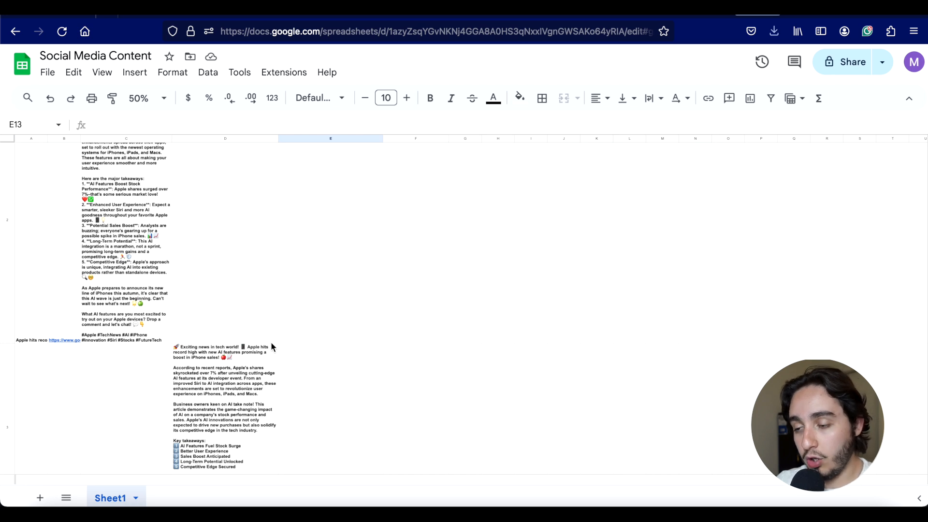
{"action": "scroll", "coordinate": [272, 347], "scroll_direction": "down", "scroll_amount": 5}
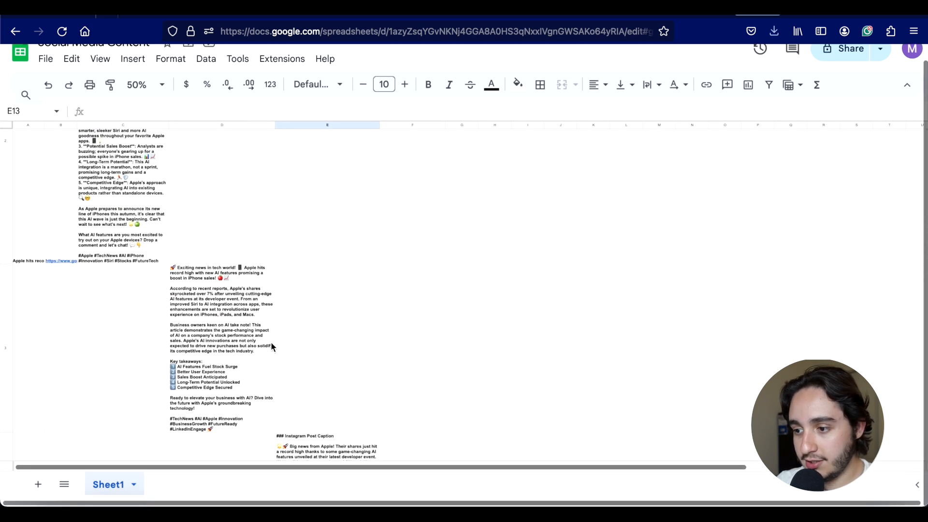
{"action": "scroll", "coordinate": [271, 347], "scroll_direction": "down", "scroll_amount": 6}
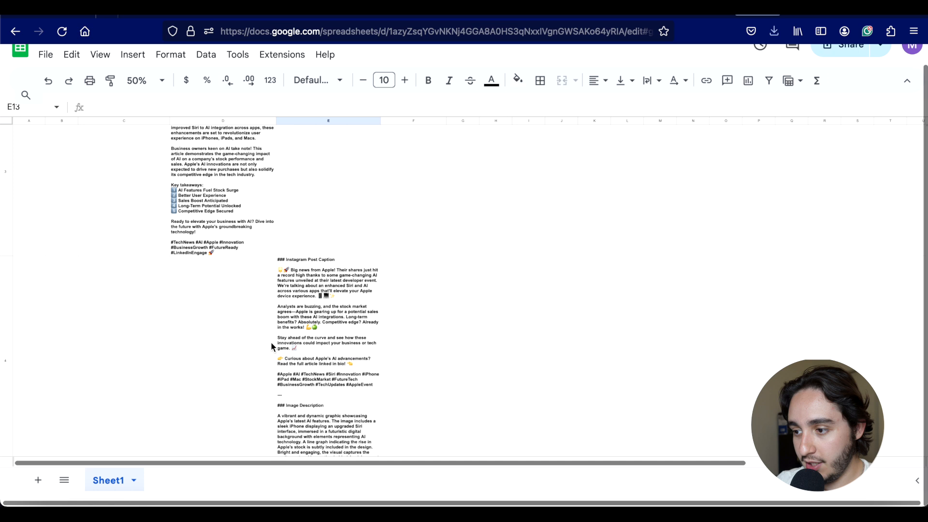
{"action": "scroll", "coordinate": [270, 341], "scroll_direction": "up", "scroll_amount": 2}
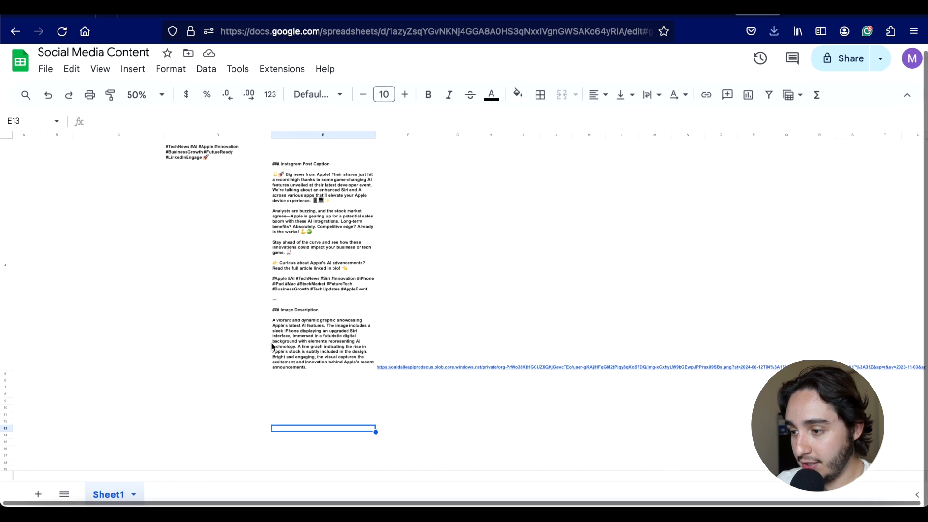
{"action": "left_click", "coordinate": [325, 319]}
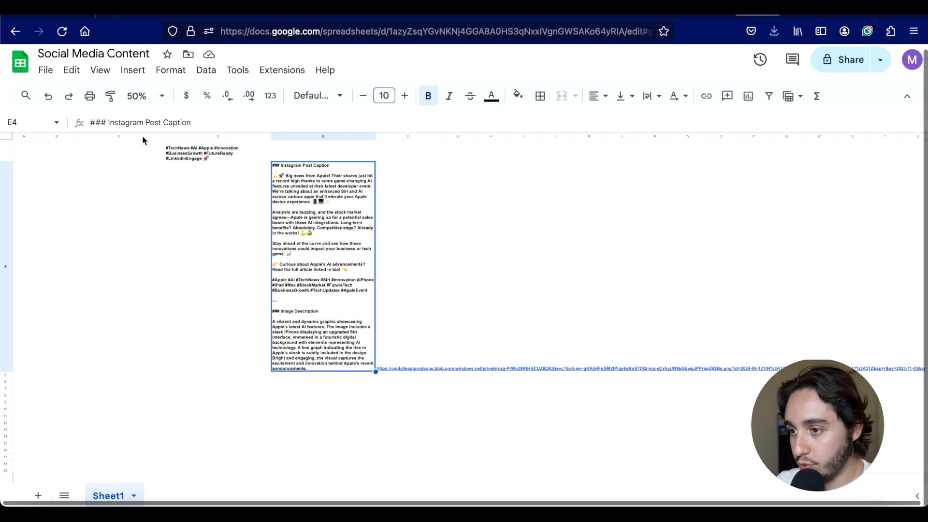
Step: Restore 100% zoom and move to the DALL-E image link in F4
{"action": "left_click", "coordinate": [145, 95]}
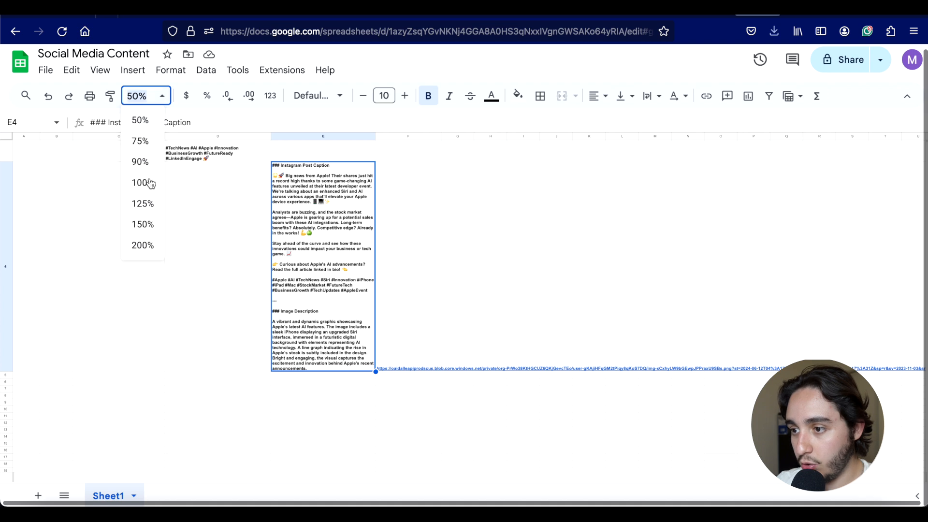
{"action": "left_click", "coordinate": [144, 183]}
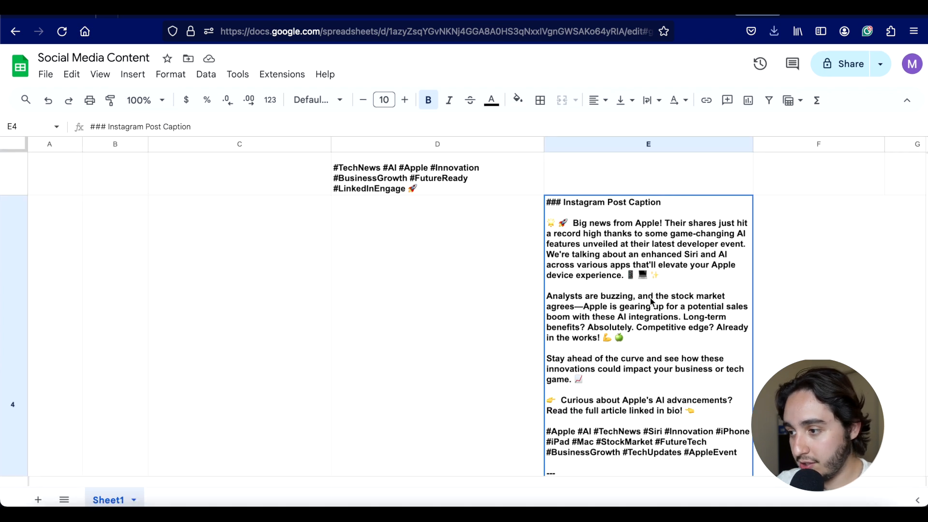
{"action": "key", "text": "Right"}
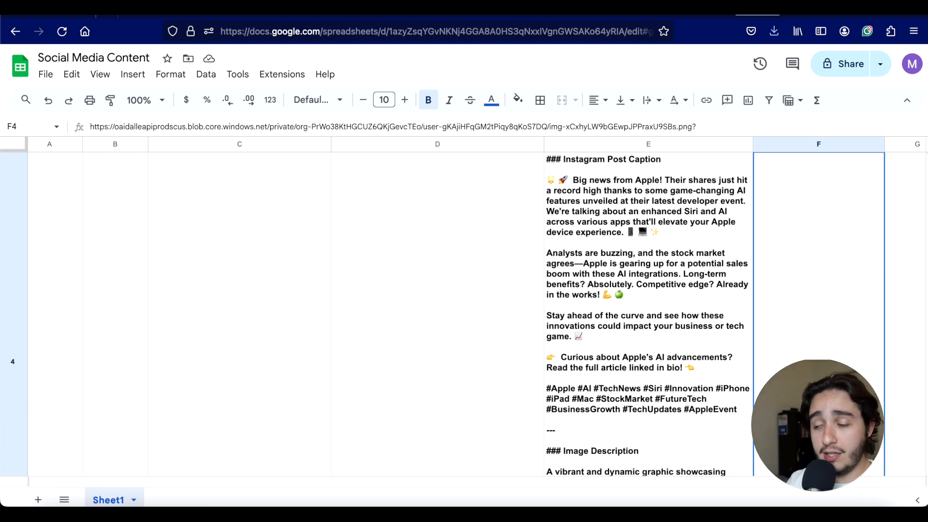
{"action": "scroll", "coordinate": [220, 385], "scroll_direction": "up", "scroll_amount": 5}
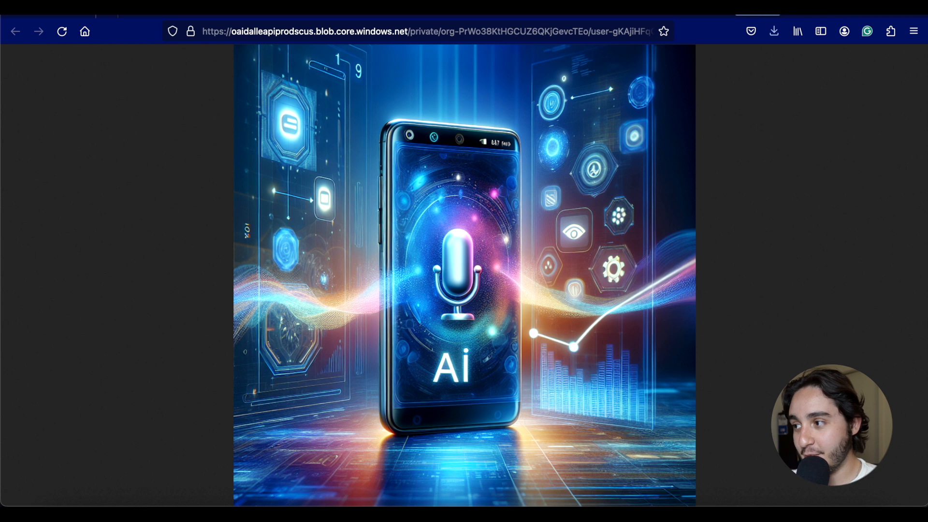
Step: Compare the AI phone with microphone image against the circuit-patterned Apple logo image
{"action": "left_click", "coordinate": [806, 9]}
{"action": "left_click", "coordinate": [758, 9]}
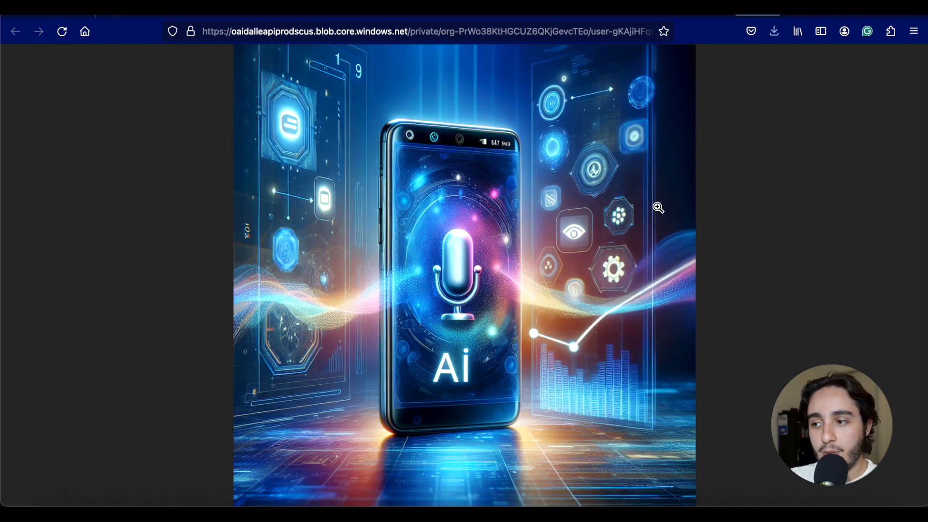
{"action": "left_click", "coordinate": [807, 10]}
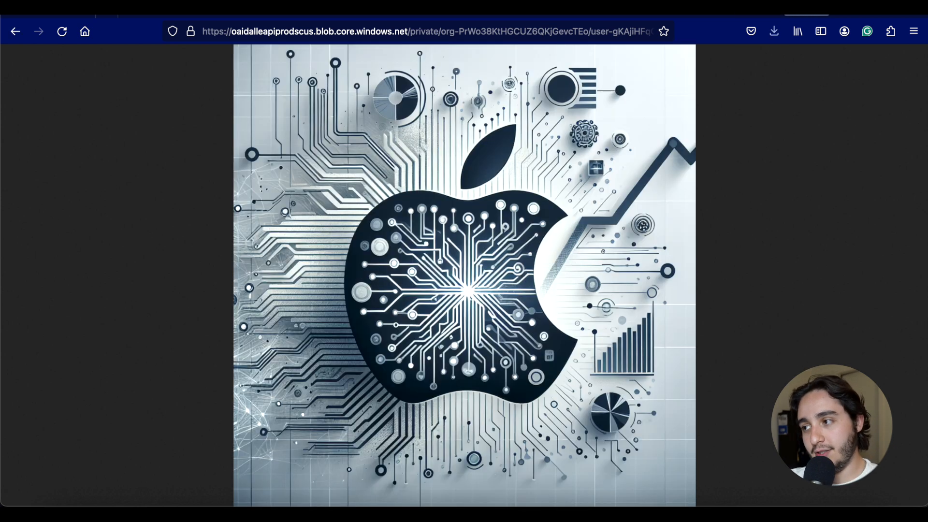
{"action": "left_click", "coordinate": [743, 13]}
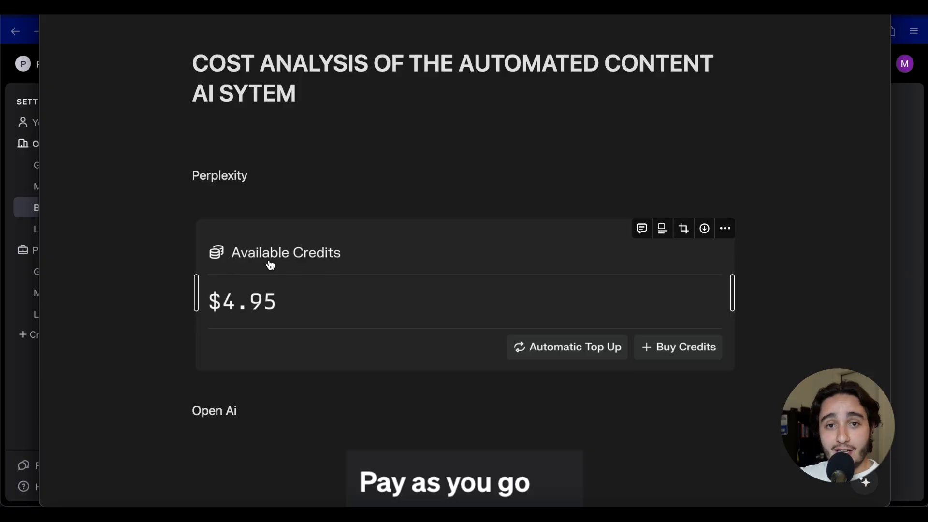
{"action": "scroll", "coordinate": [270, 265], "scroll_direction": "down", "scroll_amount": 4}
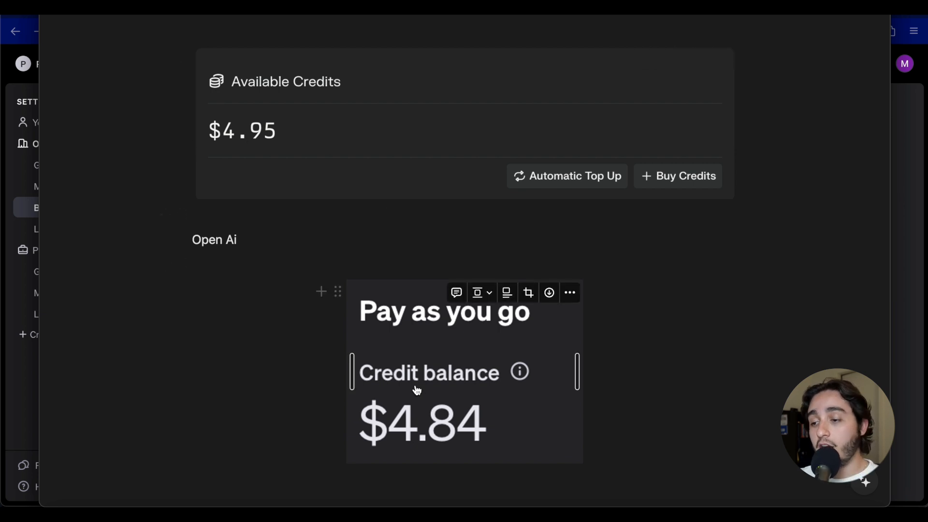
{"action": "scroll", "coordinate": [416, 389], "scroll_direction": "down", "scroll_amount": 2}
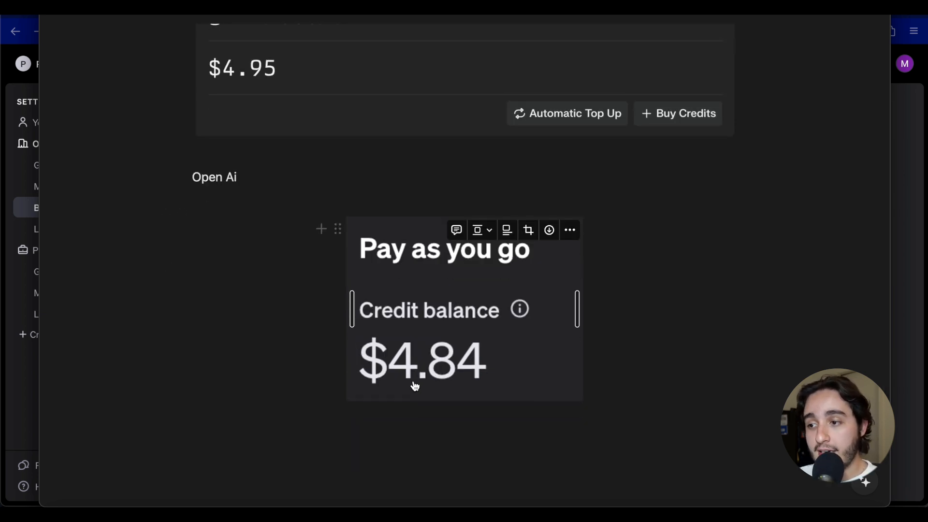
{"action": "scroll", "coordinate": [415, 387], "scroll_direction": "down", "scroll_amount": 1}
{"action": "scroll", "coordinate": [416, 387], "scroll_direction": "up", "scroll_amount": 1}
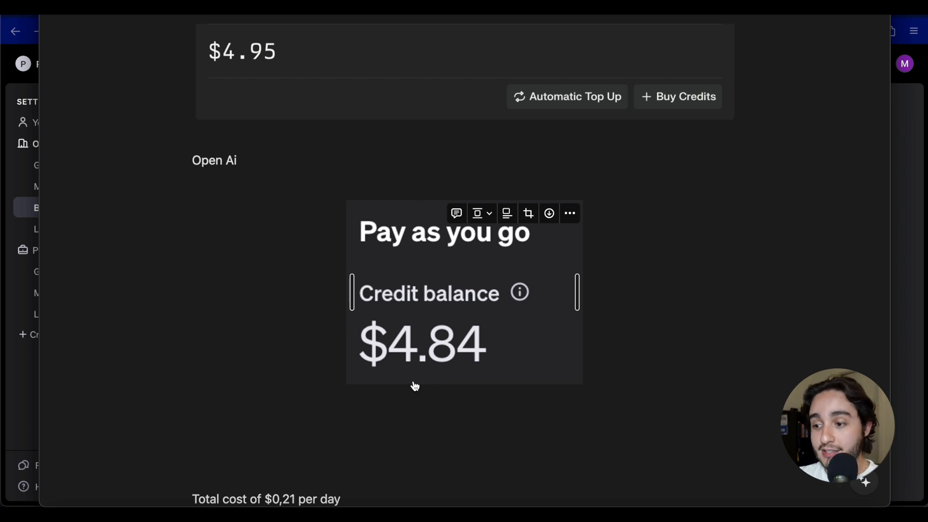
{"action": "scroll", "coordinate": [415, 387], "scroll_direction": "down", "scroll_amount": 3}
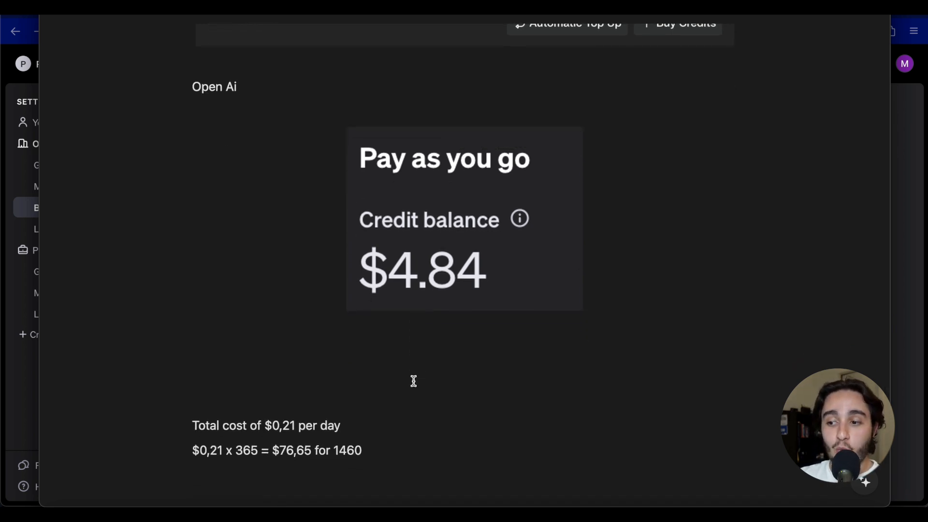